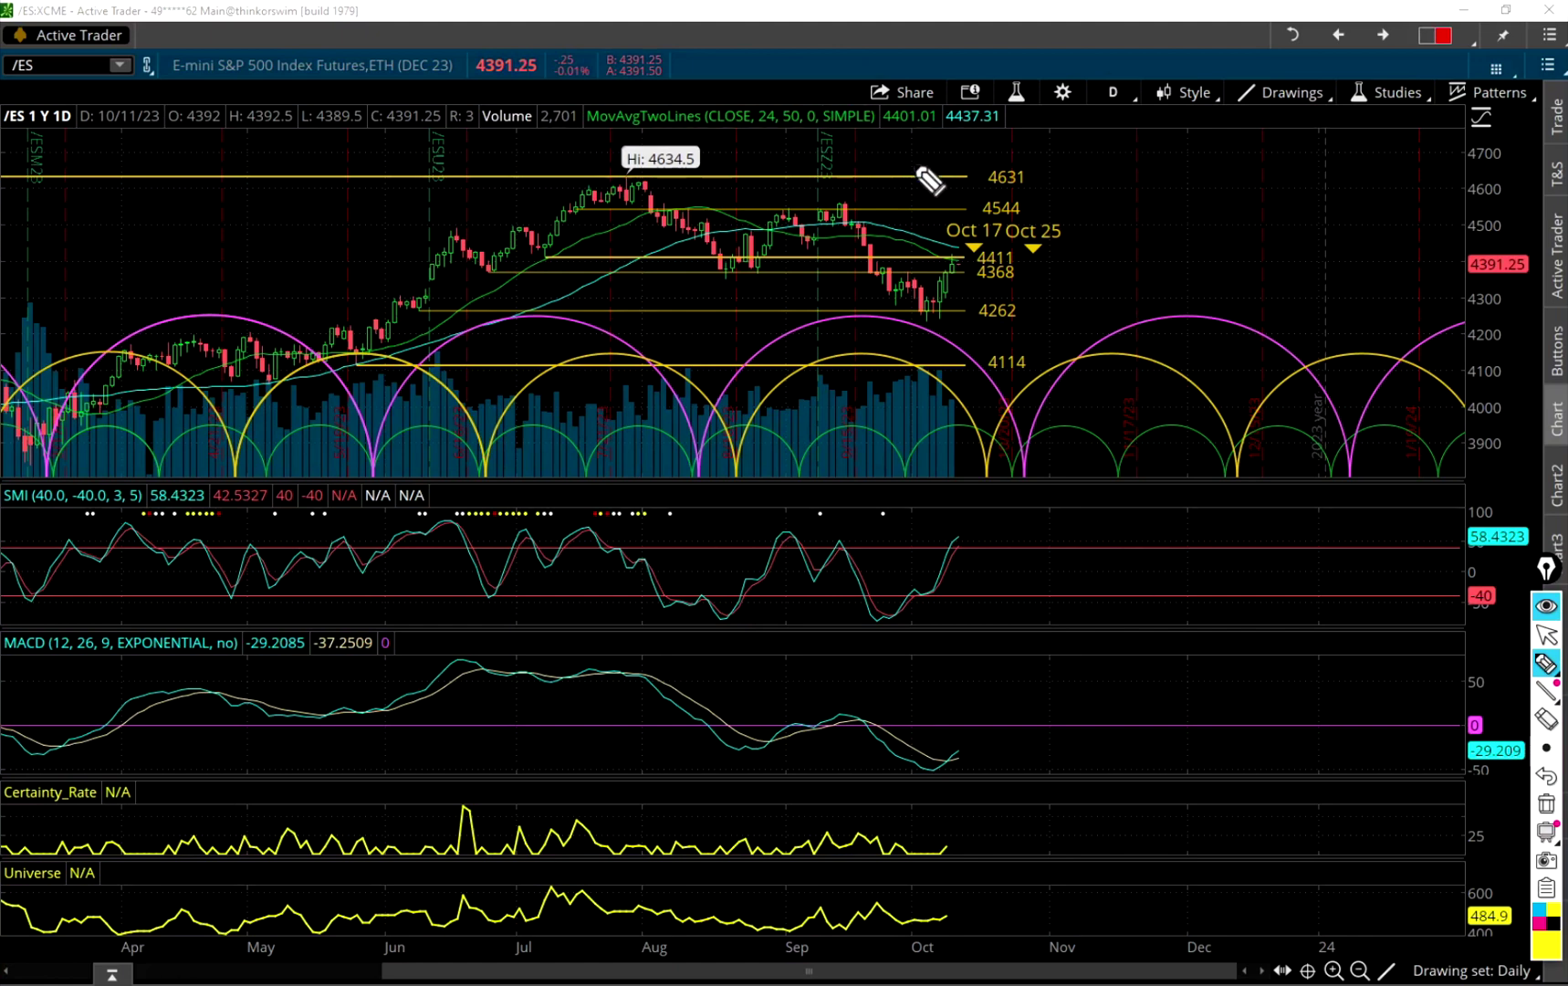
Circle the chart's daily timeframe setting with the annotation pen.
key("Escape")
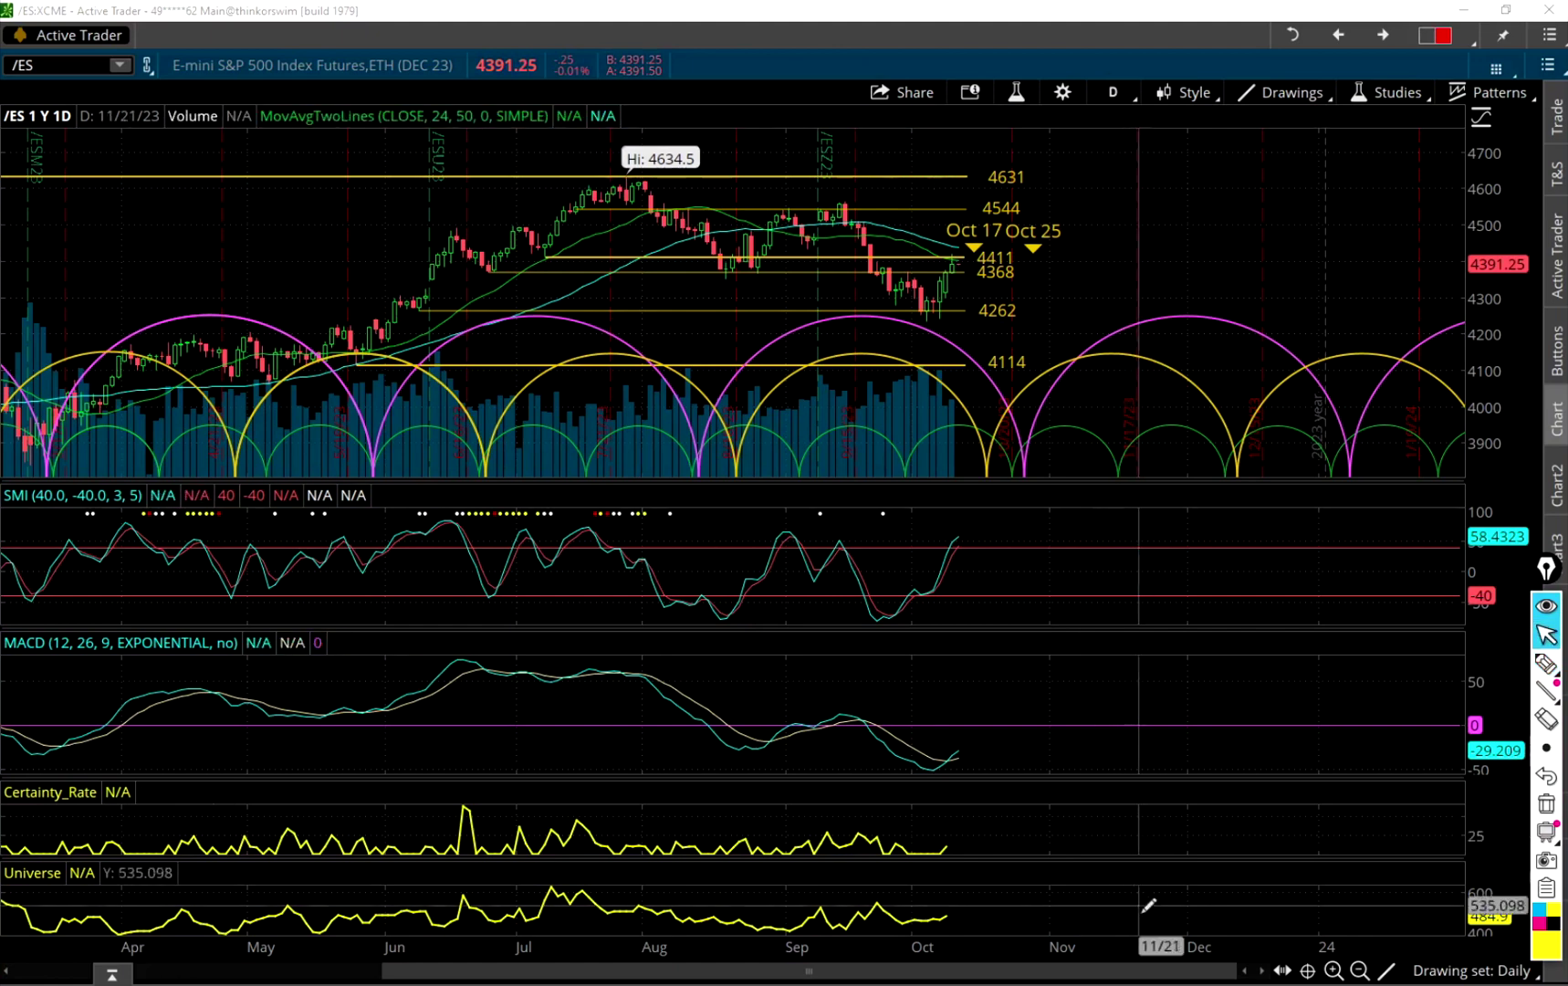
mouse_move(1153, 945)
left_mouse_down()
mouse_move(954, 936)
mouse_move(1093, 925)
left_mouse_up()
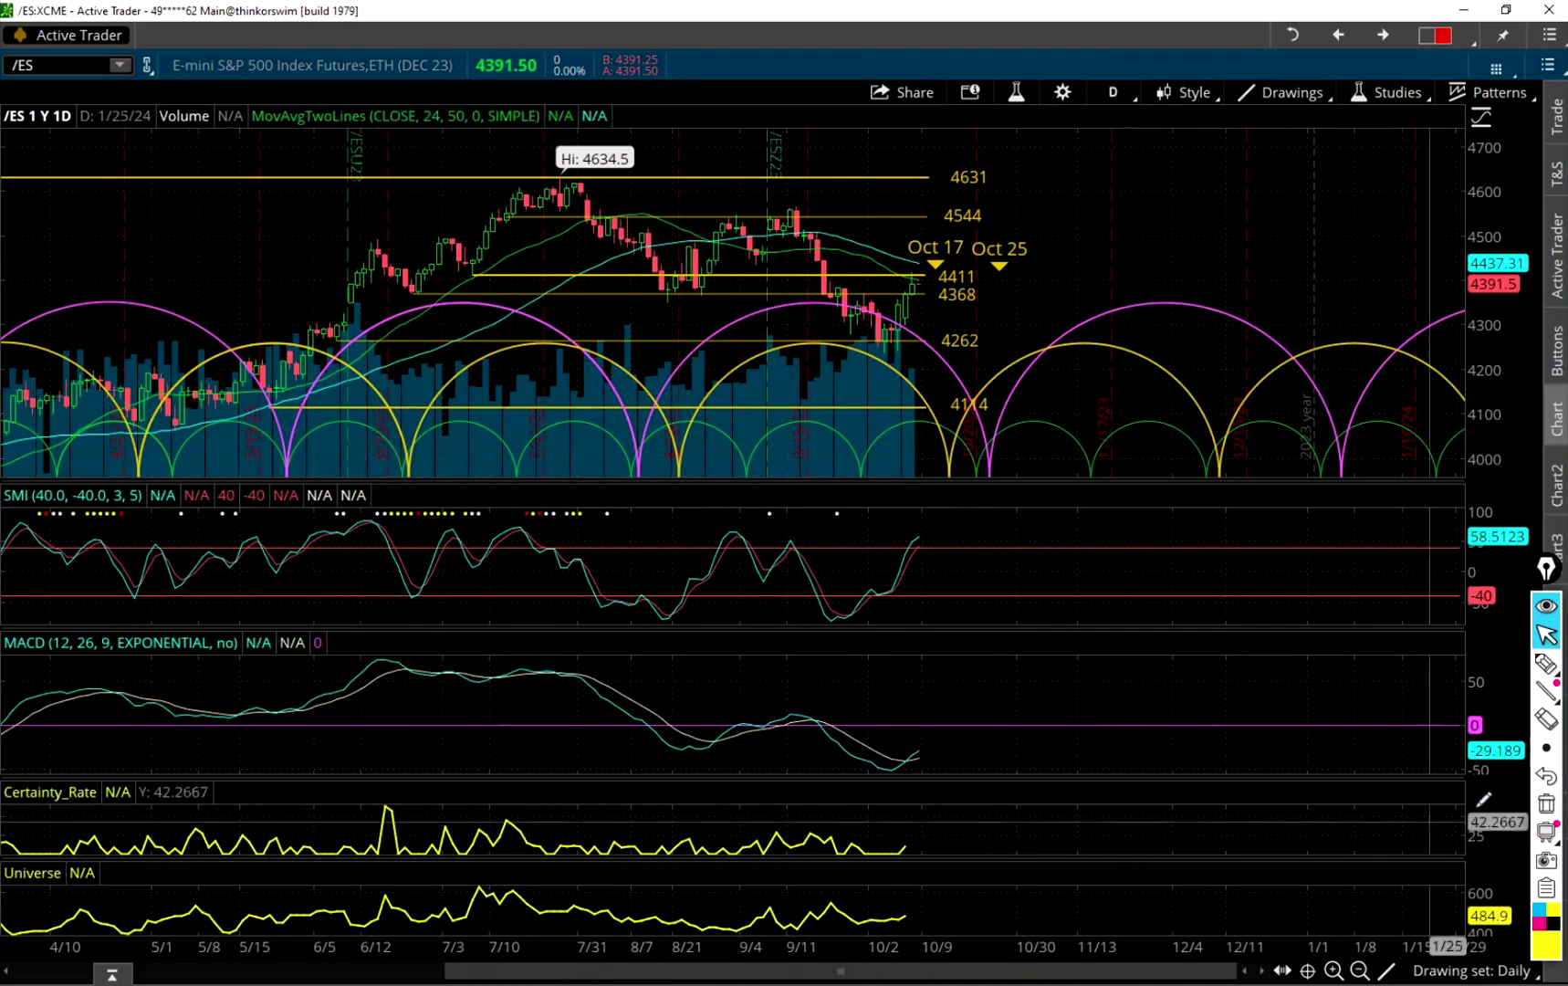
left_click(1546, 663)
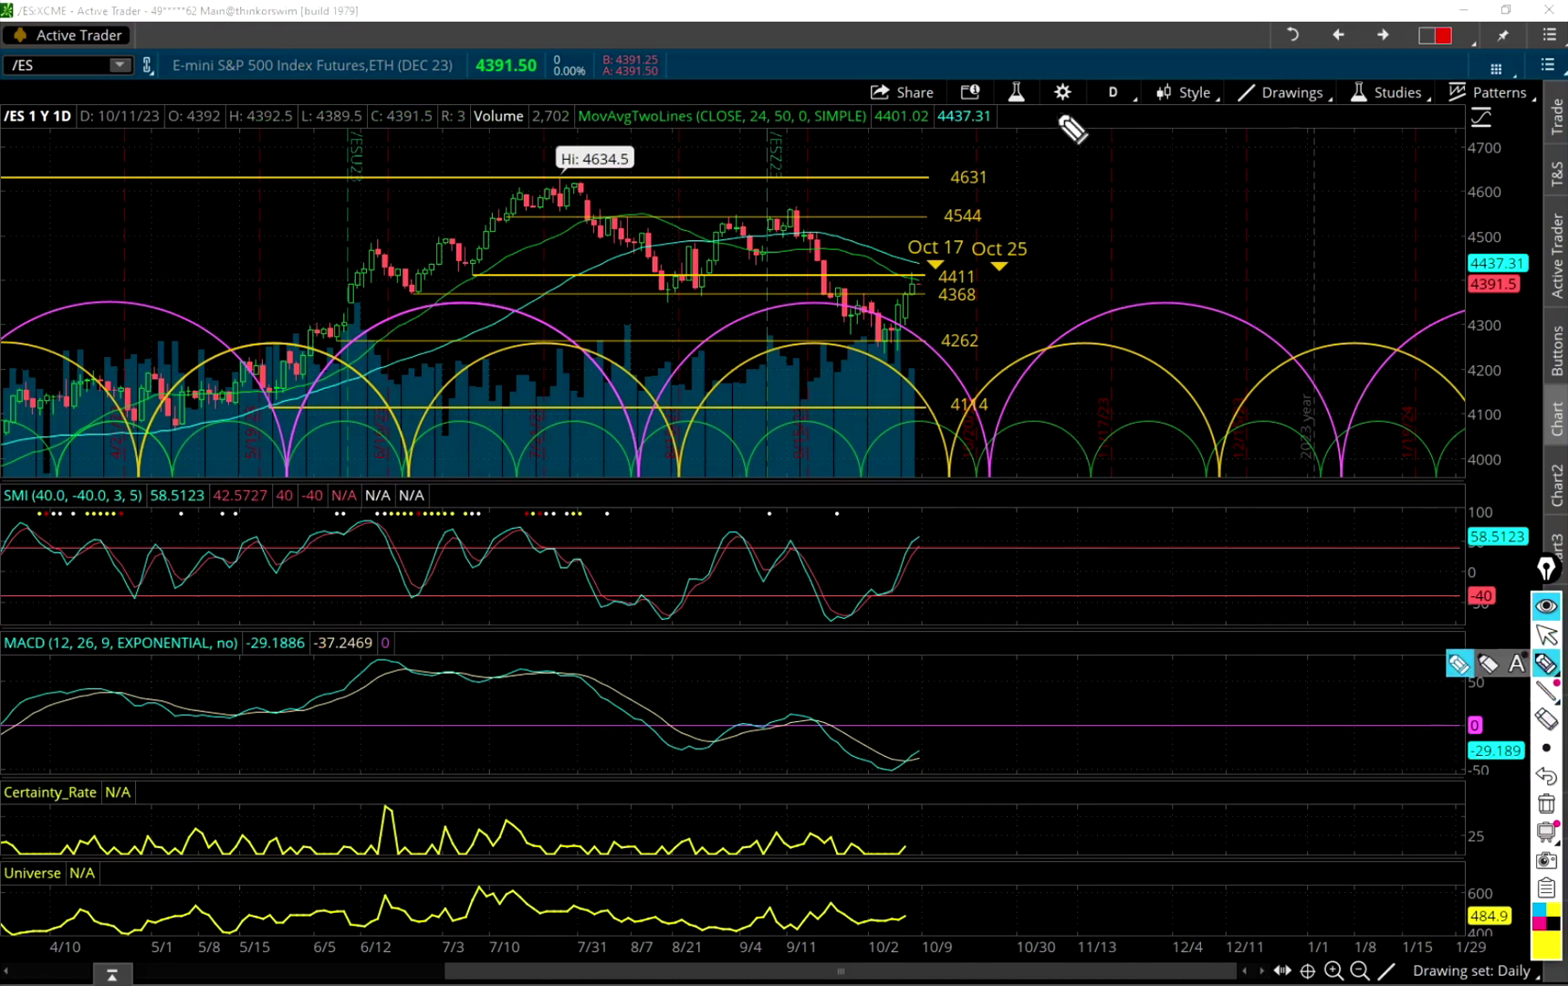
mouse_move(1116, 123)
left_mouse_down()
mouse_move(1147, 111)
mouse_move(1102, 77)
mouse_move(1140, 144)
left_mouse_up()
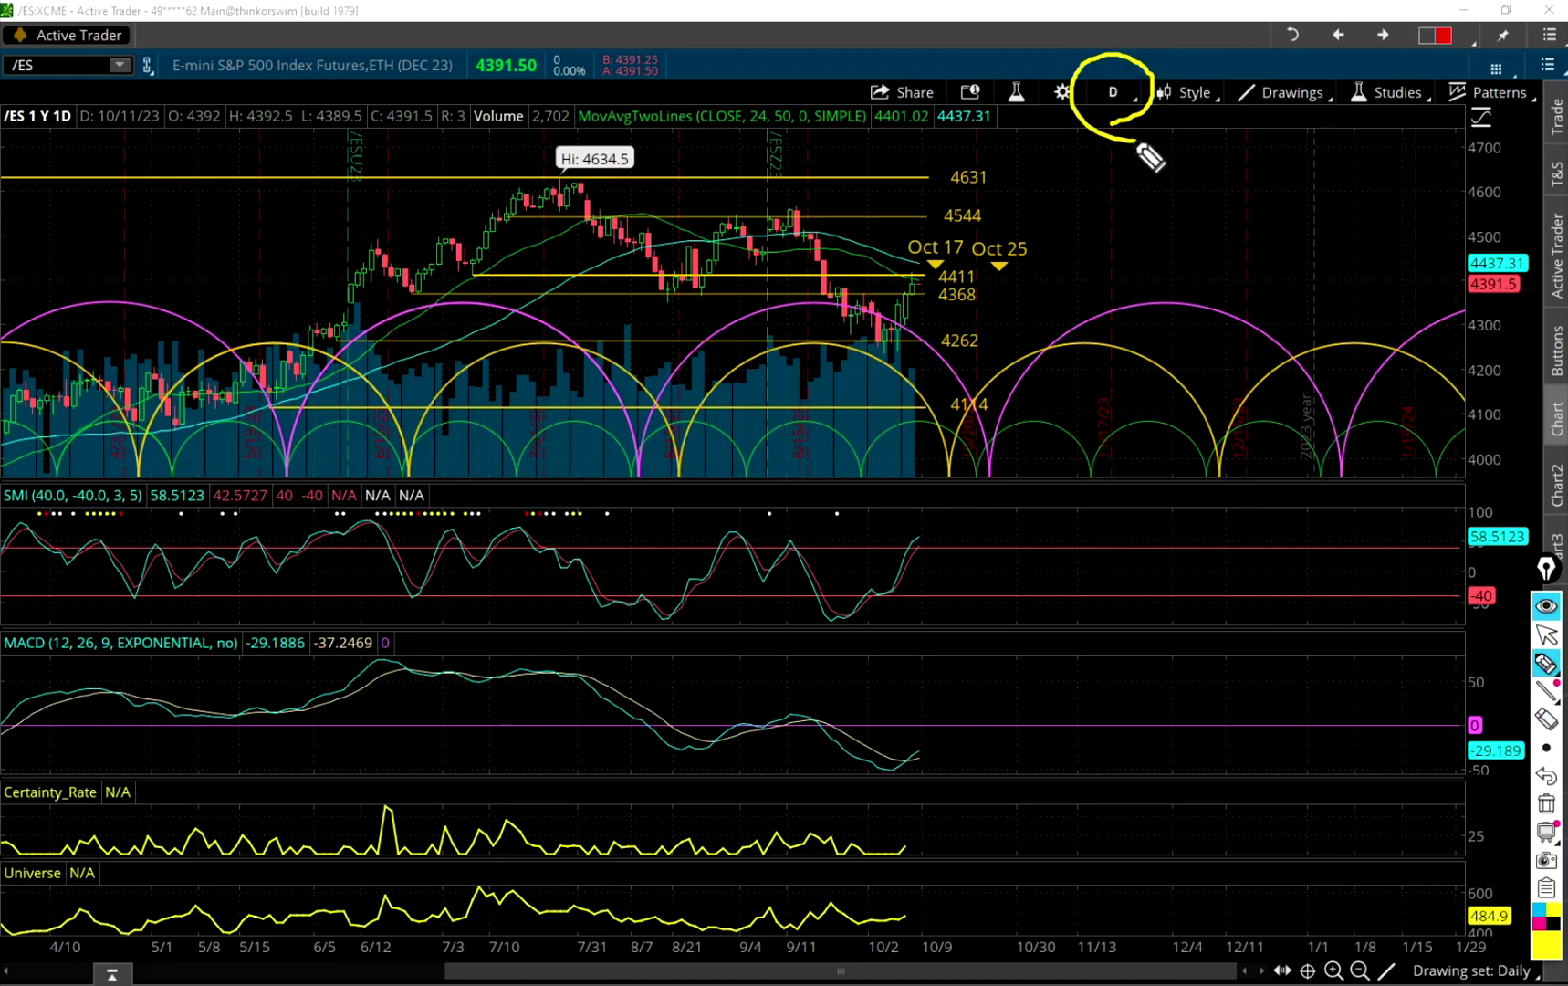
Circle the latest daily candle, between the 4368 and 4411 levels, with the annotation pen.
left_click_drag(882, 946, 556, 932)
left_click(1545, 664)
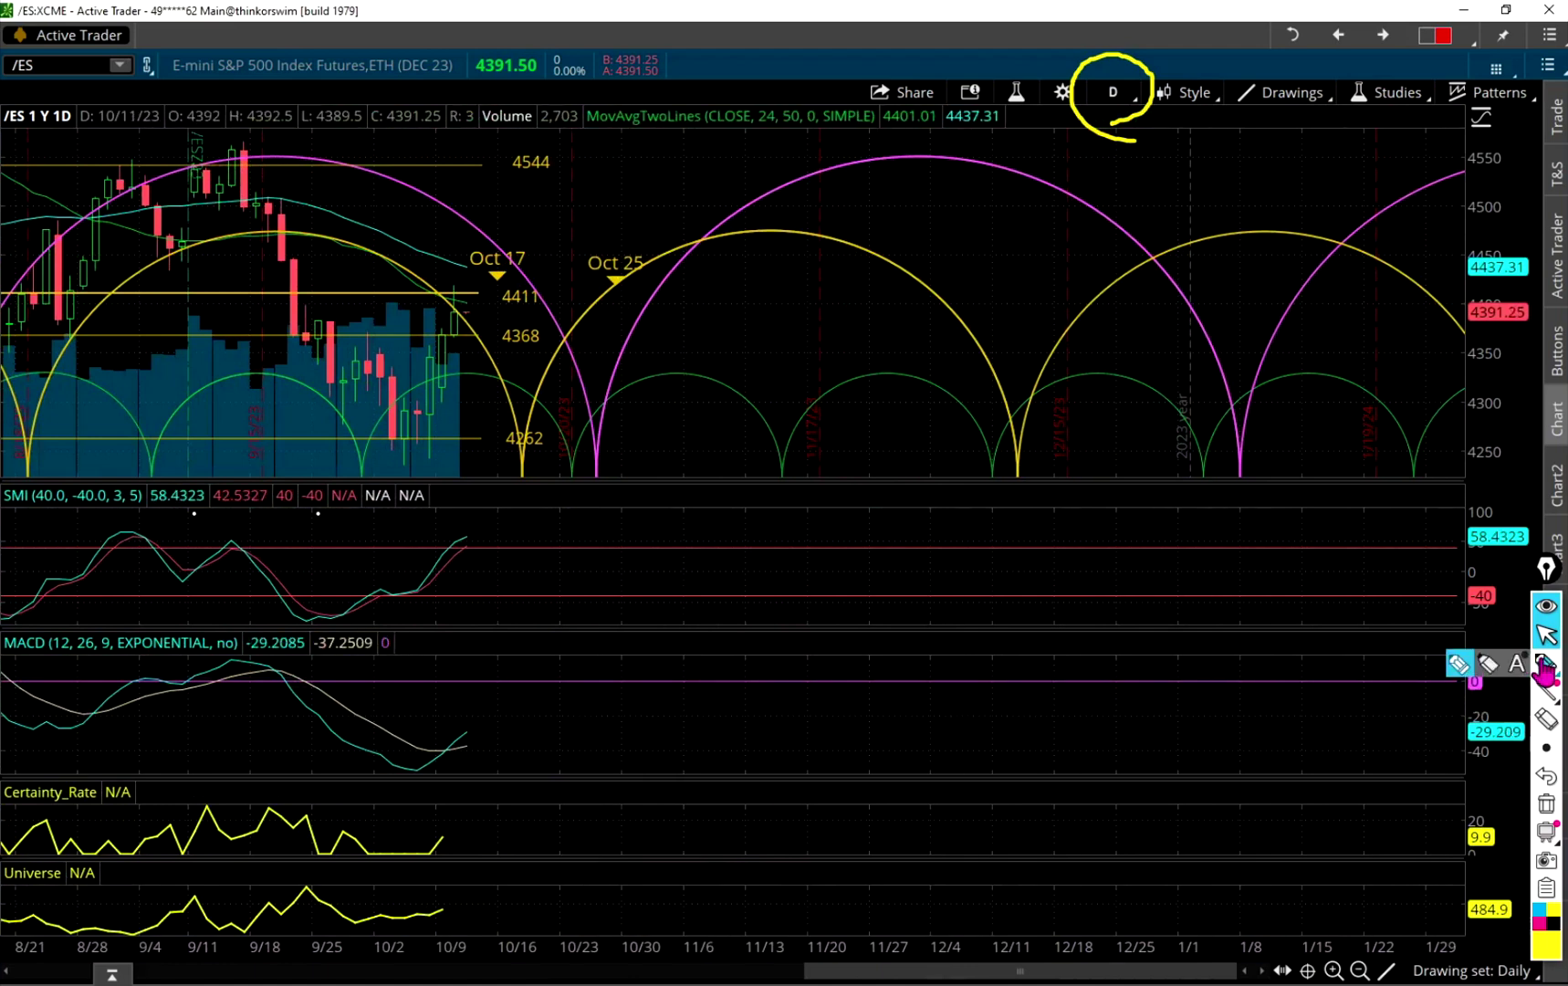
left_click(1544, 667)
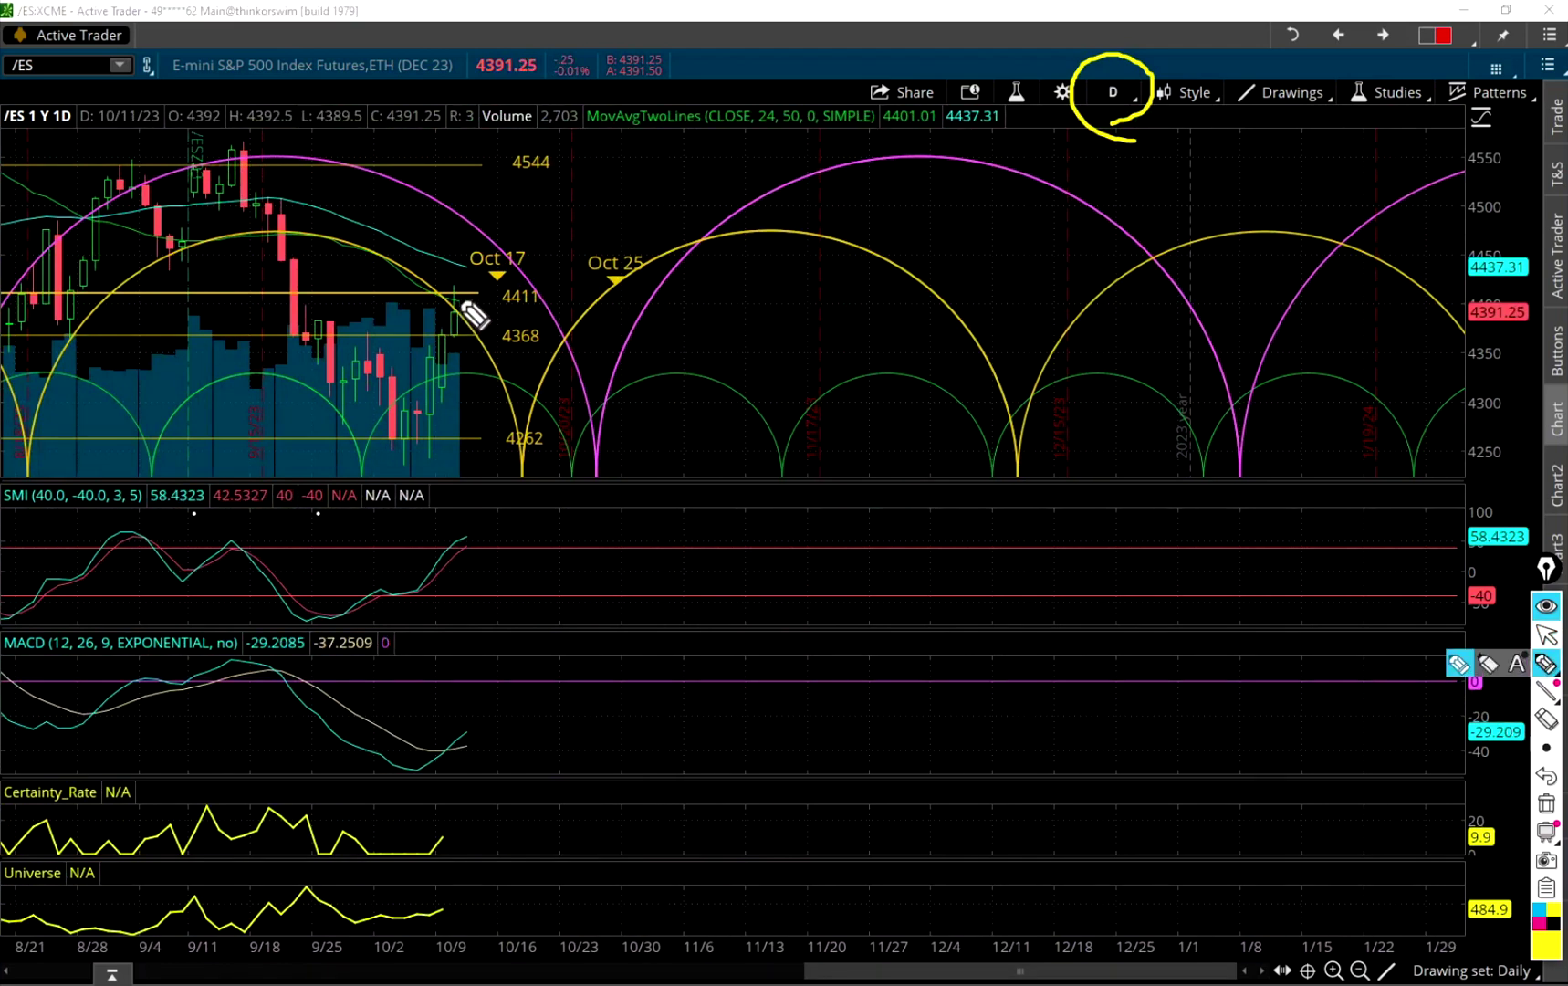
left_click(453, 338)
mouse_move(461, 345)
left_mouse_down()
mouse_move(457, 281)
mouse_move(450, 345)
left_mouse_up()
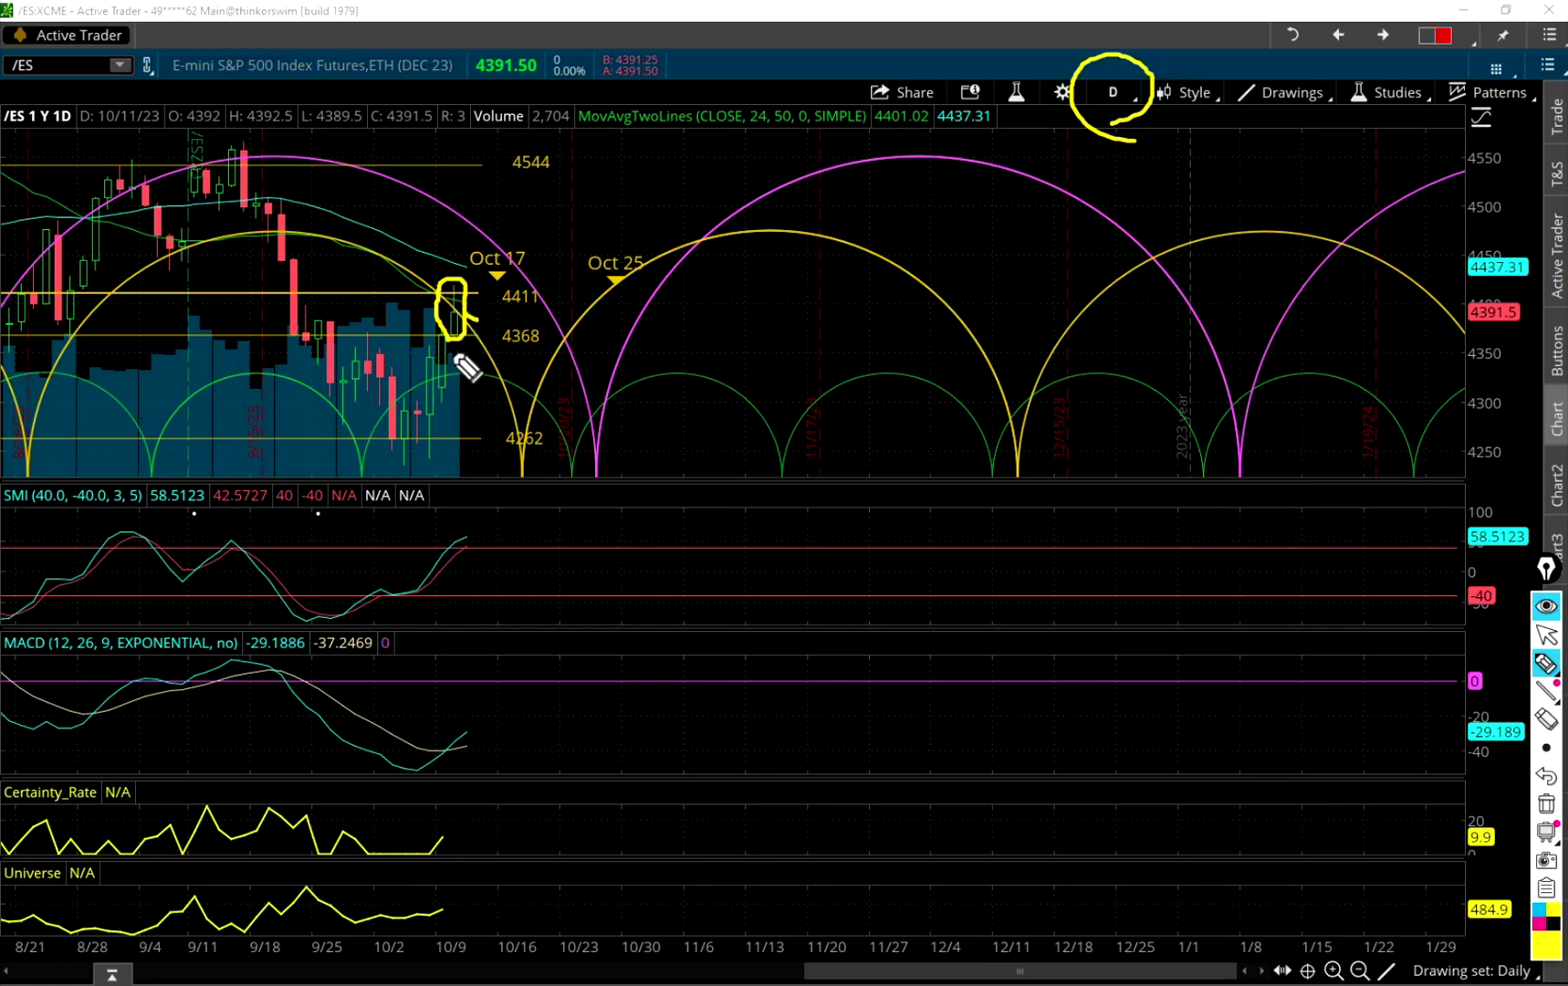
key("Escape")
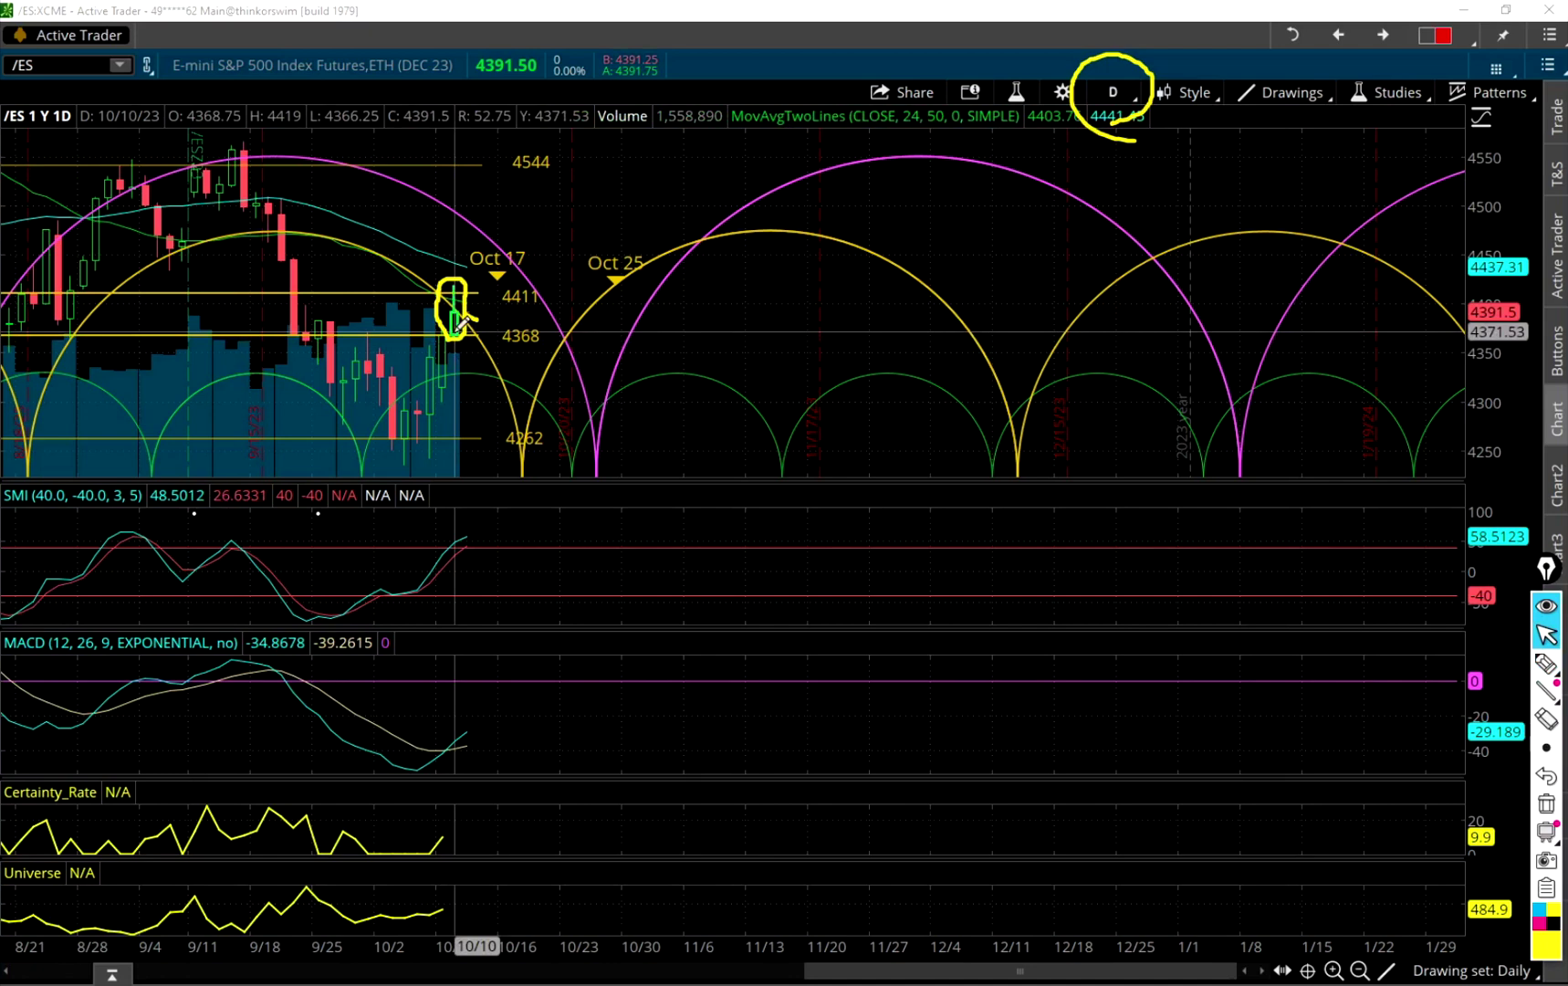
Erase the pen annotations and mark the latest candle's high and the ends of the two moving averages with short strokes.
left_click(1546, 664)
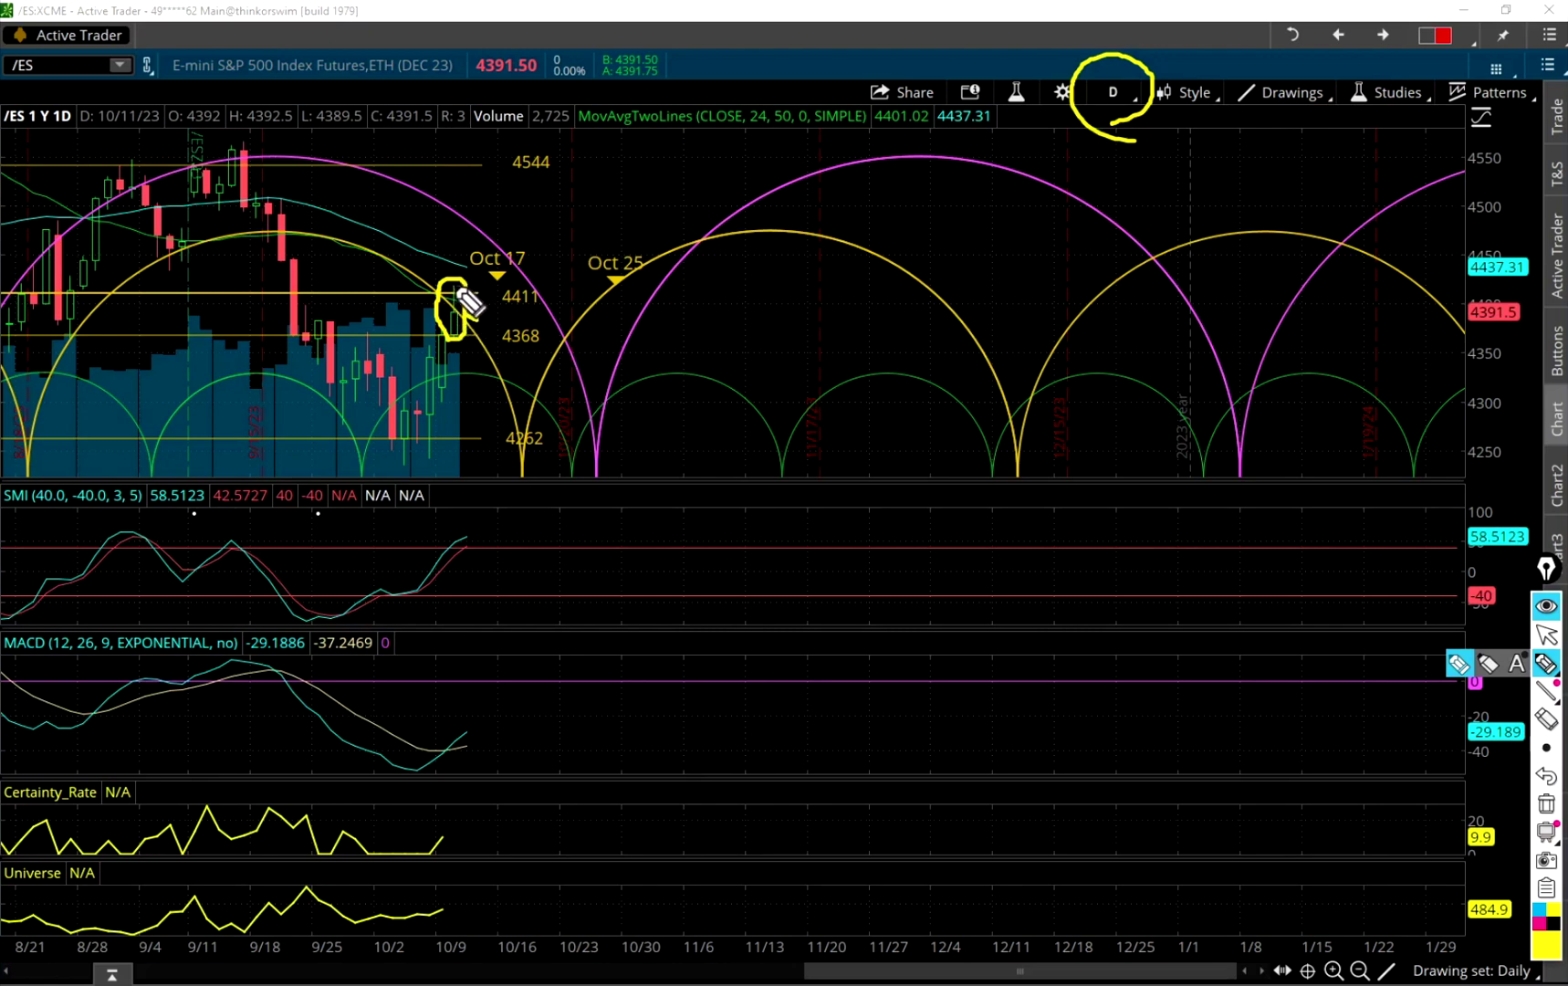
key("Delete")
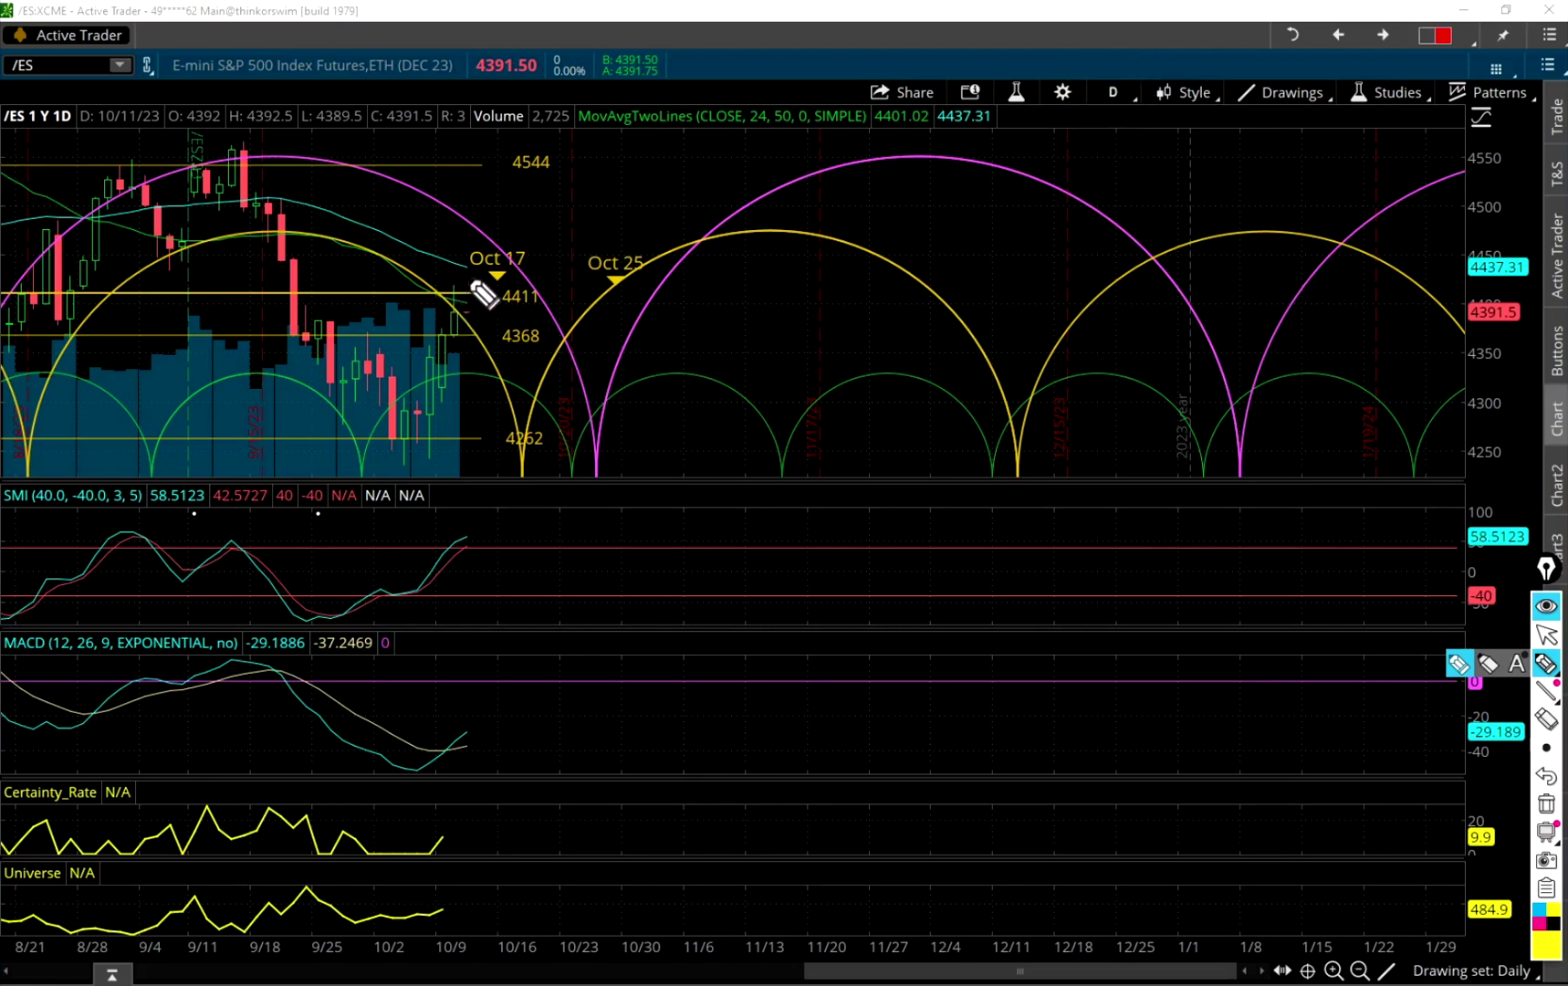
mouse_move(473, 268)
left_mouse_down()
mouse_move(505, 274)
mouse_move(493, 314)
mouse_move(466, 291)
left_mouse_up()
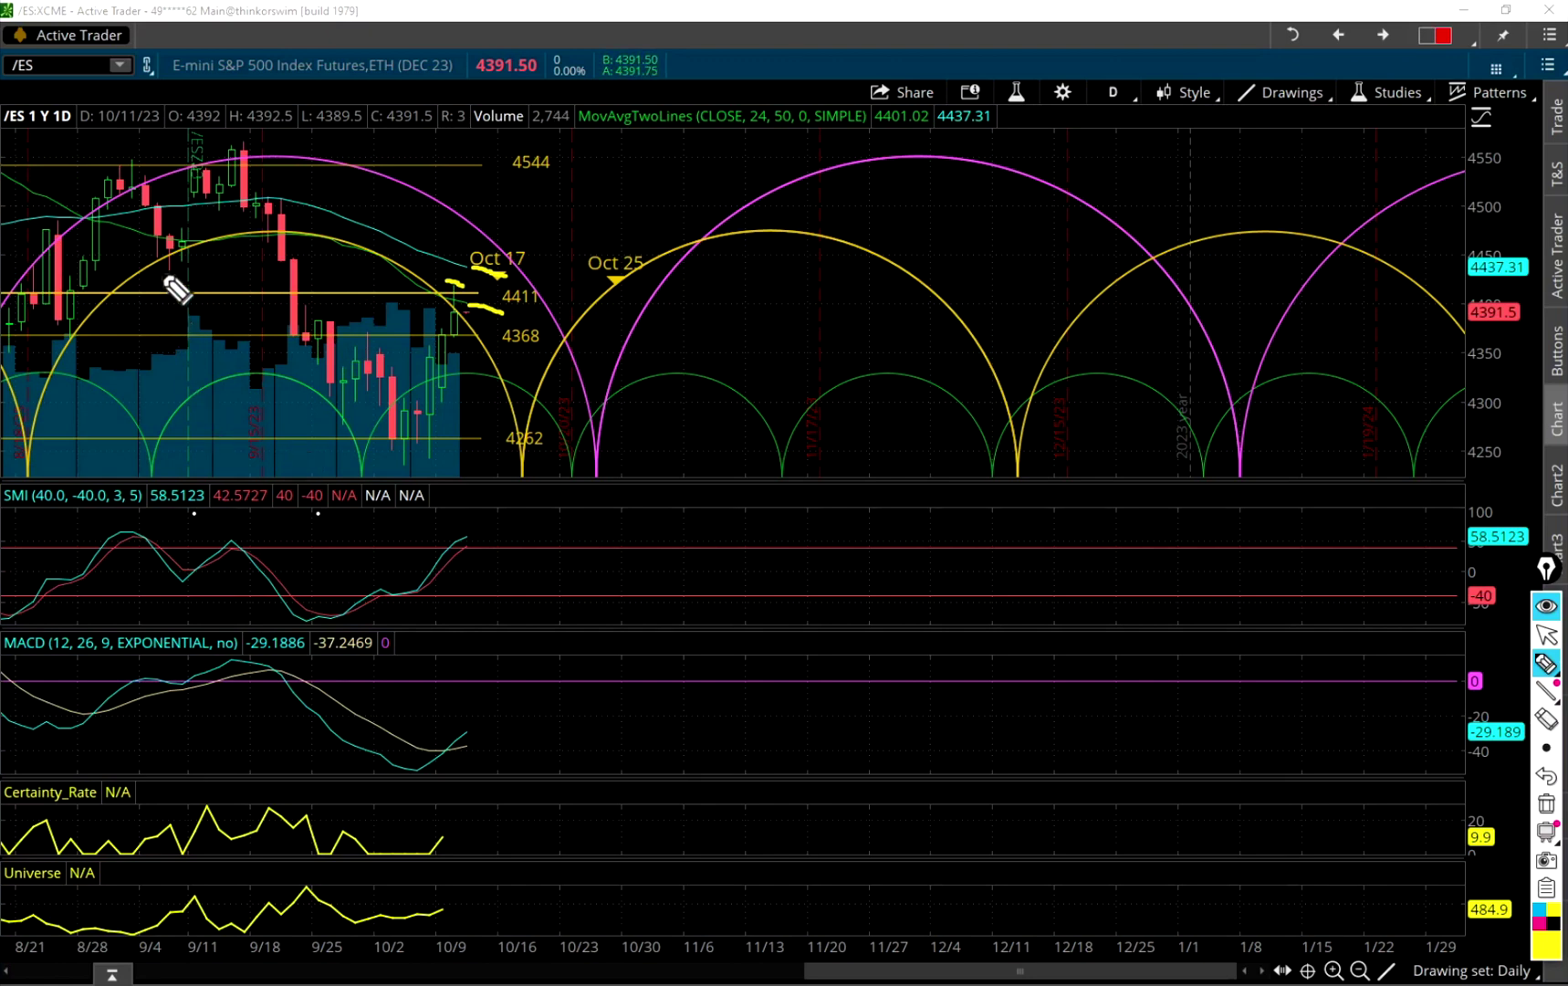
key("Escape")
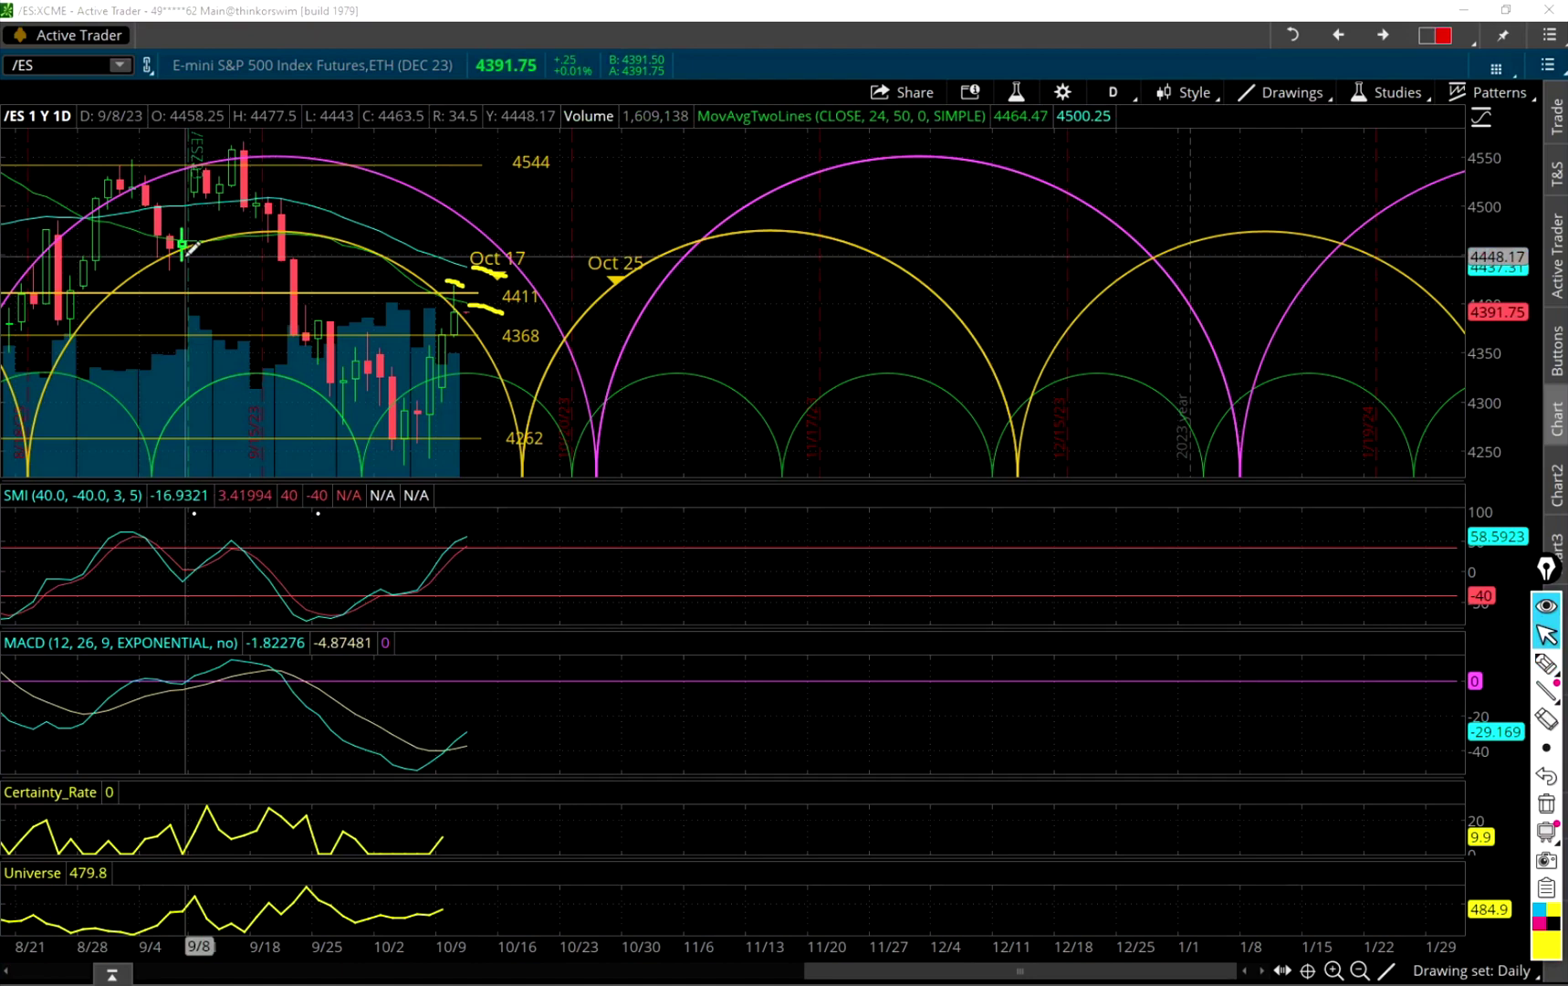
Draw a nearly horizontal trendline at about 4472 from August 16 to October 27, 2023.
left_click_drag(265, 947, 388, 952)
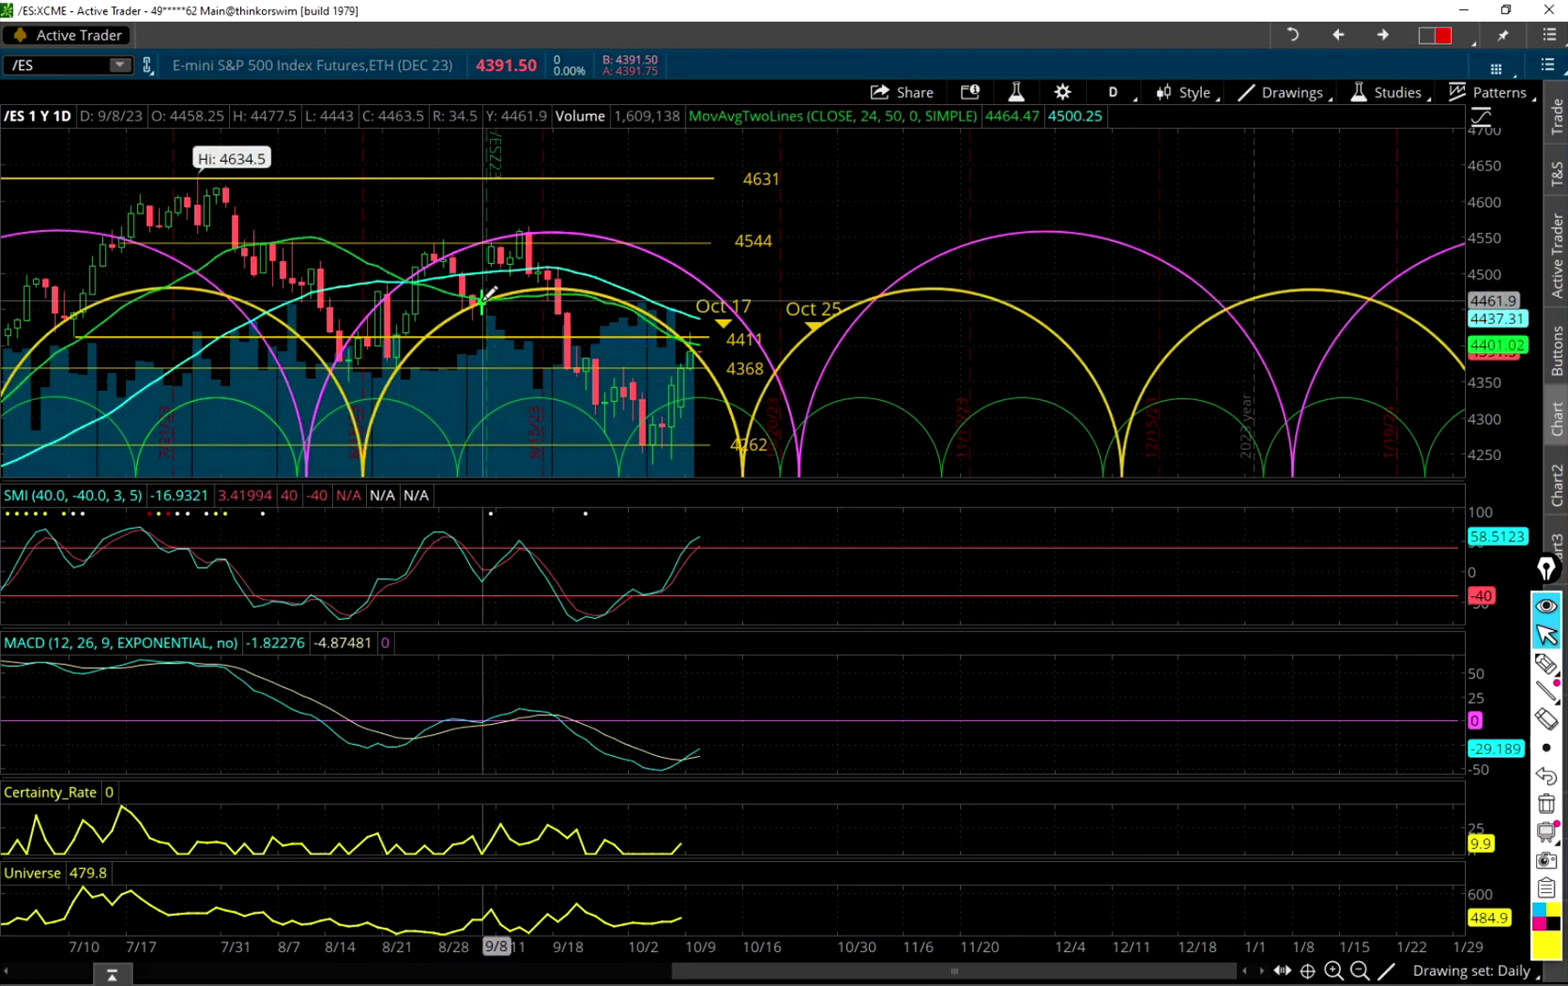
mouse_move(485, 297)
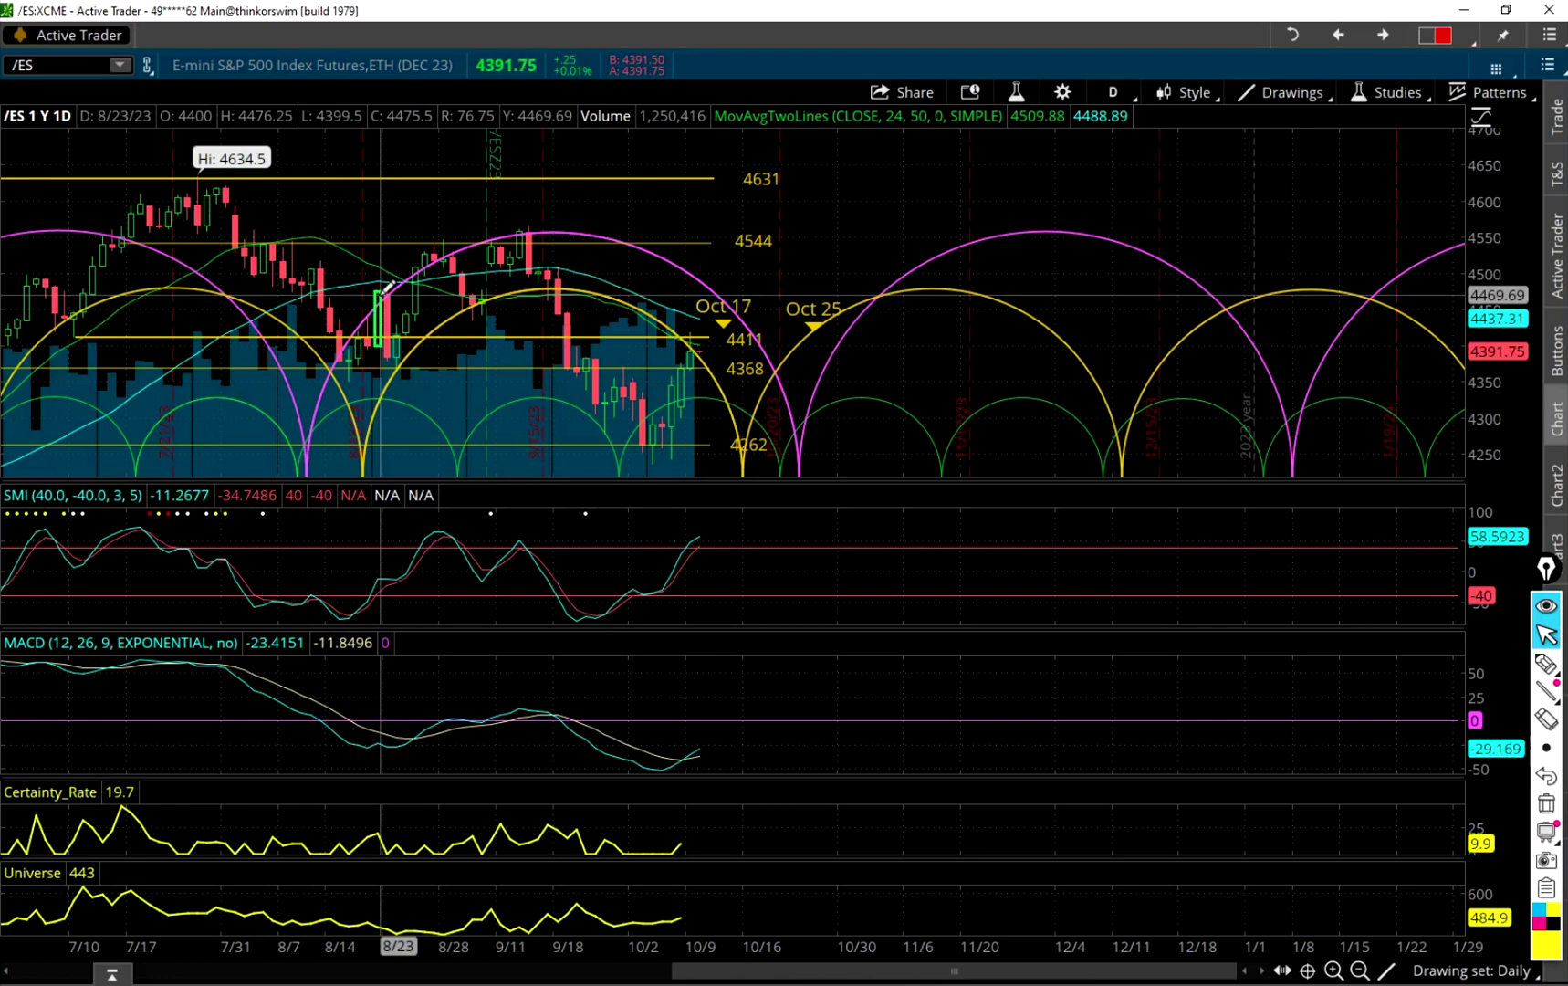
mouse_move(395, 289)
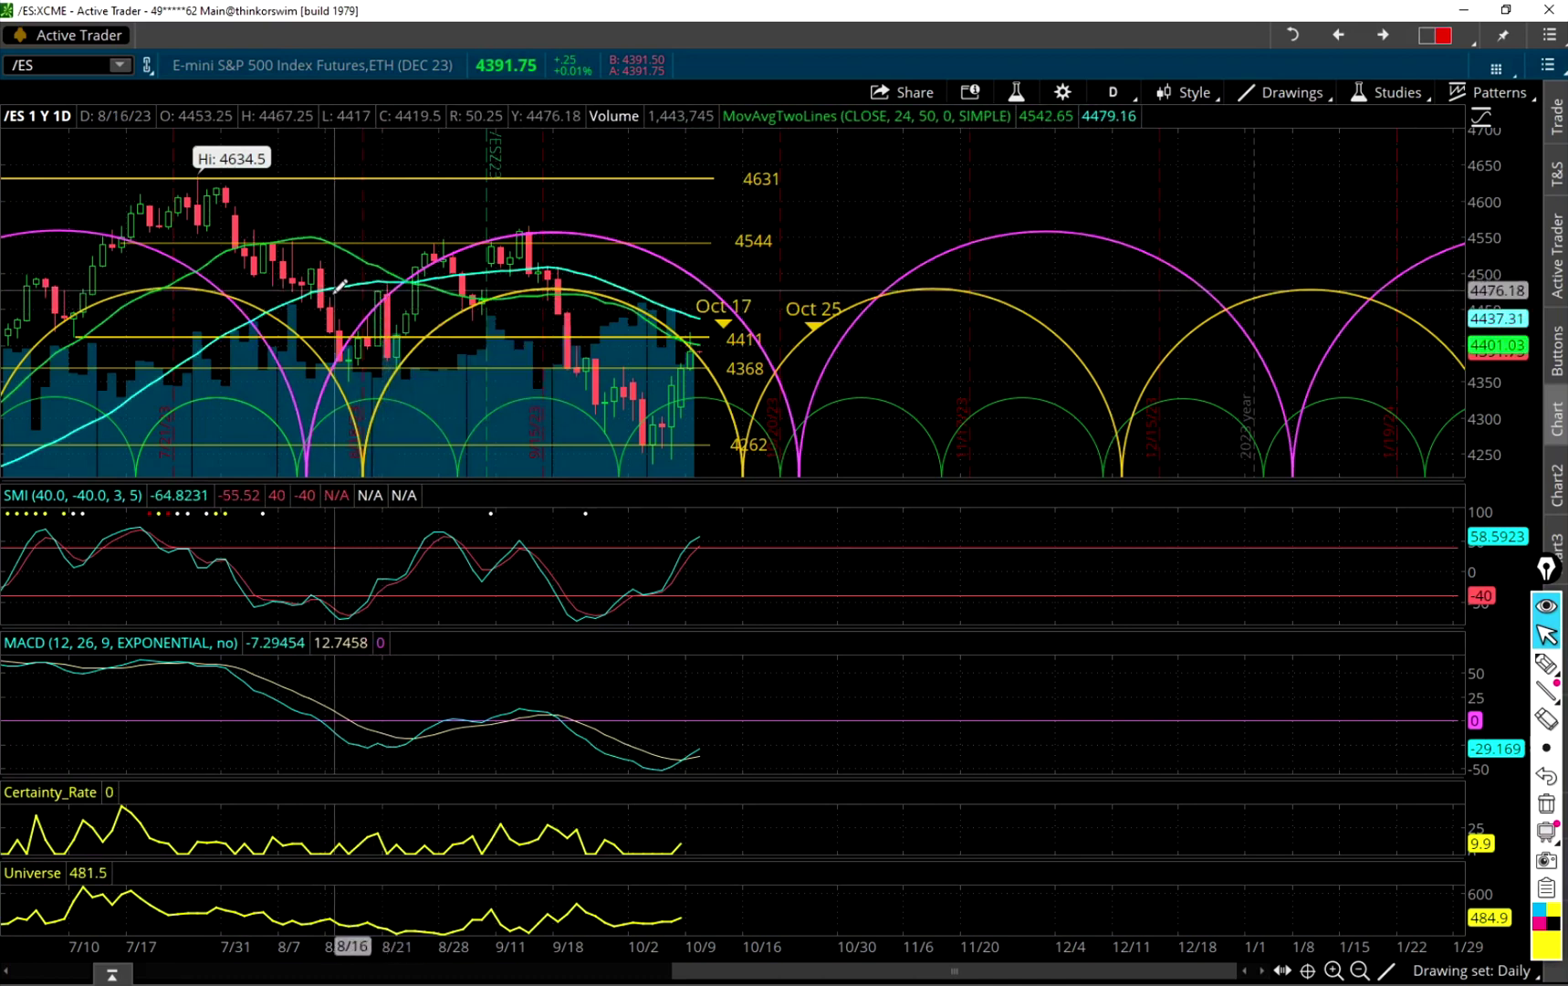
left_click_drag(336, 285, 811, 290)
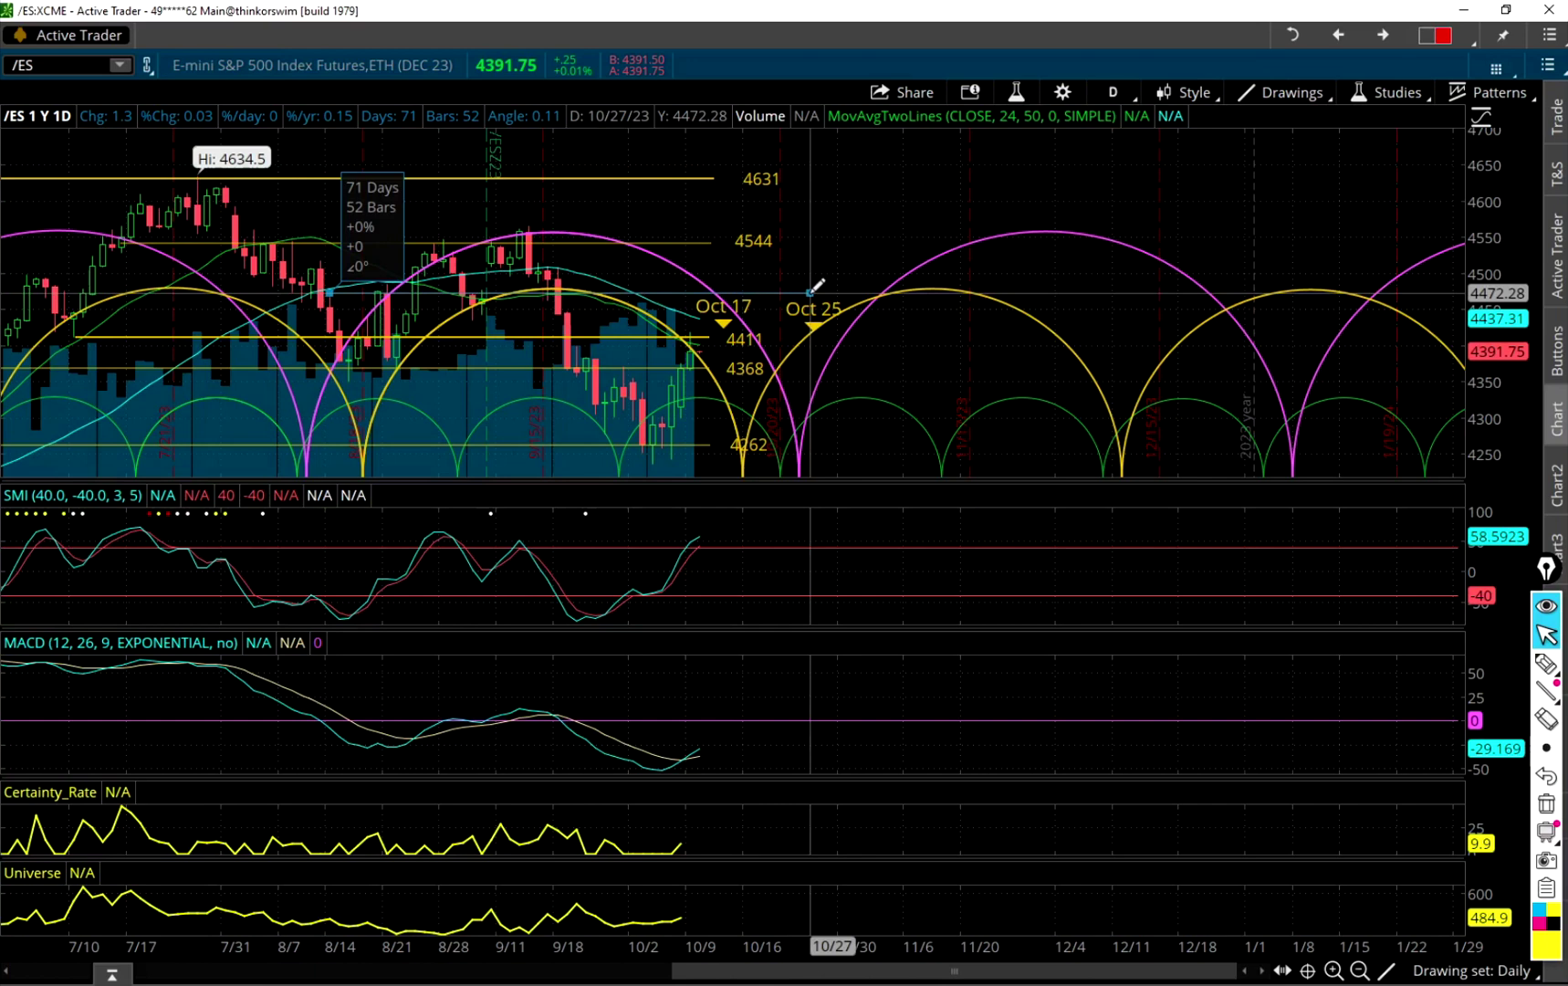
left_click_drag(810, 293, 810, 295)
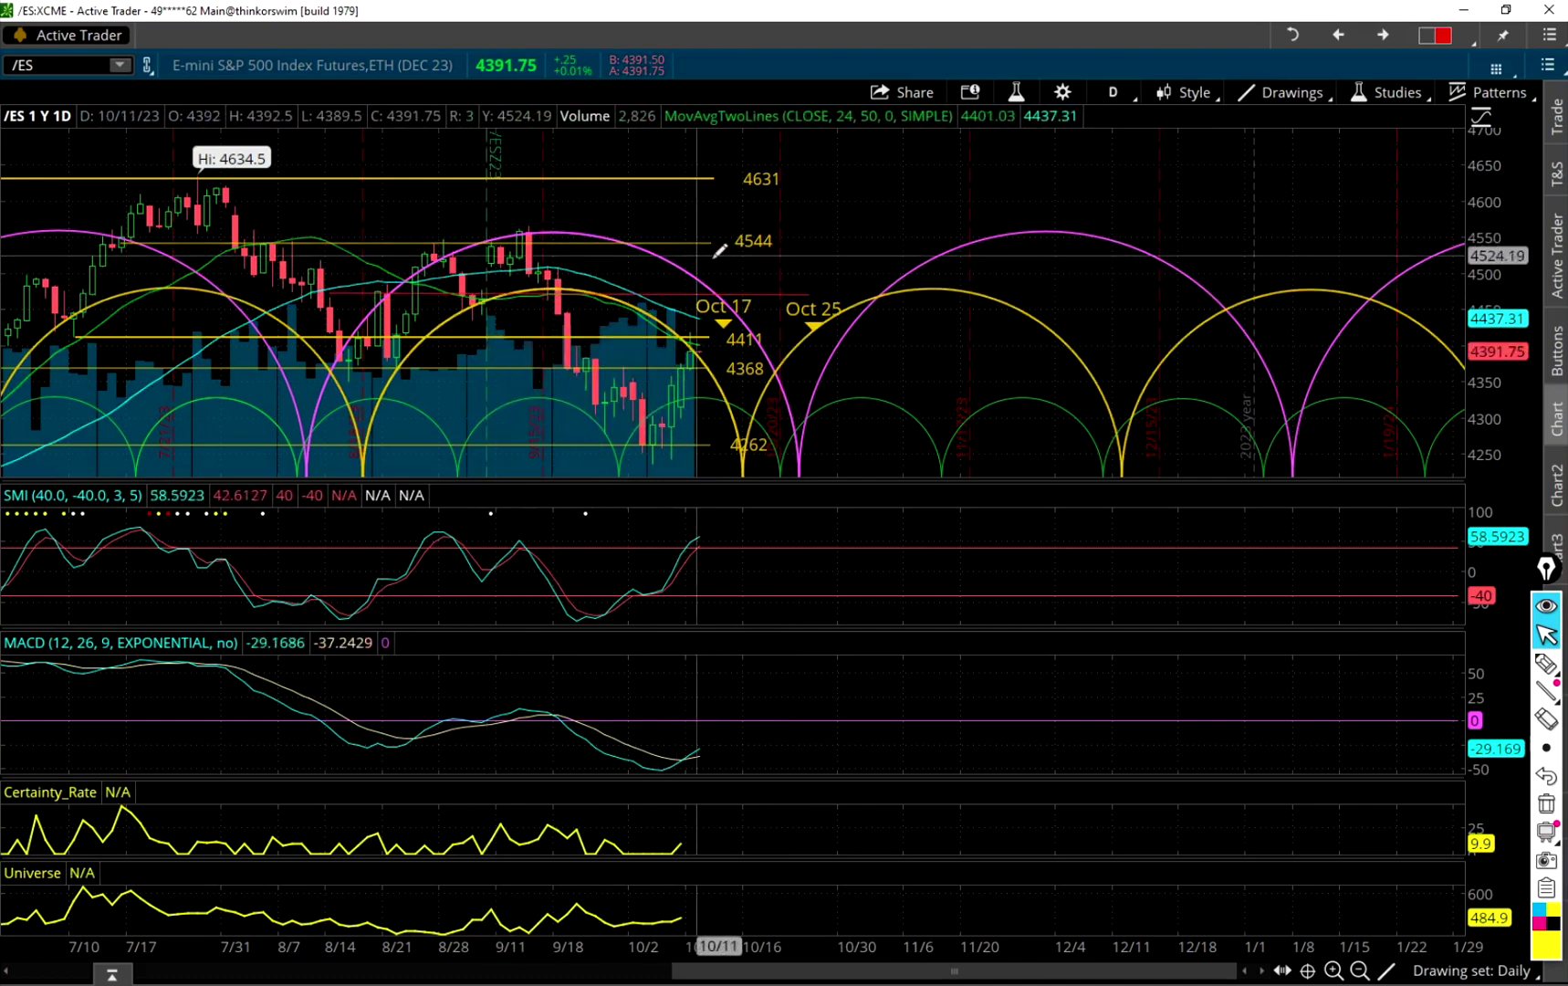
Open the new trendline's properties and set its color to yellow.
right_click(778, 301)
left_click(812, 321)
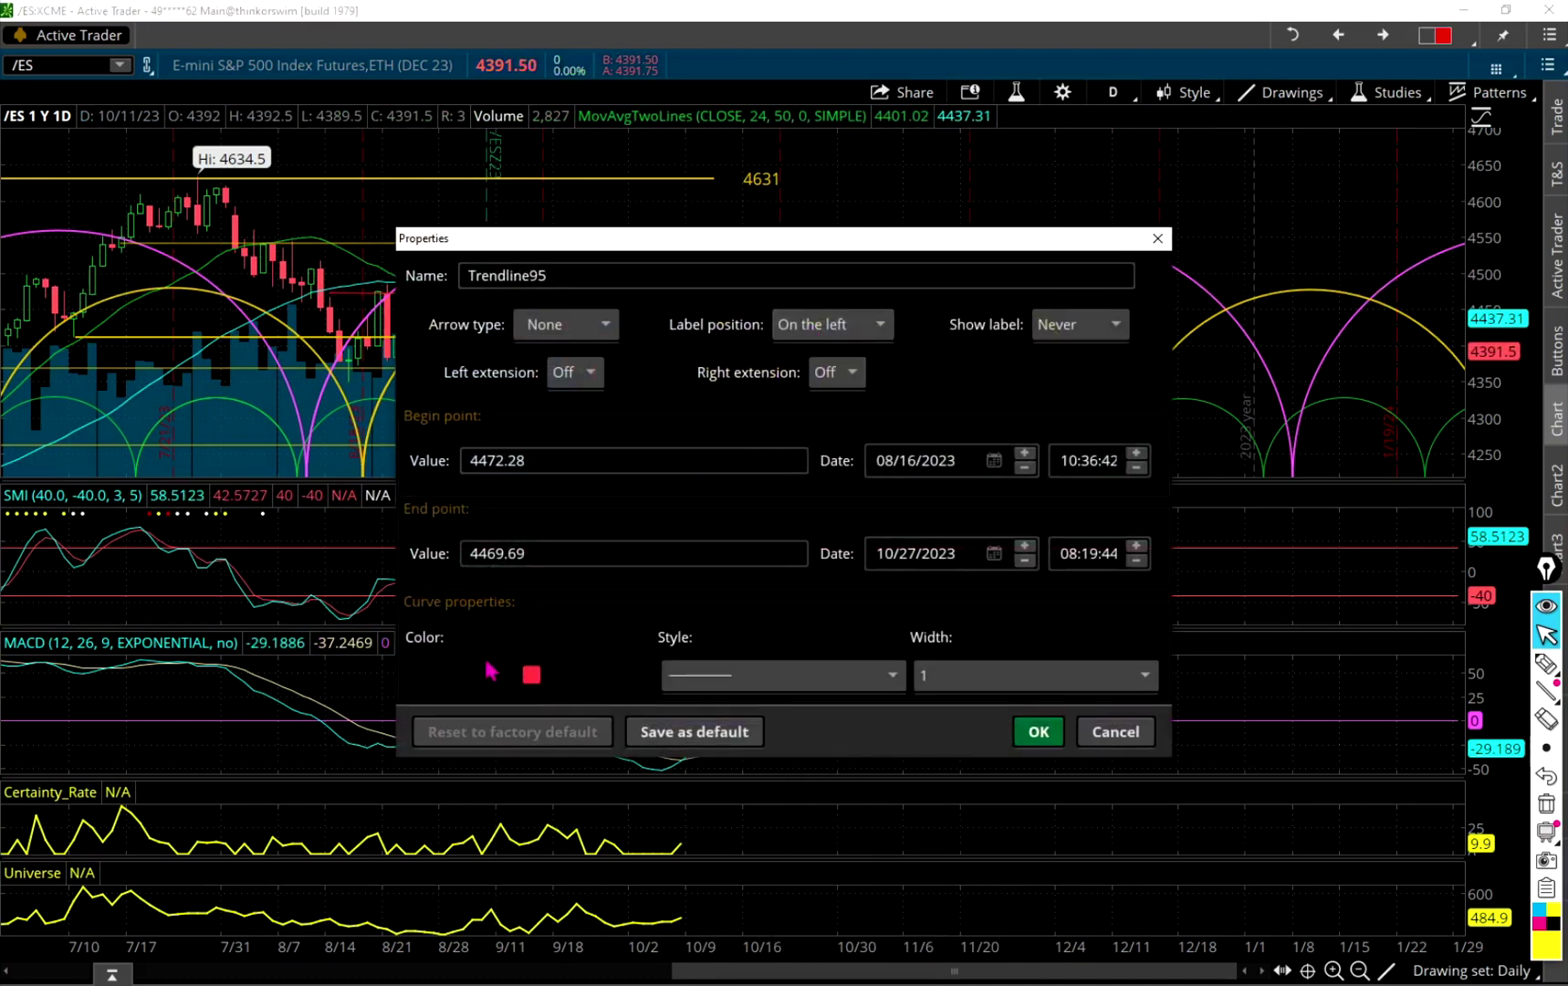
left_click(531, 677)
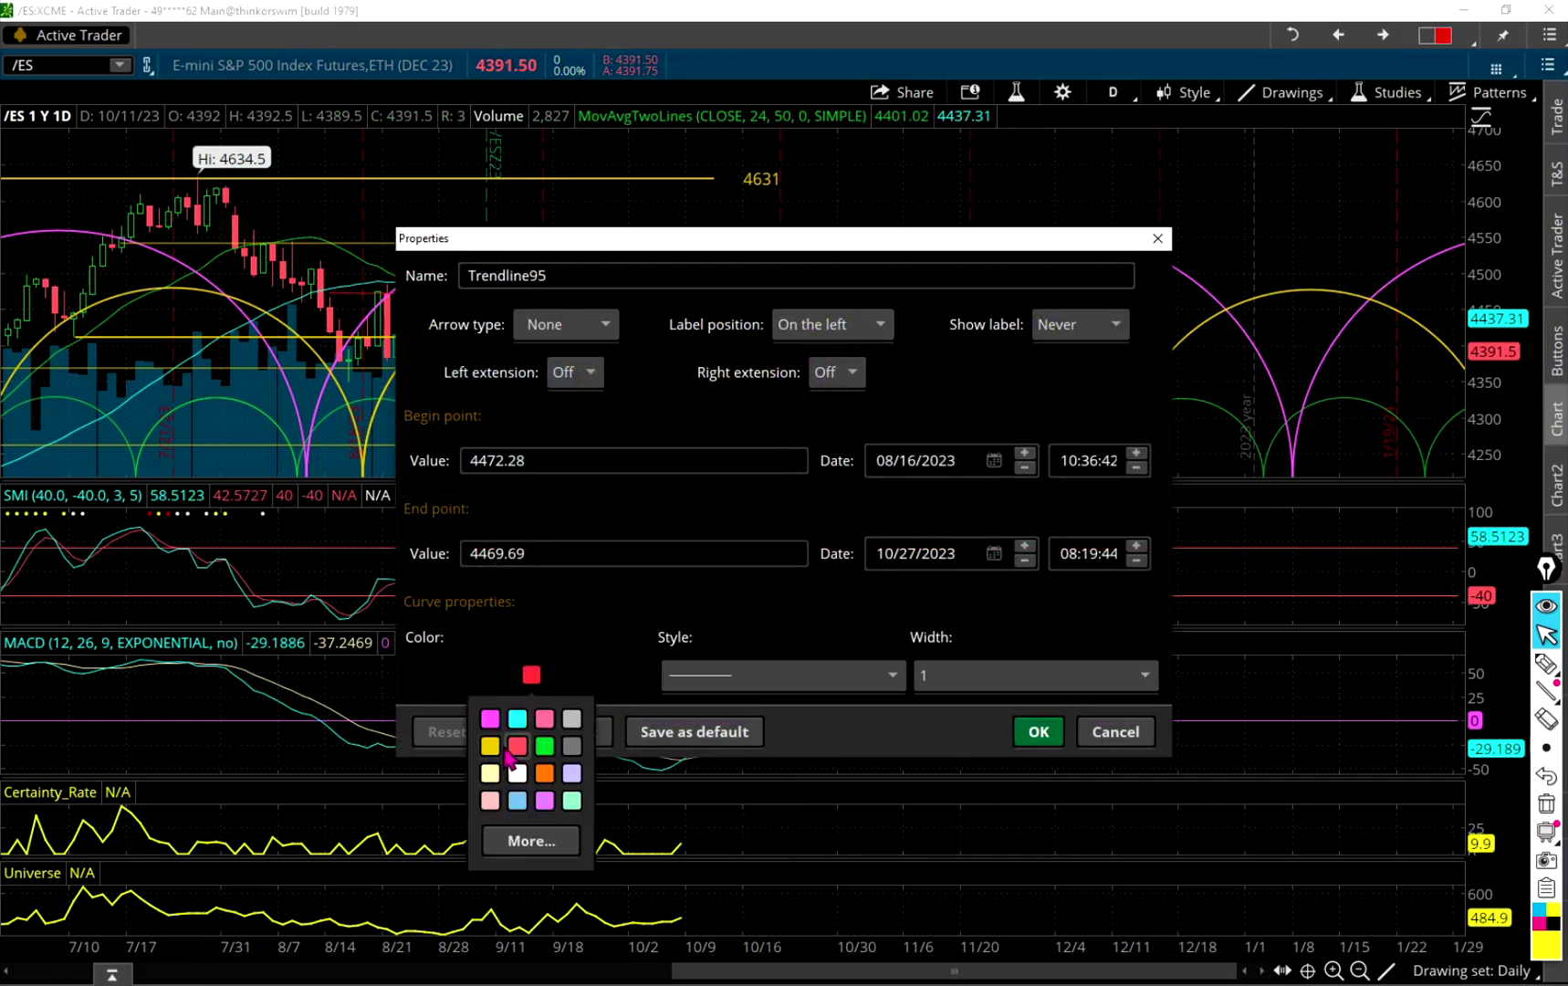
left_click(500, 756)
Set both the begin and end point values of the trendline to 4480 and apply the properties.
left_click(554, 466)
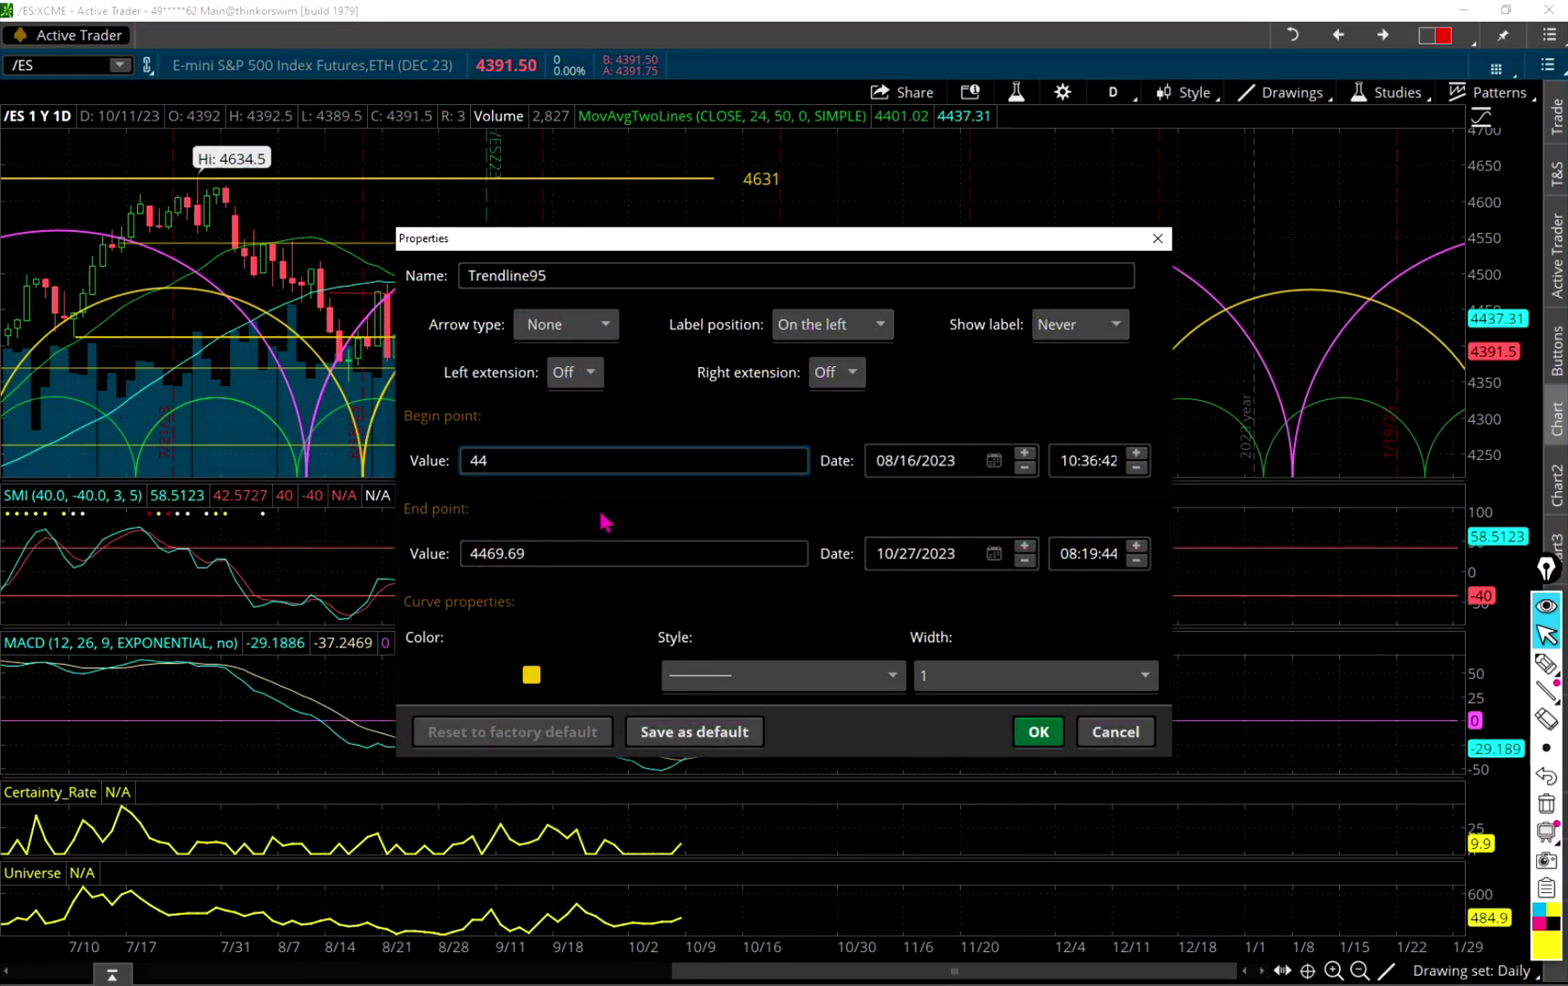
key("Tab")
key("Tab")
key("Tab")
key("Tab")
key("Tab")
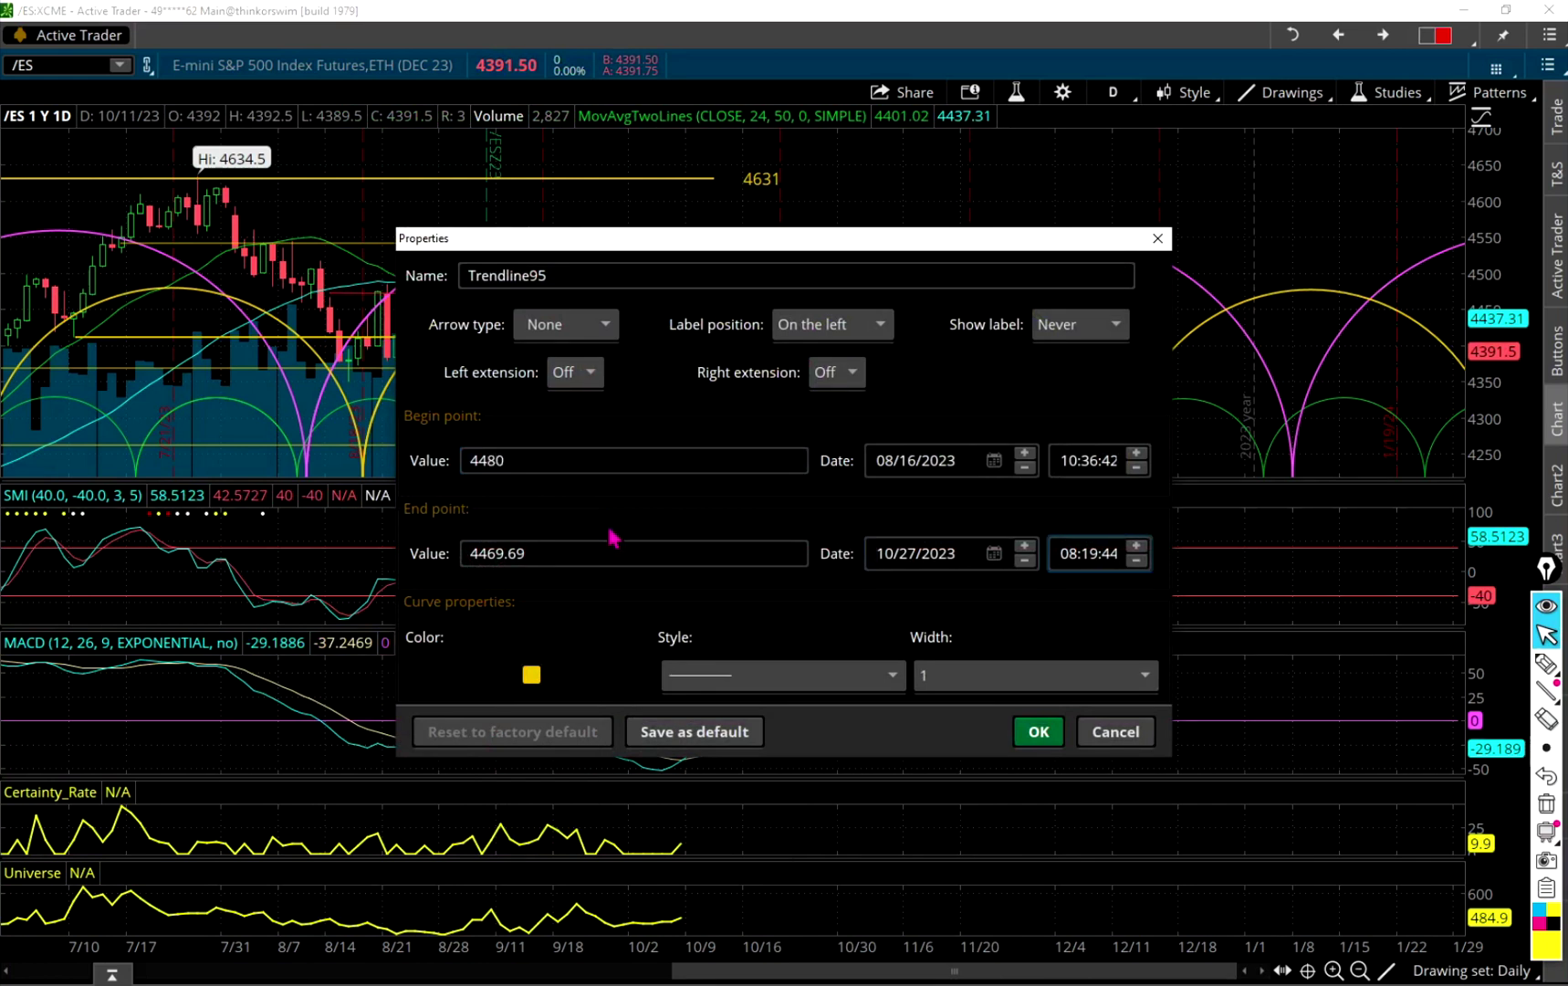
left_click(585, 546)
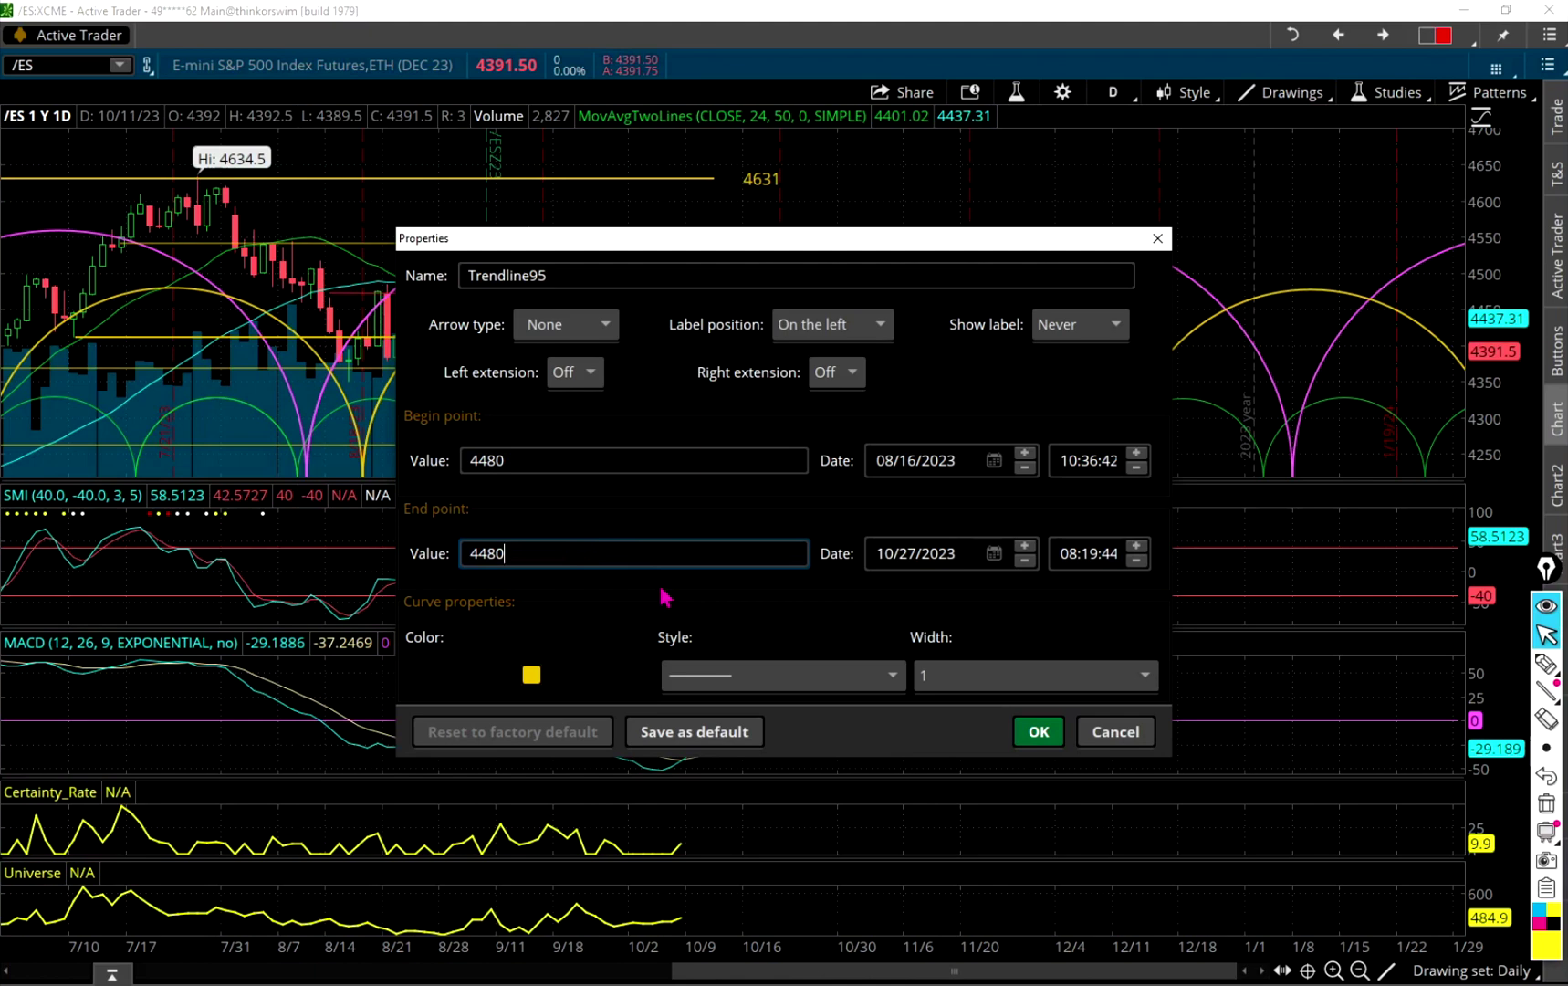
left_click(1039, 732)
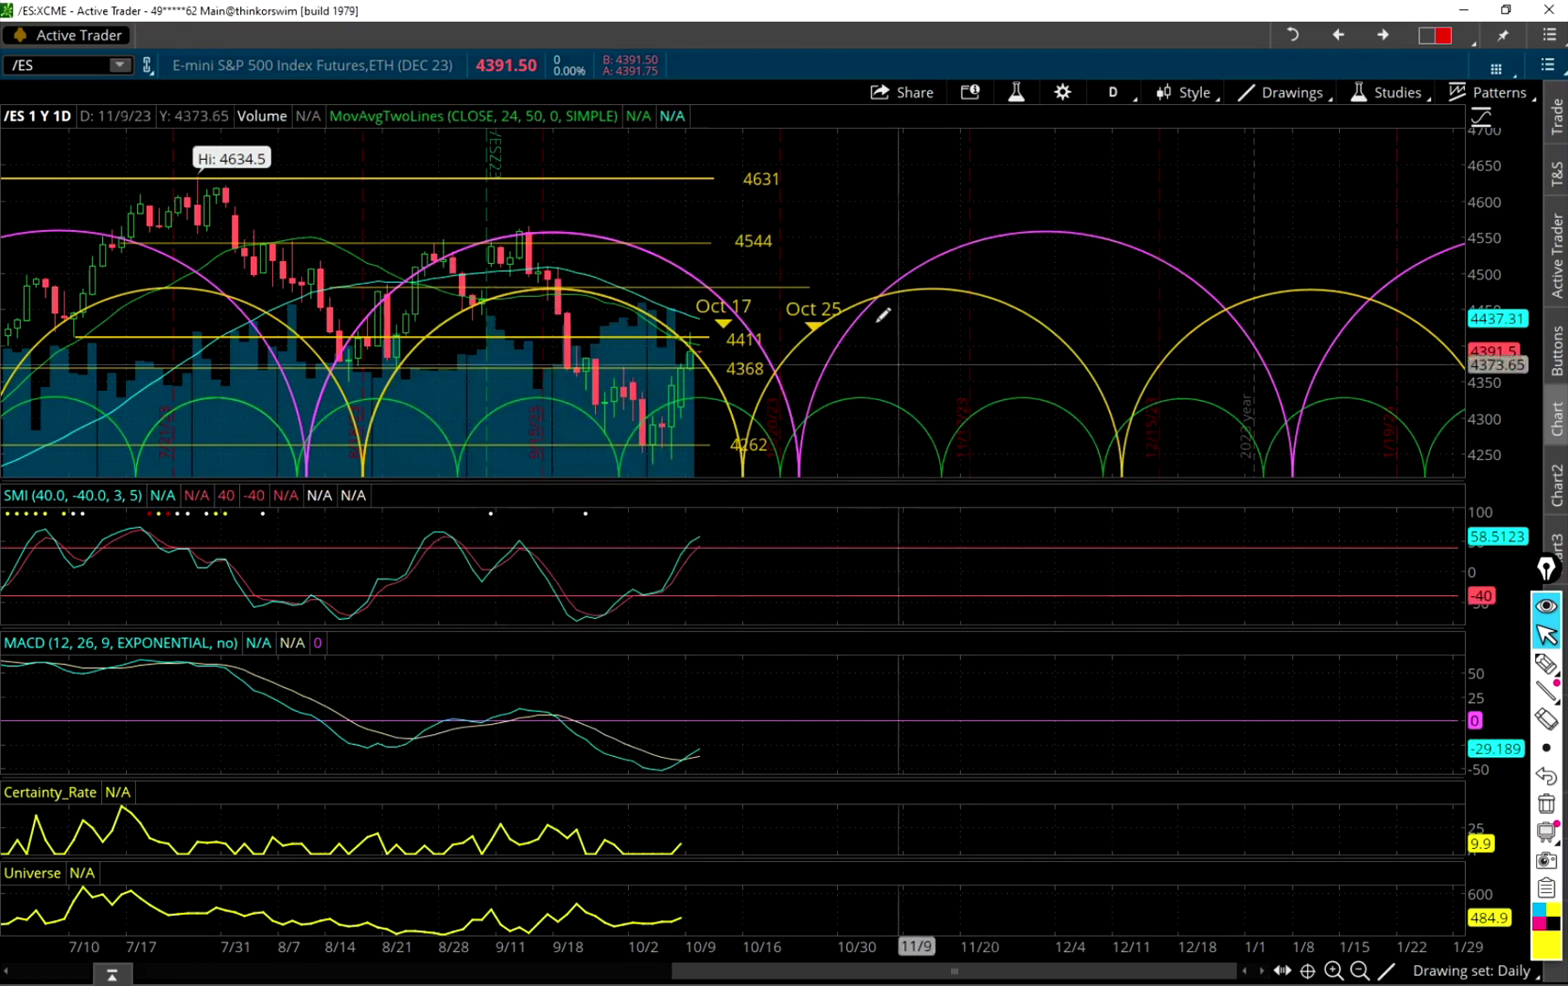
Duplicate the 4544 price label and place the copy at the end of the new yellow trendline.
right_click(773, 243)
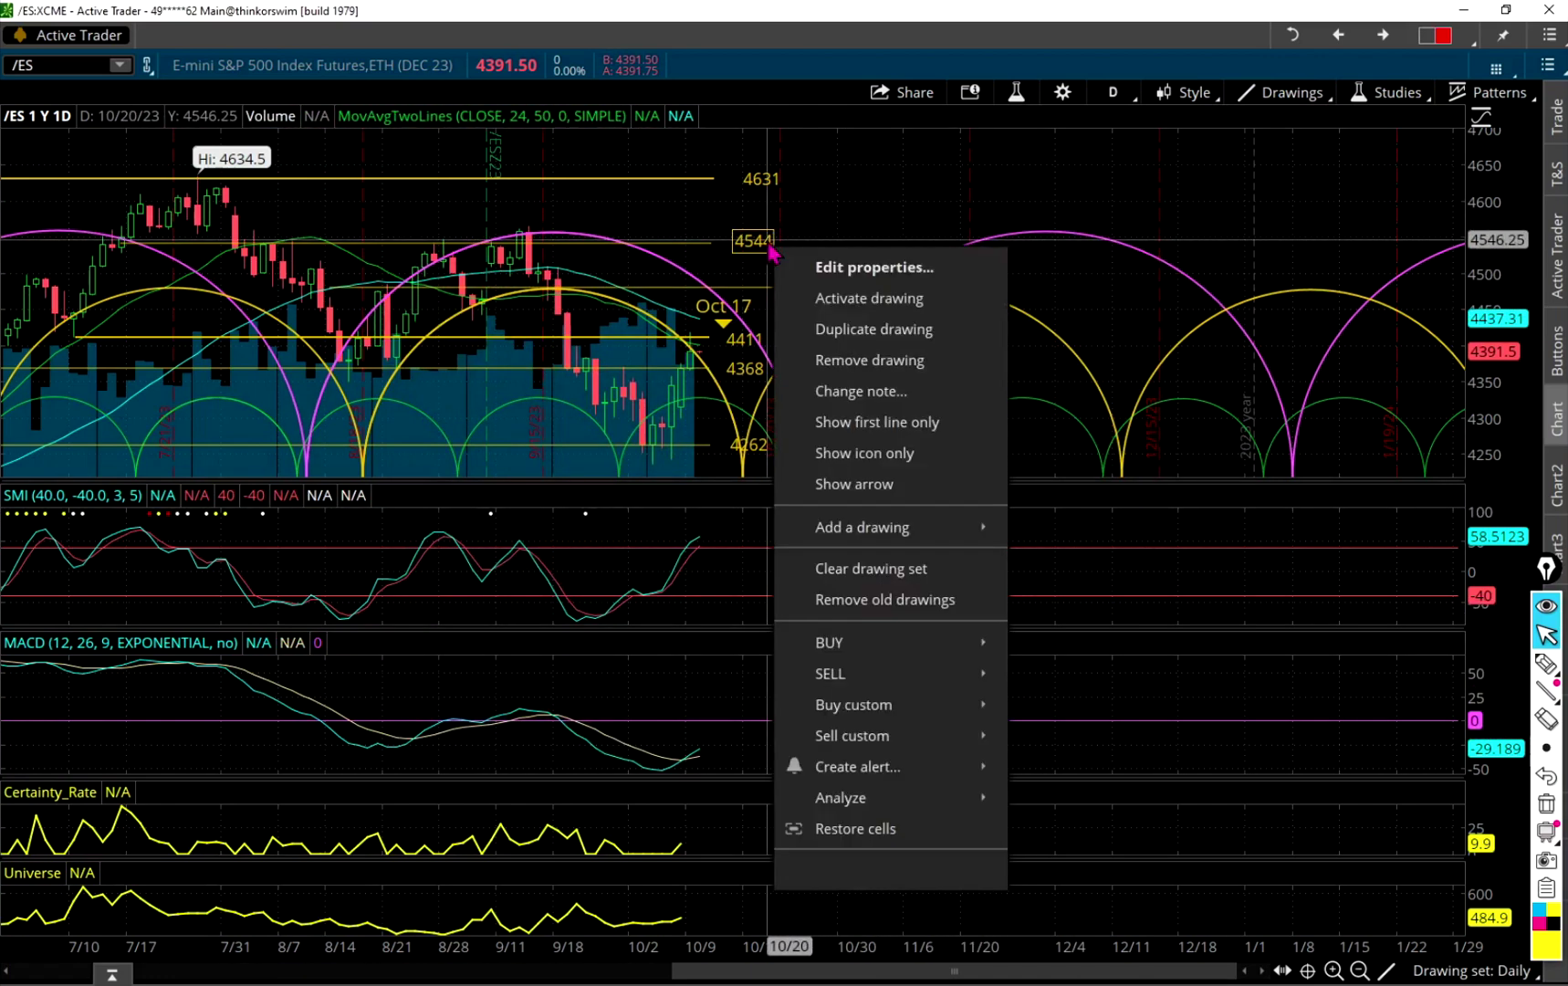
left_click(830, 330)
left_click_drag(825, 259, 844, 287)
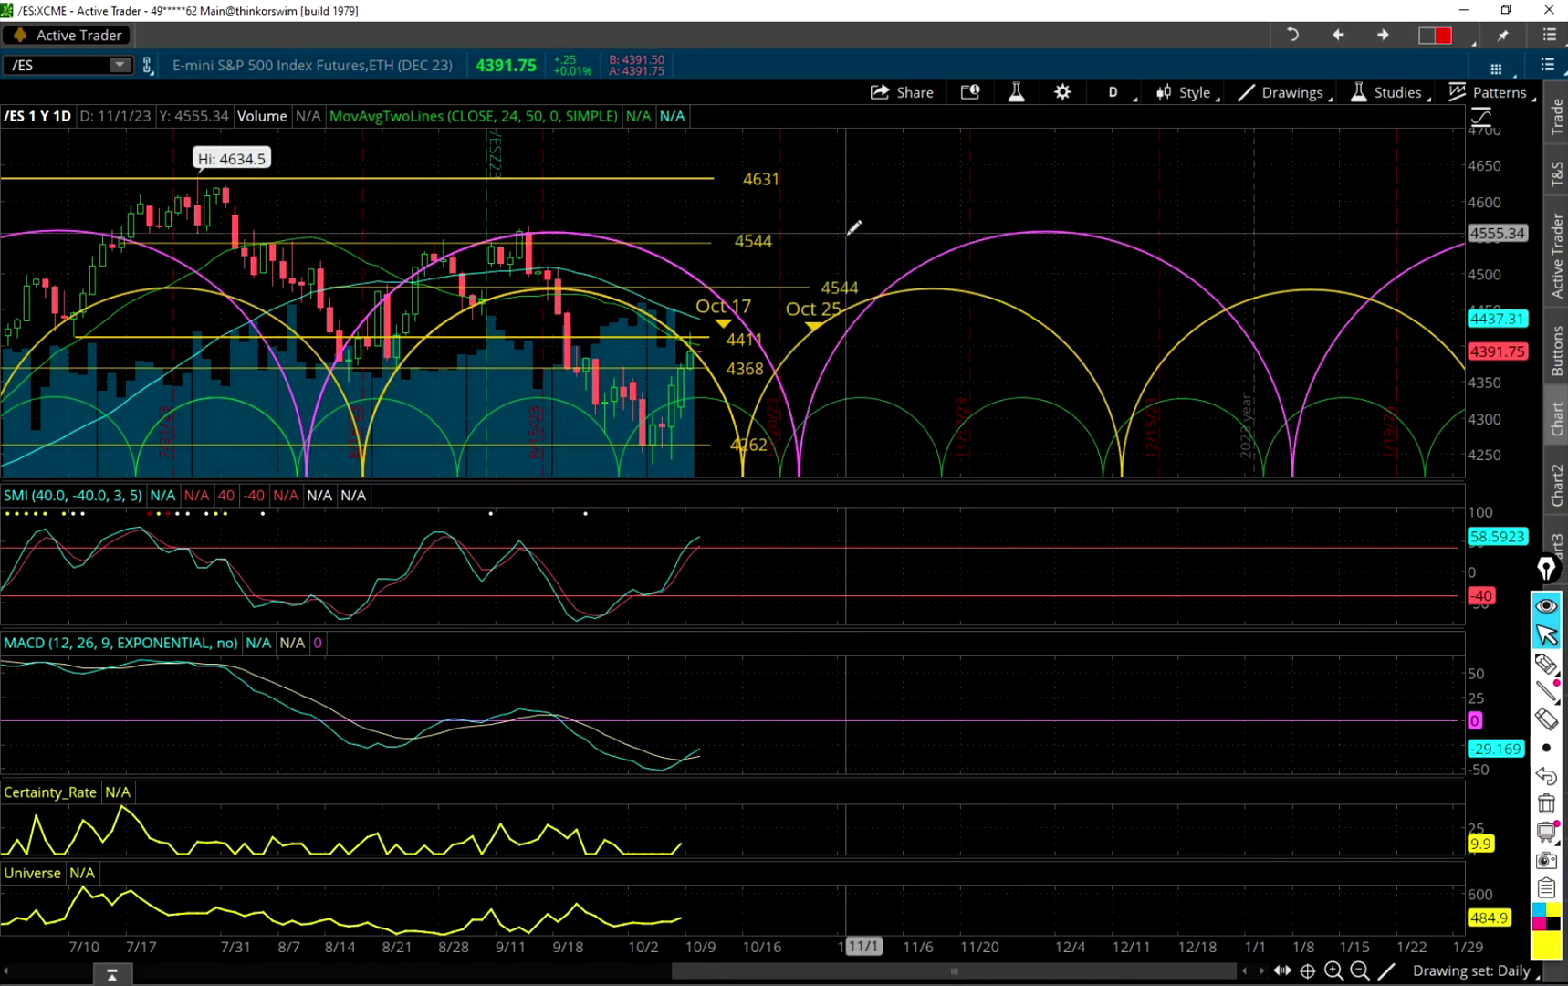
Change the text of the copied price label to 4480.
right_click(843, 289)
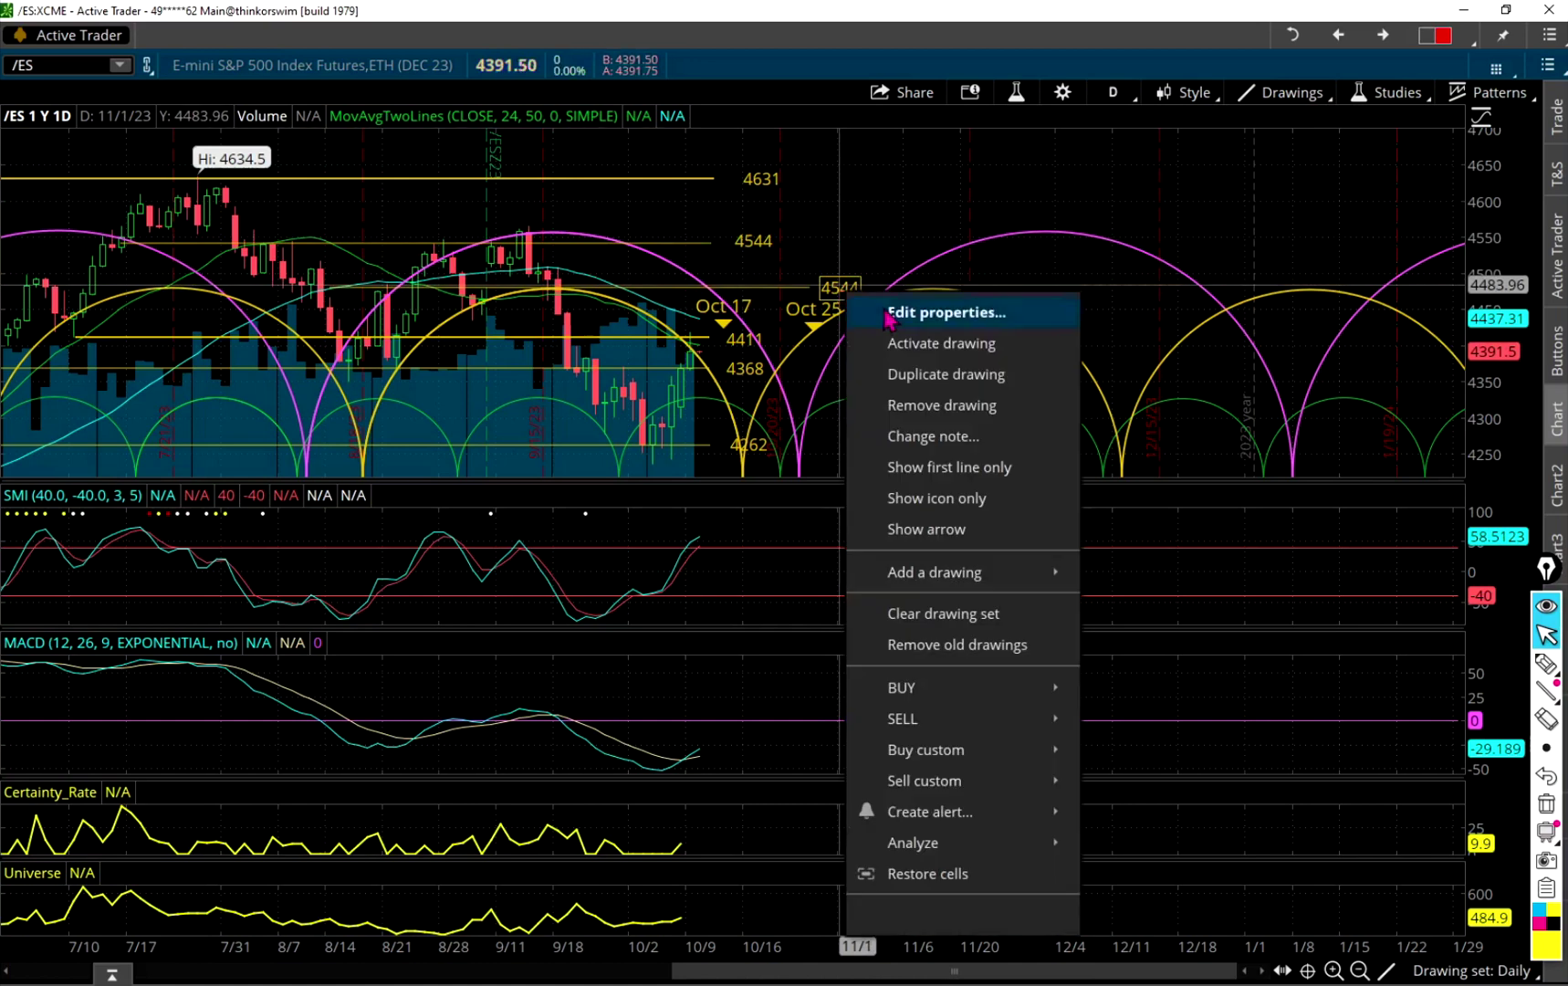
left_click(930, 315)
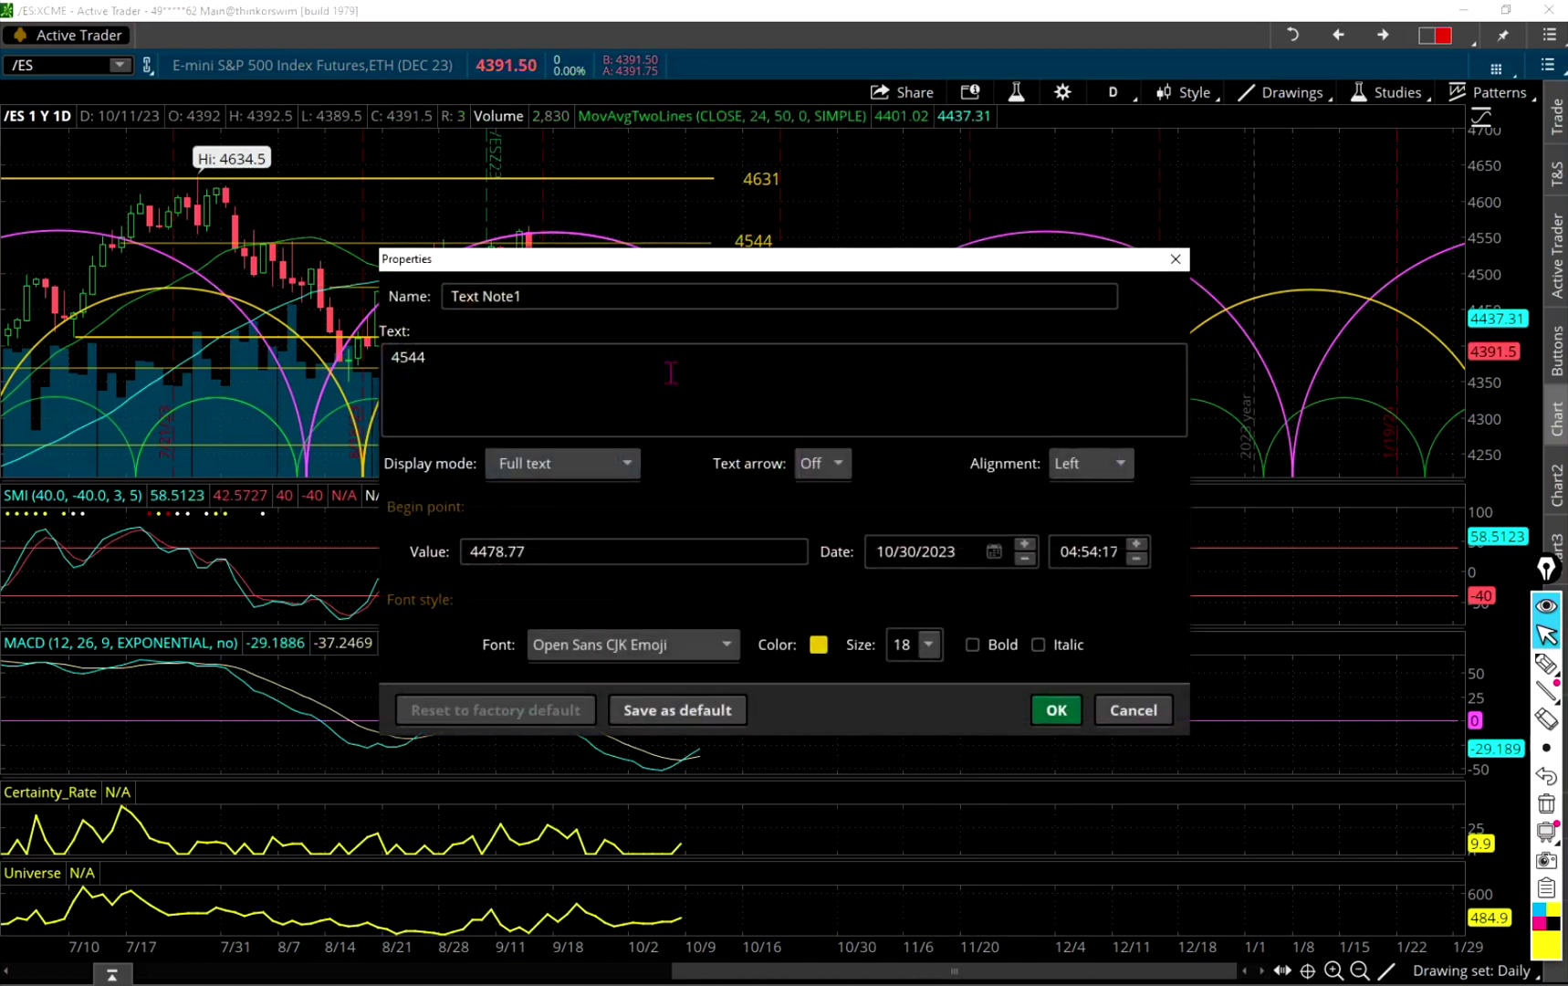
left_click(562, 354)
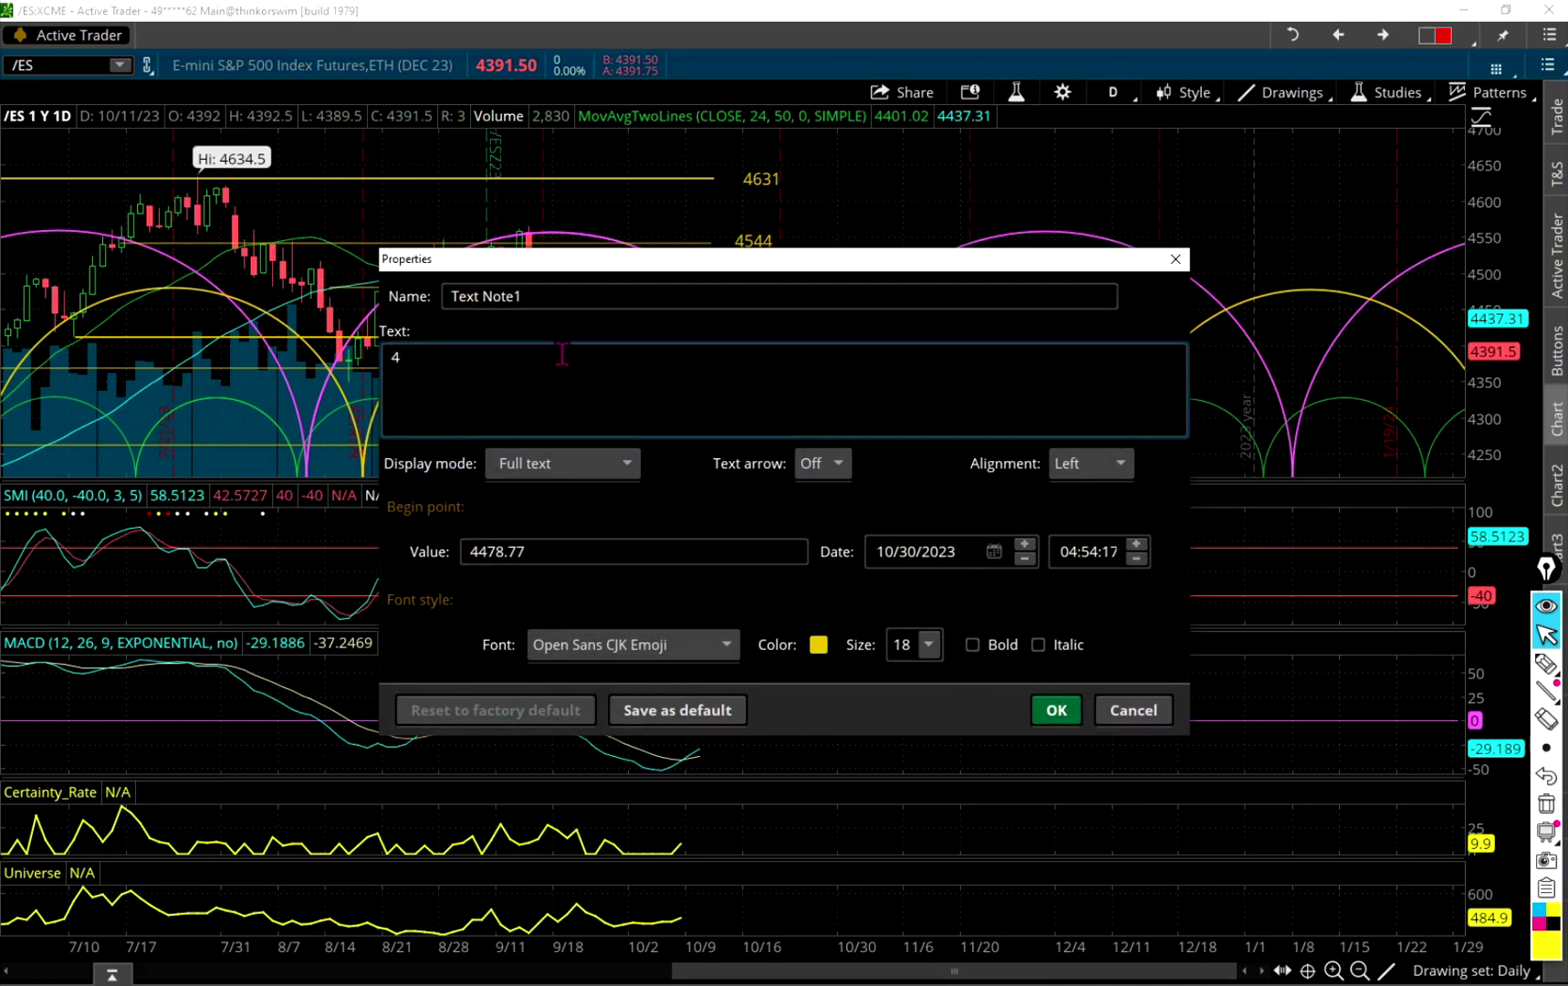
left_click(1056, 710)
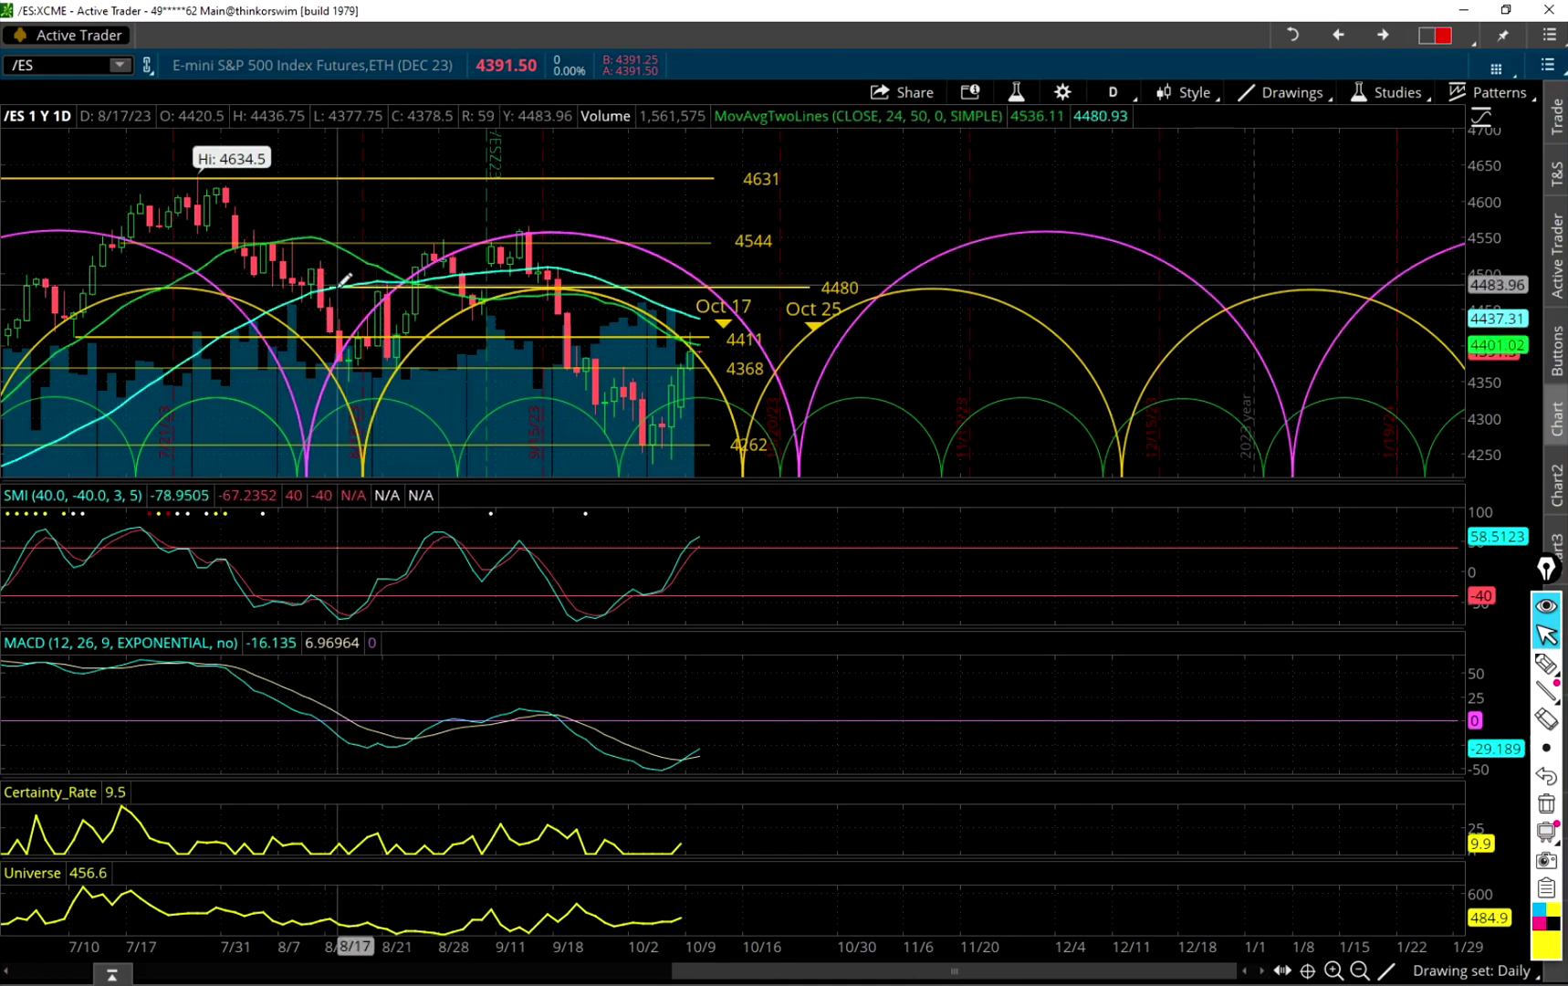
Circle the moving average values, the SMI indicator's name and the latest end of its lines with the annotation pen.
mouse_move(782, 280)
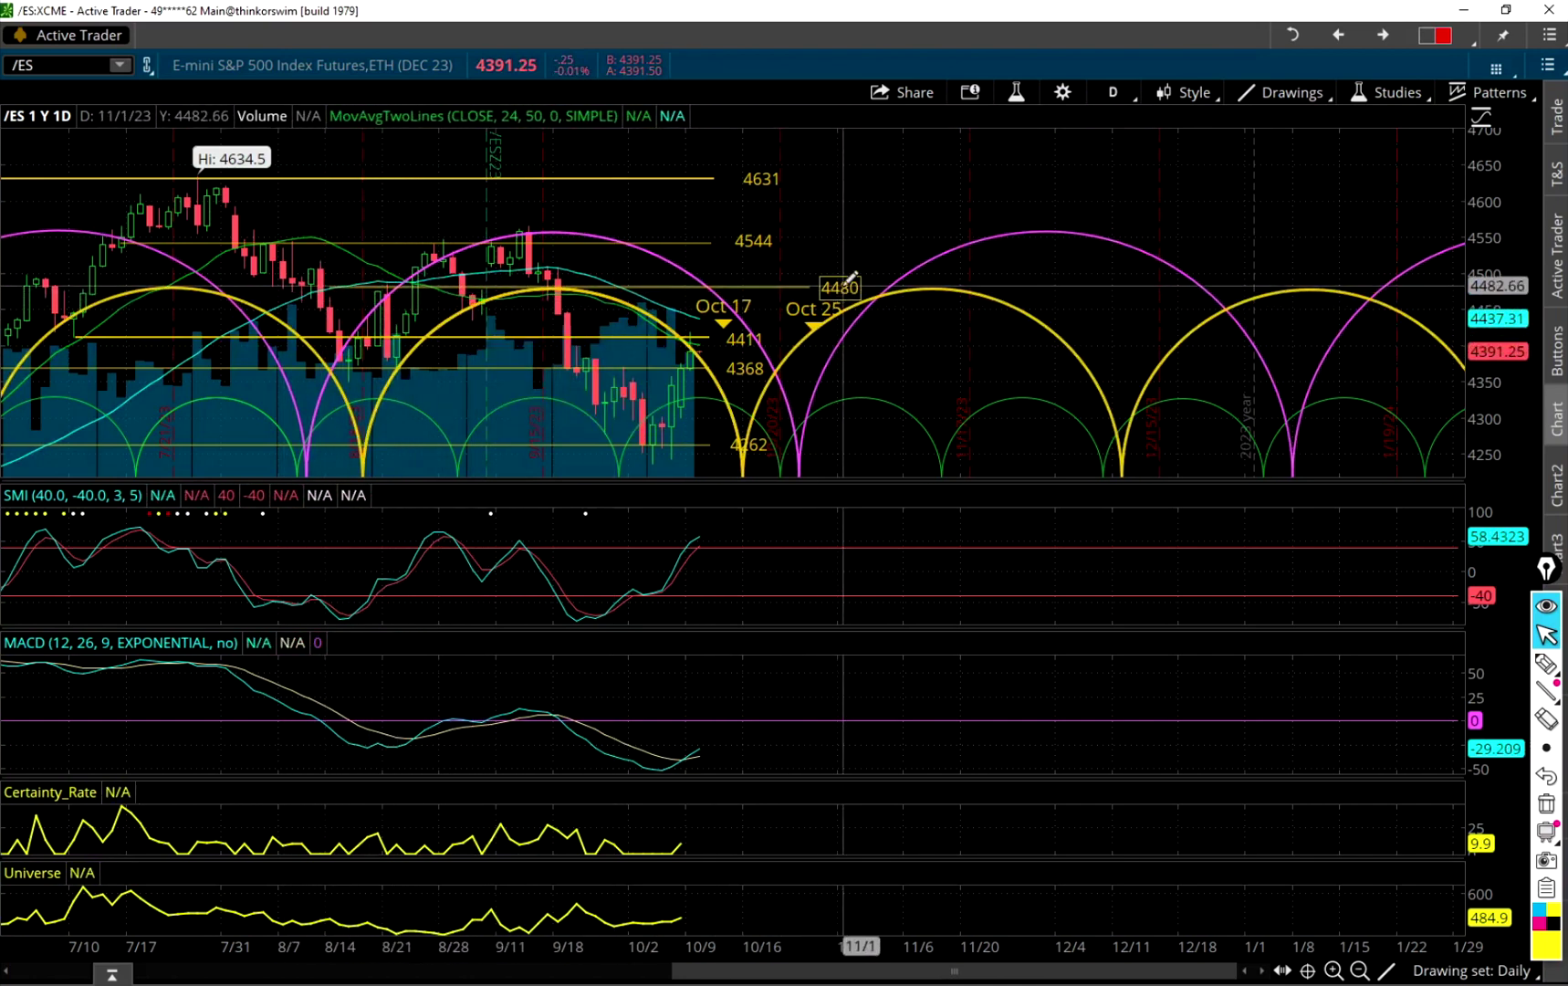
mouse_move(851, 280)
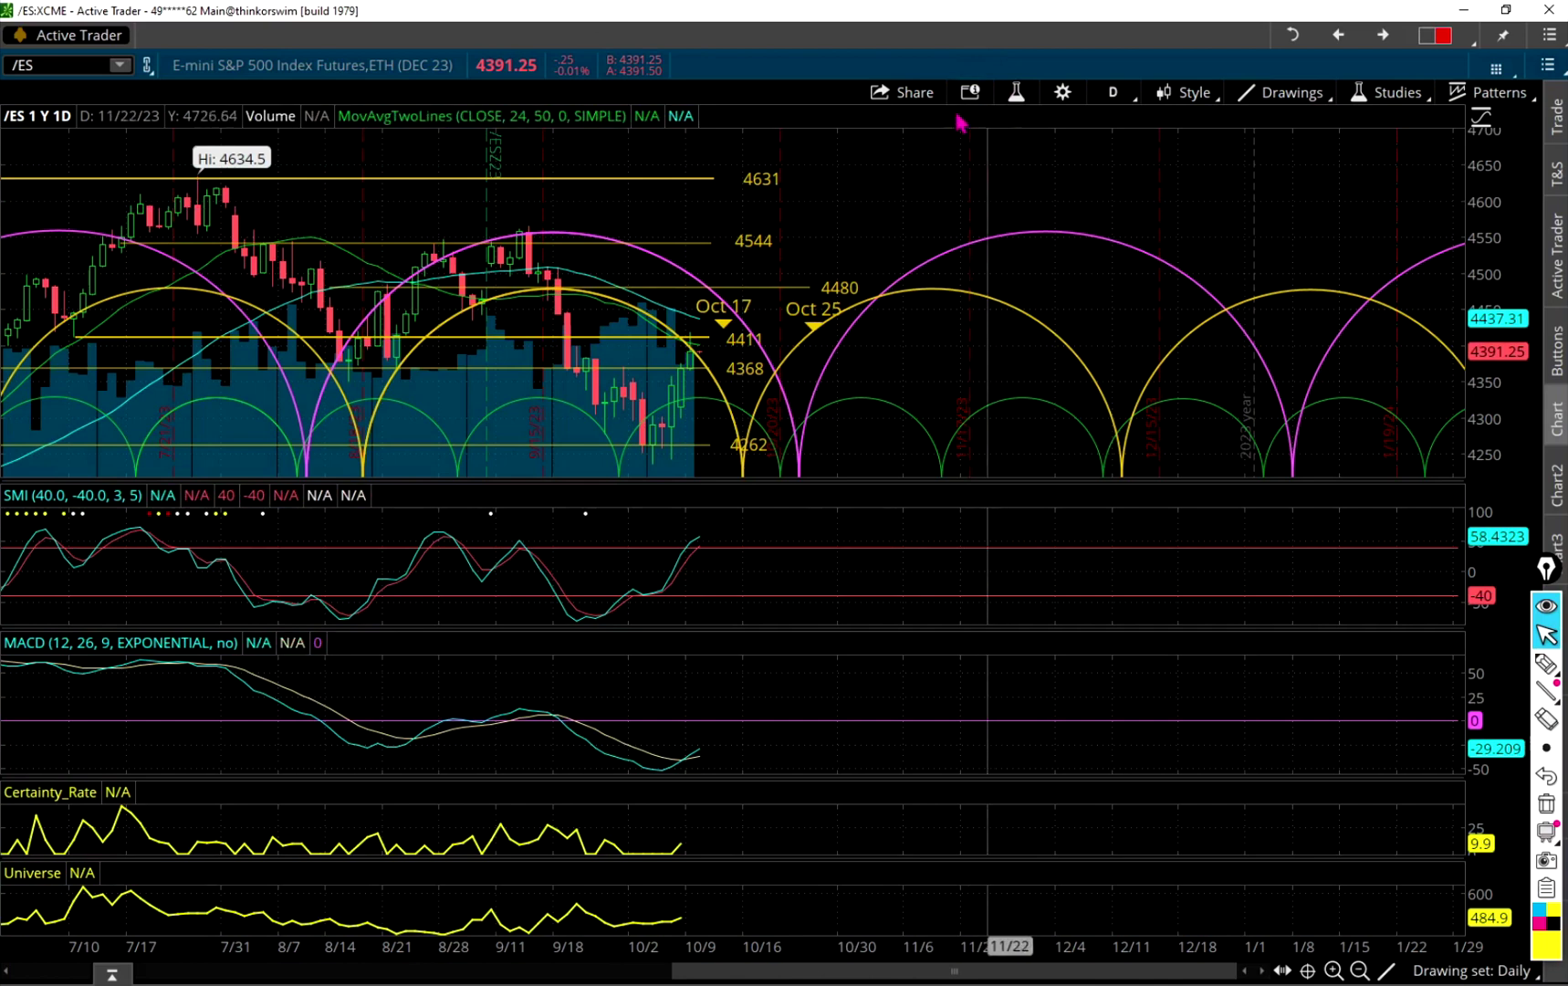
left_click(1546, 664)
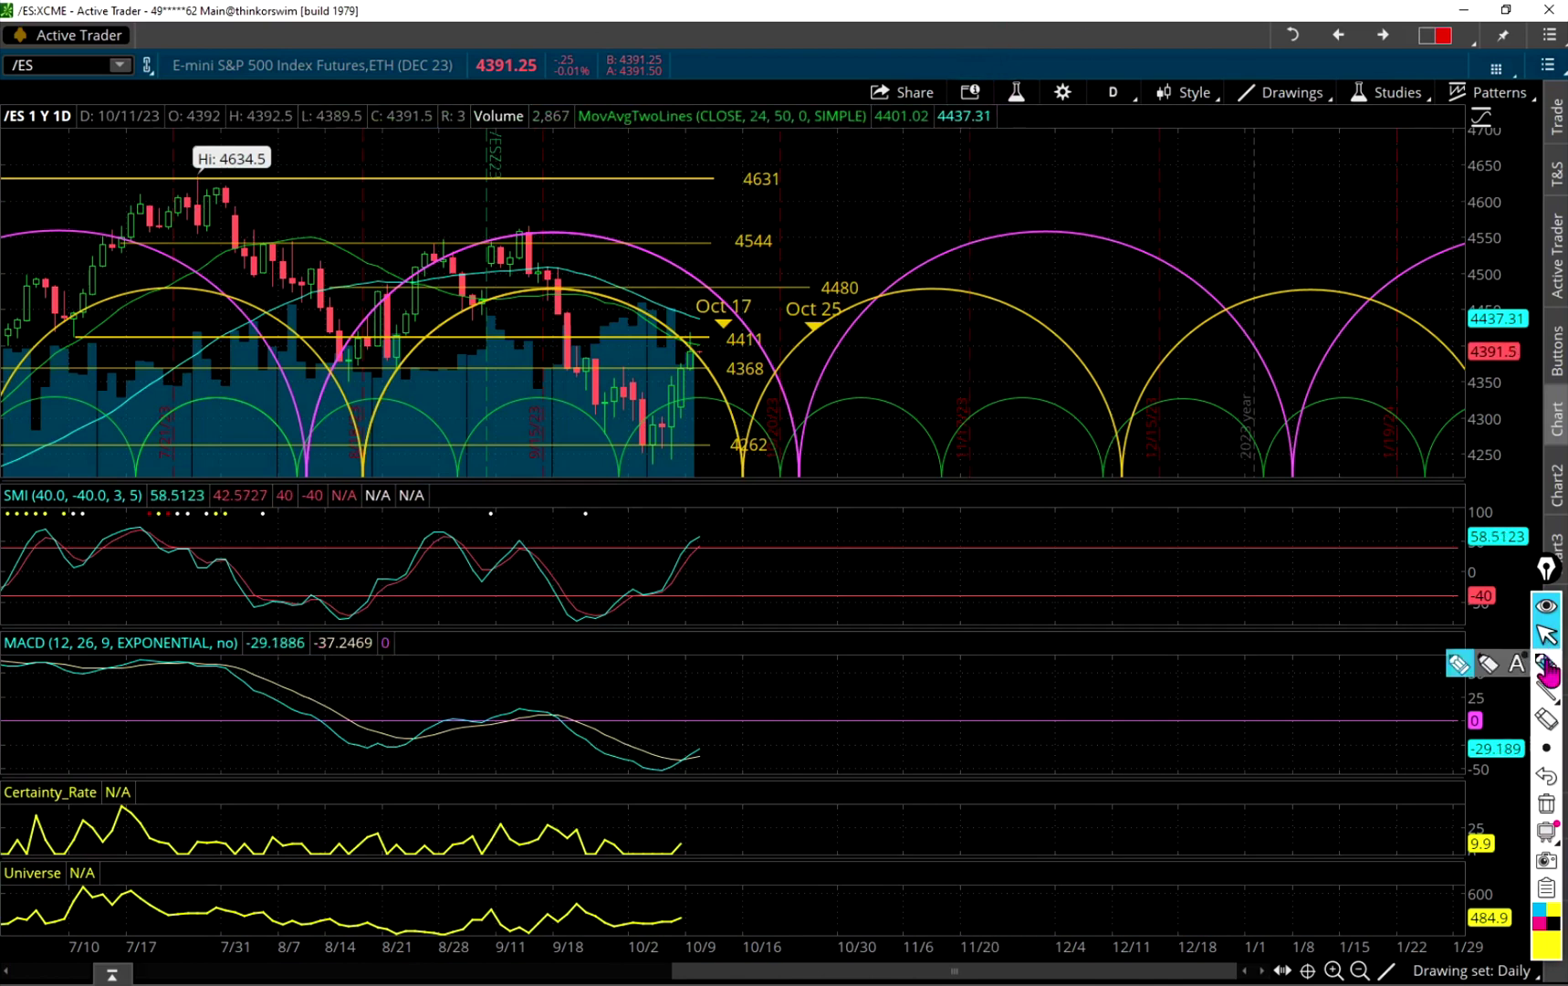
mouse_move(1018, 146)
left_mouse_down()
mouse_move(995, 74)
mouse_move(893, 116)
mouse_move(968, 171)
left_mouse_up()
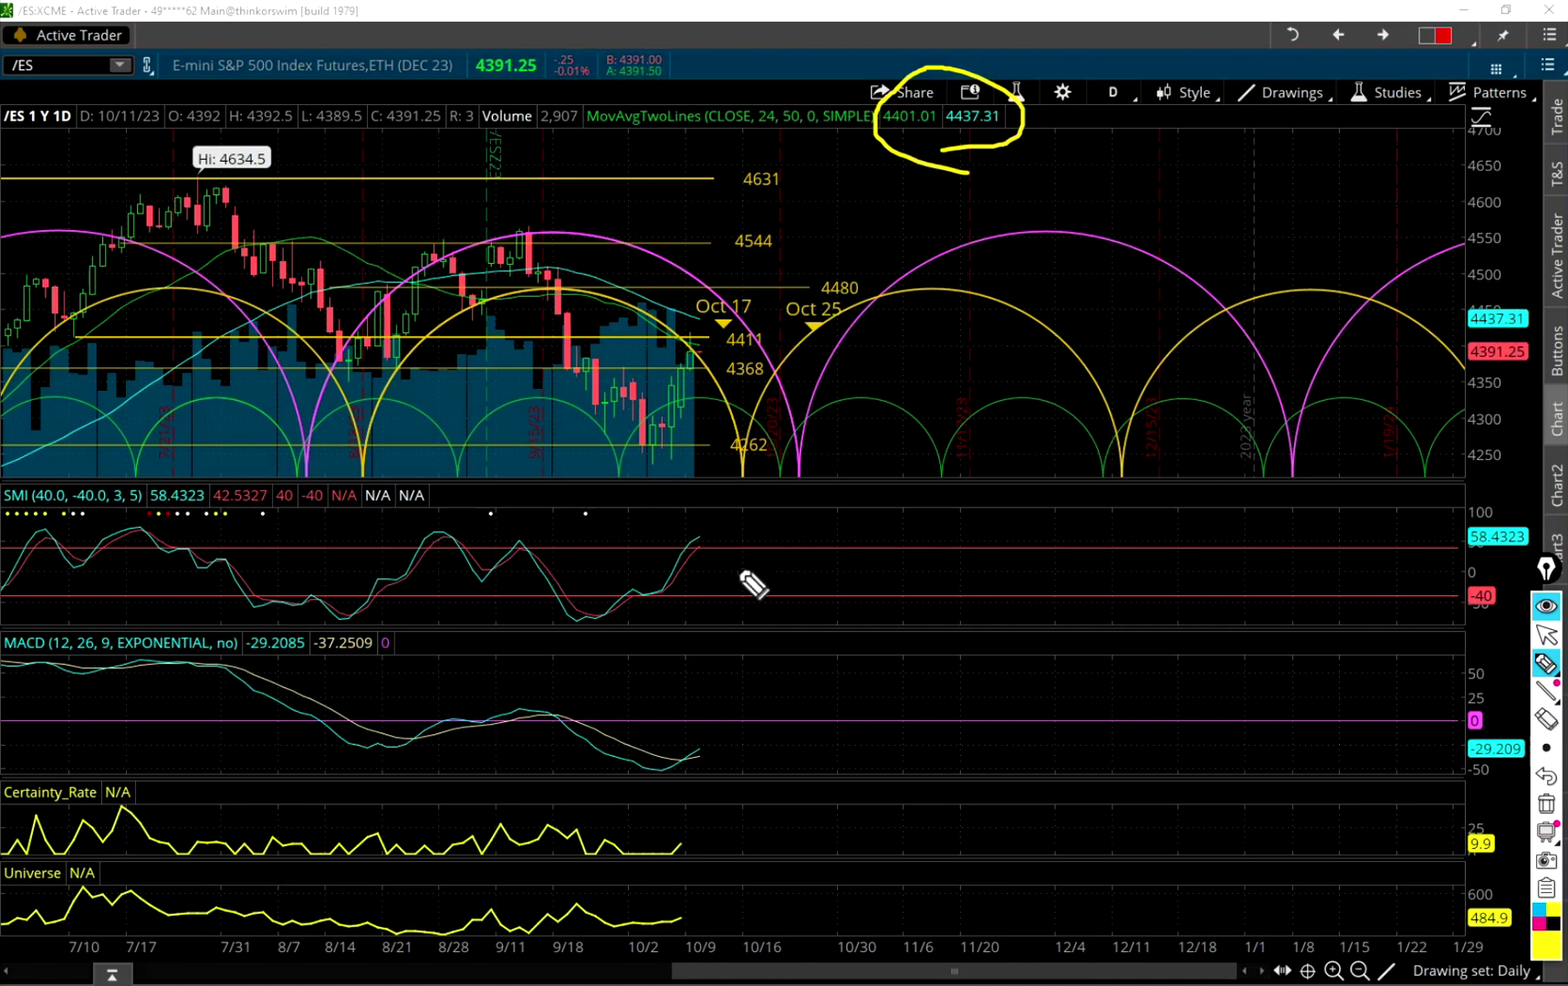
mouse_move(8, 519)
left_mouse_down()
mouse_move(45, 513)
mouse_move(41, 479)
mouse_move(7, 484)
mouse_move(6, 533)
left_mouse_up()
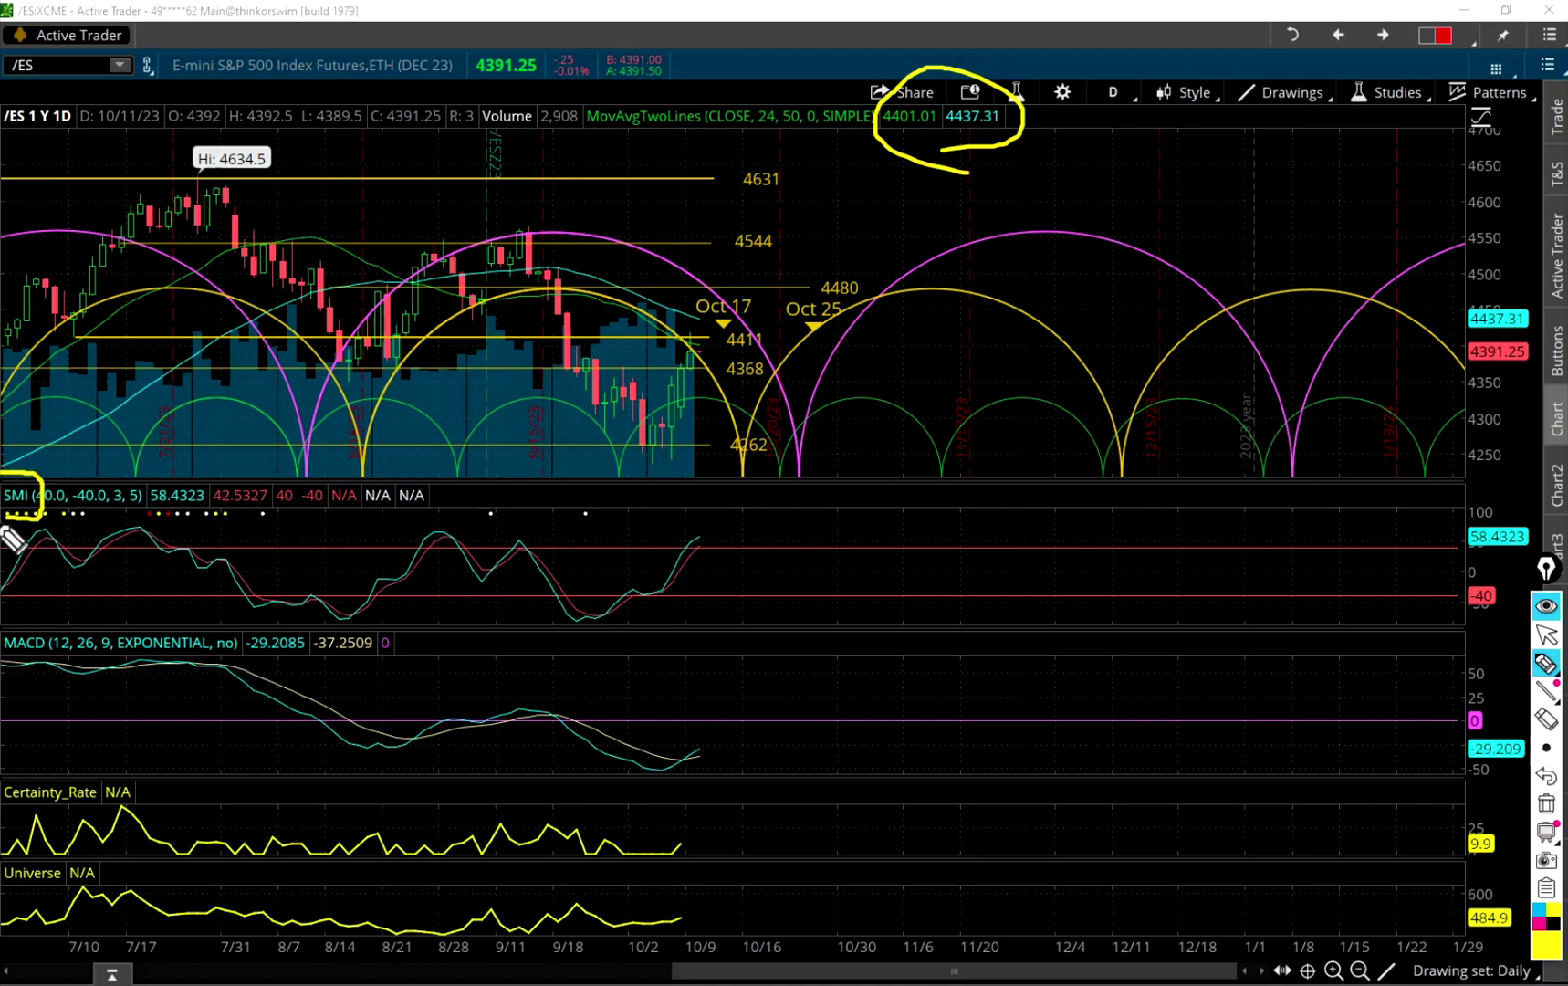
mouse_move(697, 566)
left_mouse_down()
mouse_move(731, 551)
mouse_move(686, 548)
mouse_move(754, 528)
left_mouse_up()
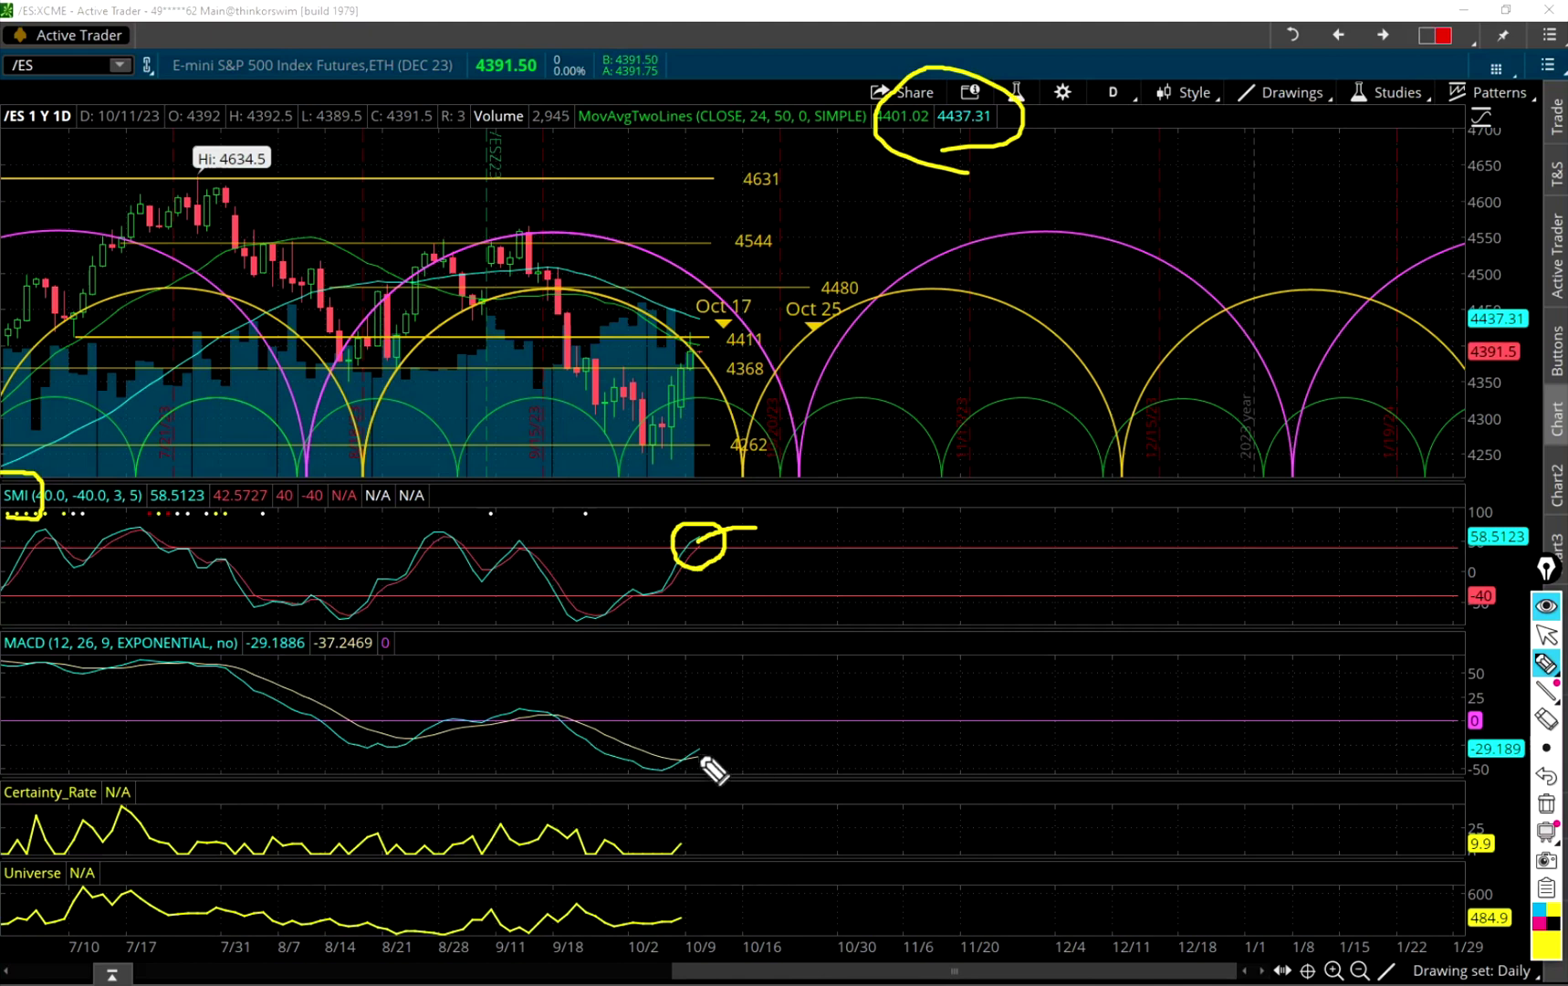
Circle the MACD name and the latest end of its lines with the pen, and sketch possible paths from there.
mouse_move(28, 689)
left_mouse_down()
mouse_move(105, 641)
mouse_move(23, 694)
left_mouse_up()
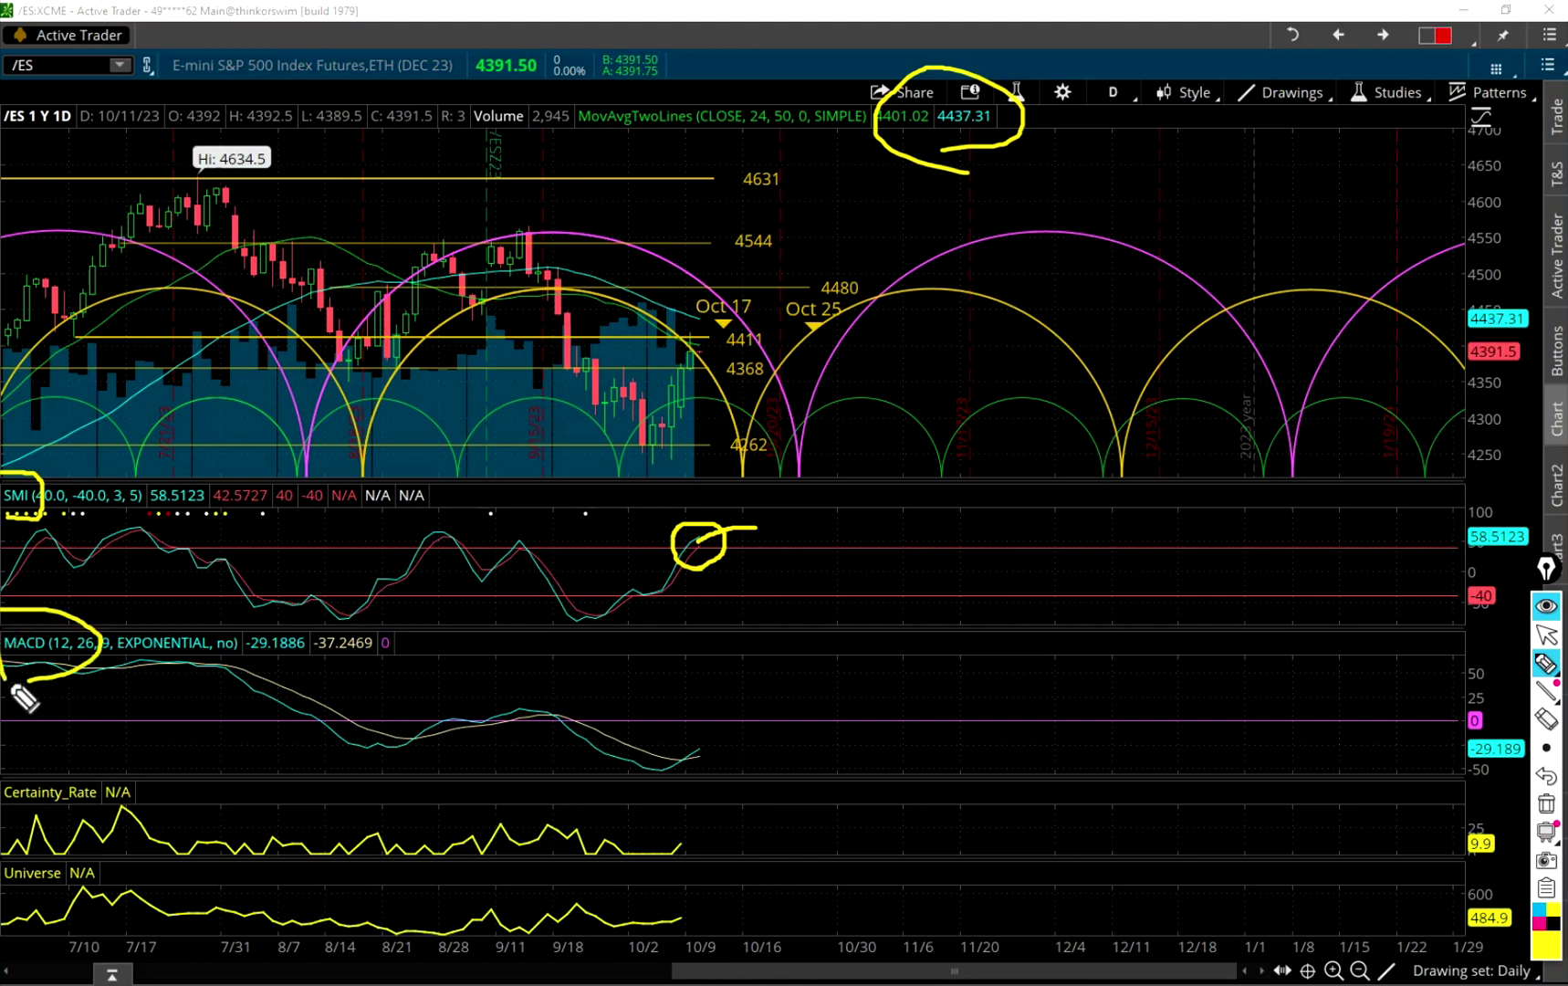
mouse_move(733, 756)
left_mouse_down()
mouse_move(687, 774)
mouse_move(728, 767)
mouse_move(721, 741)
left_mouse_up()
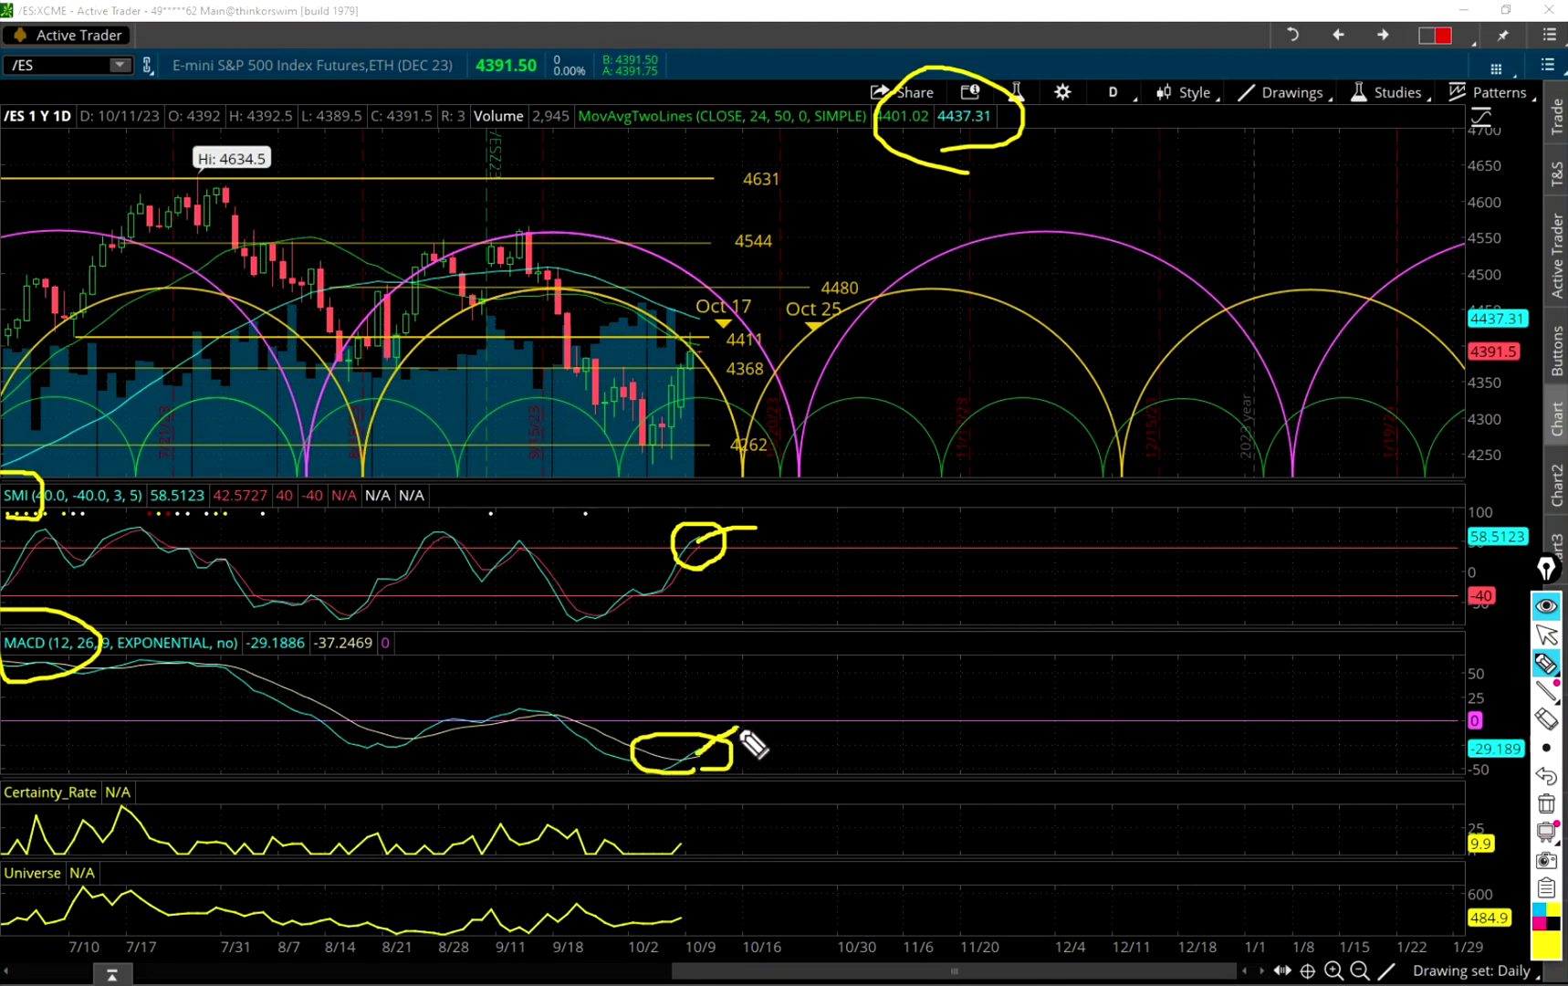
mouse_move(765, 726)
left_mouse_down()
mouse_move(831, 759)
mouse_move(760, 727)
mouse_move(778, 721)
left_mouse_up()
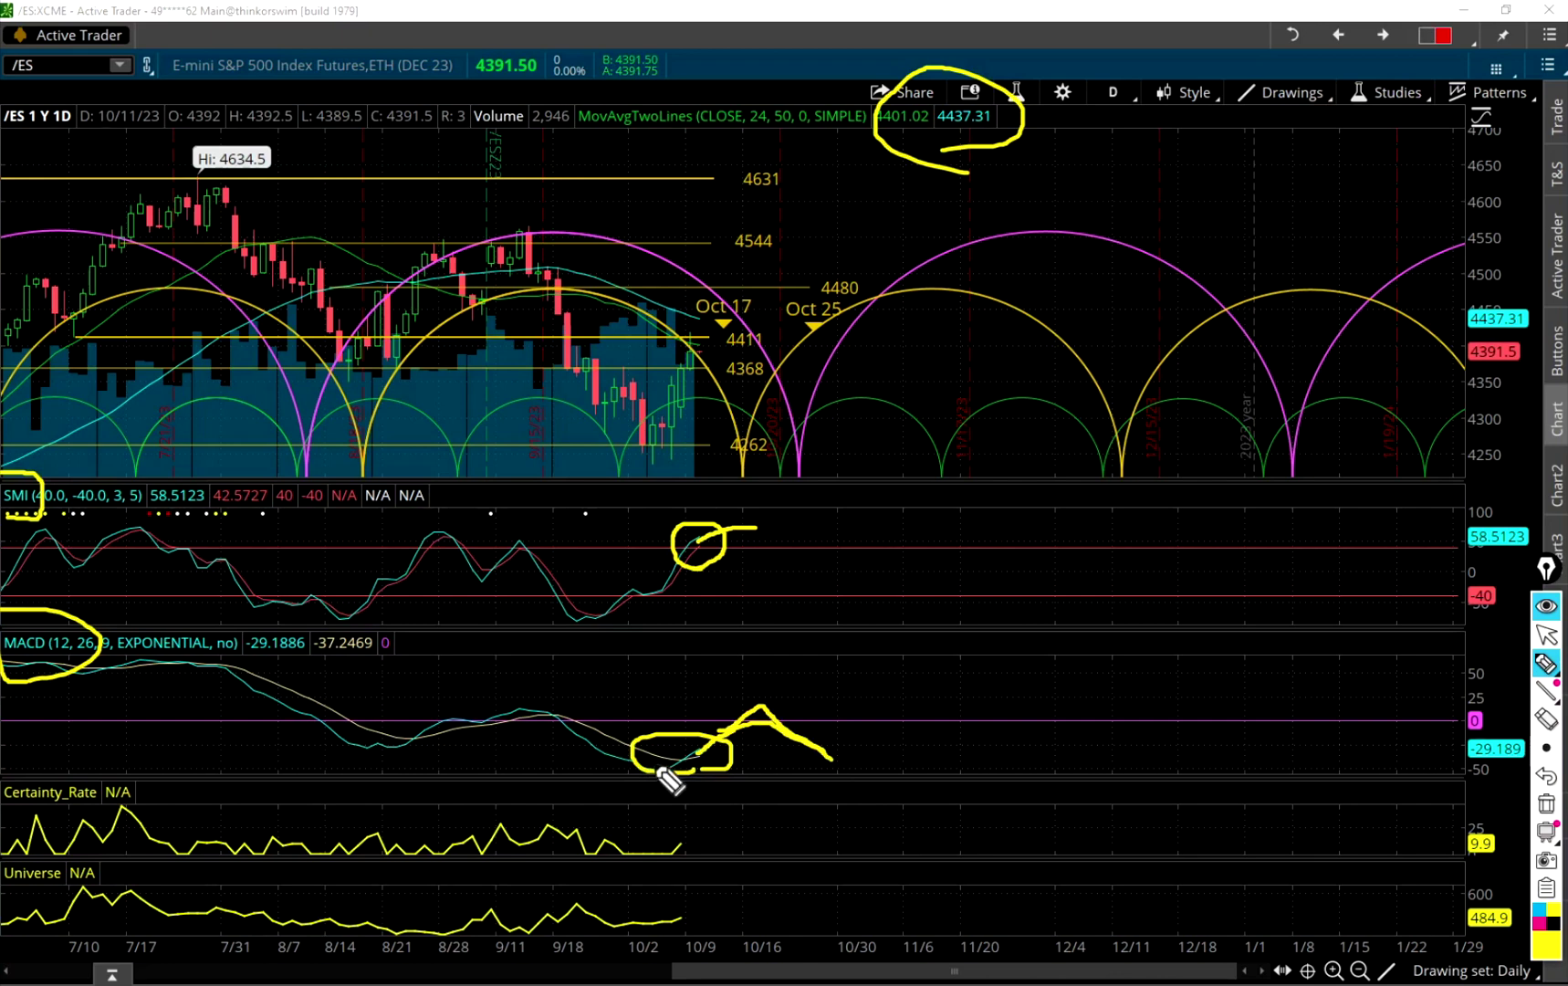
mouse_move(659, 770)
left_mouse_down()
mouse_move(707, 748)
mouse_move(805, 636)
left_mouse_up()
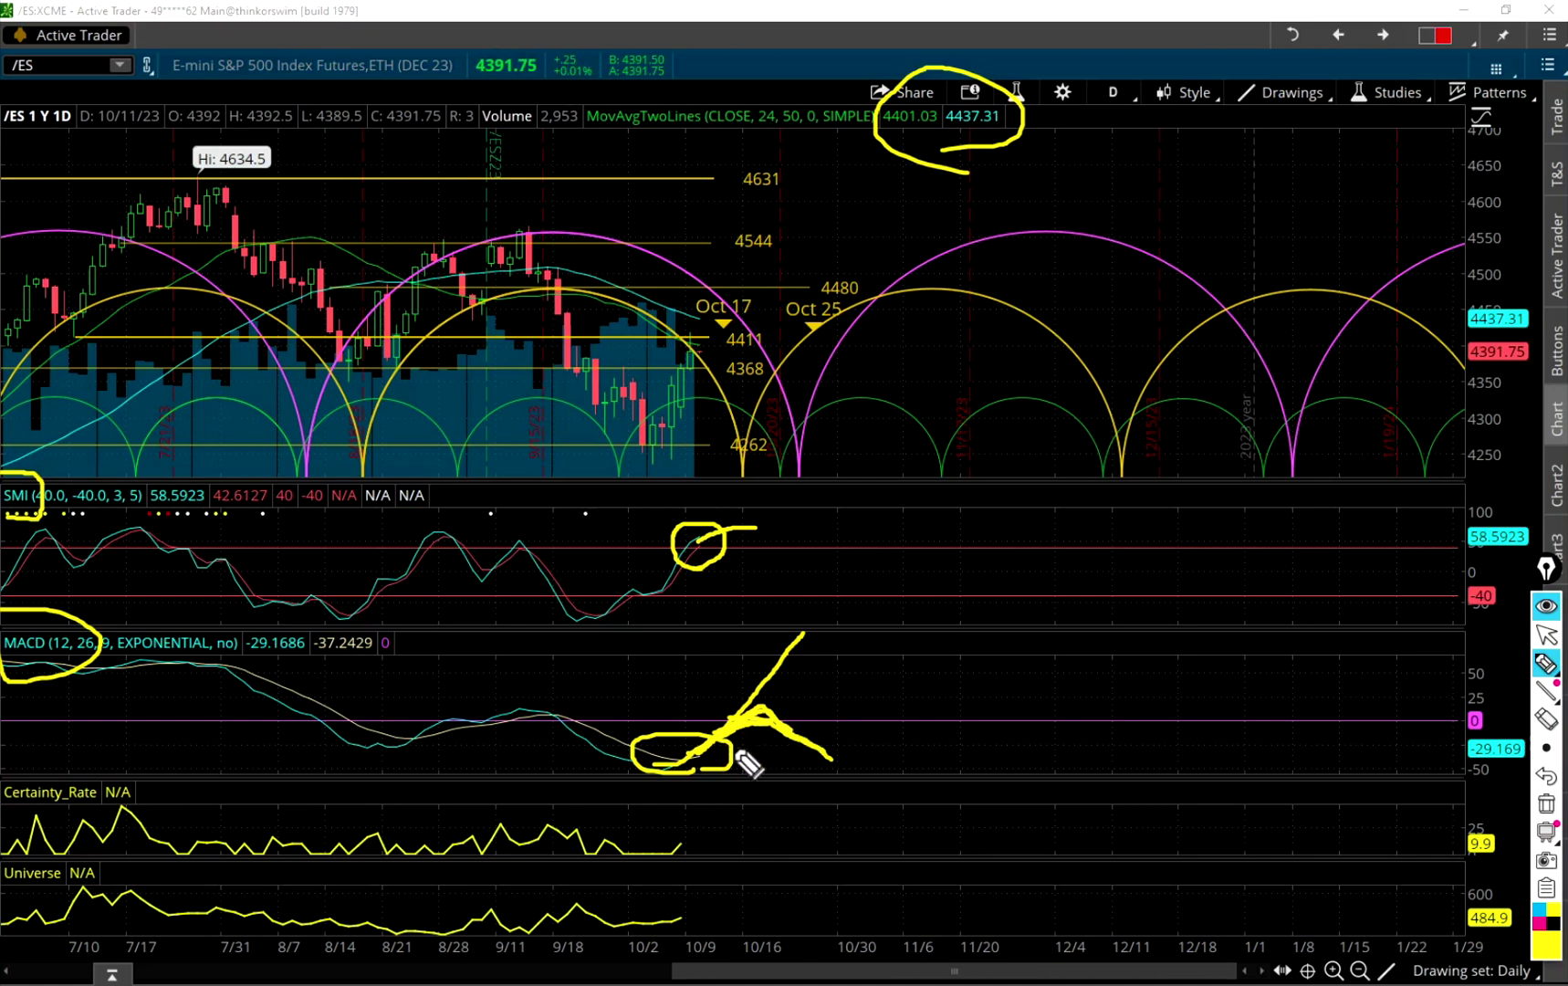
Clear the annotations, sketch MACD and SMI projections with MACD falling from the zero line, and mark the closes of recent candles.
key("ctrl+shift+c")
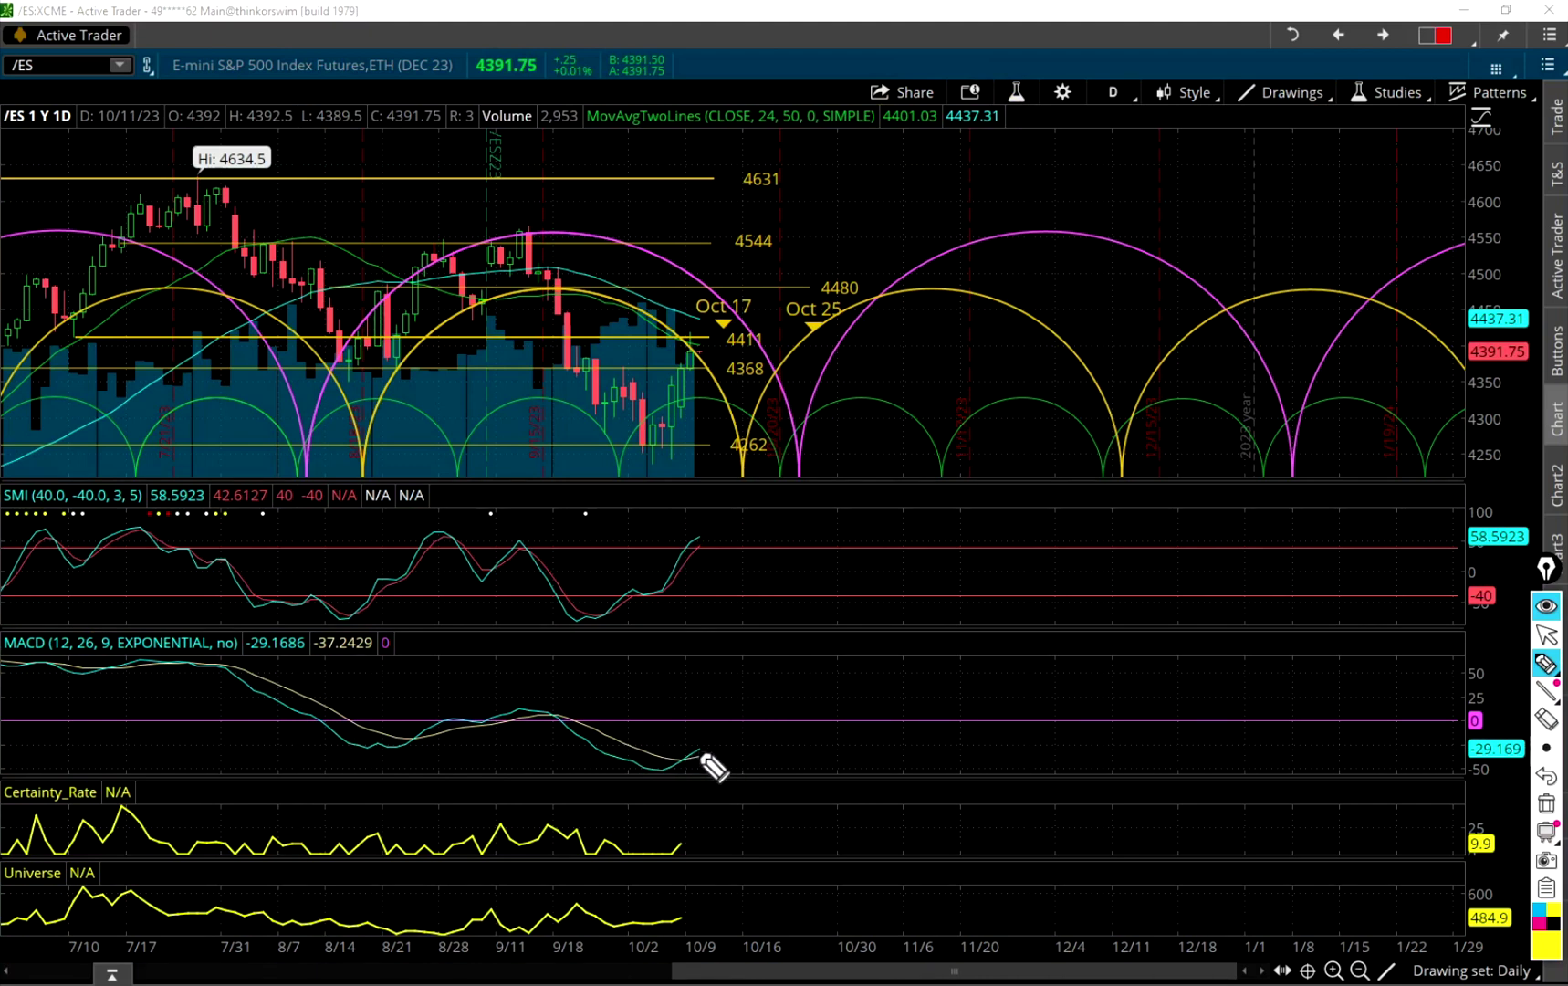
mouse_move(699, 753)
left_mouse_down()
mouse_move(777, 722)
mouse_move(826, 781)
mouse_move(926, 845)
left_mouse_up()
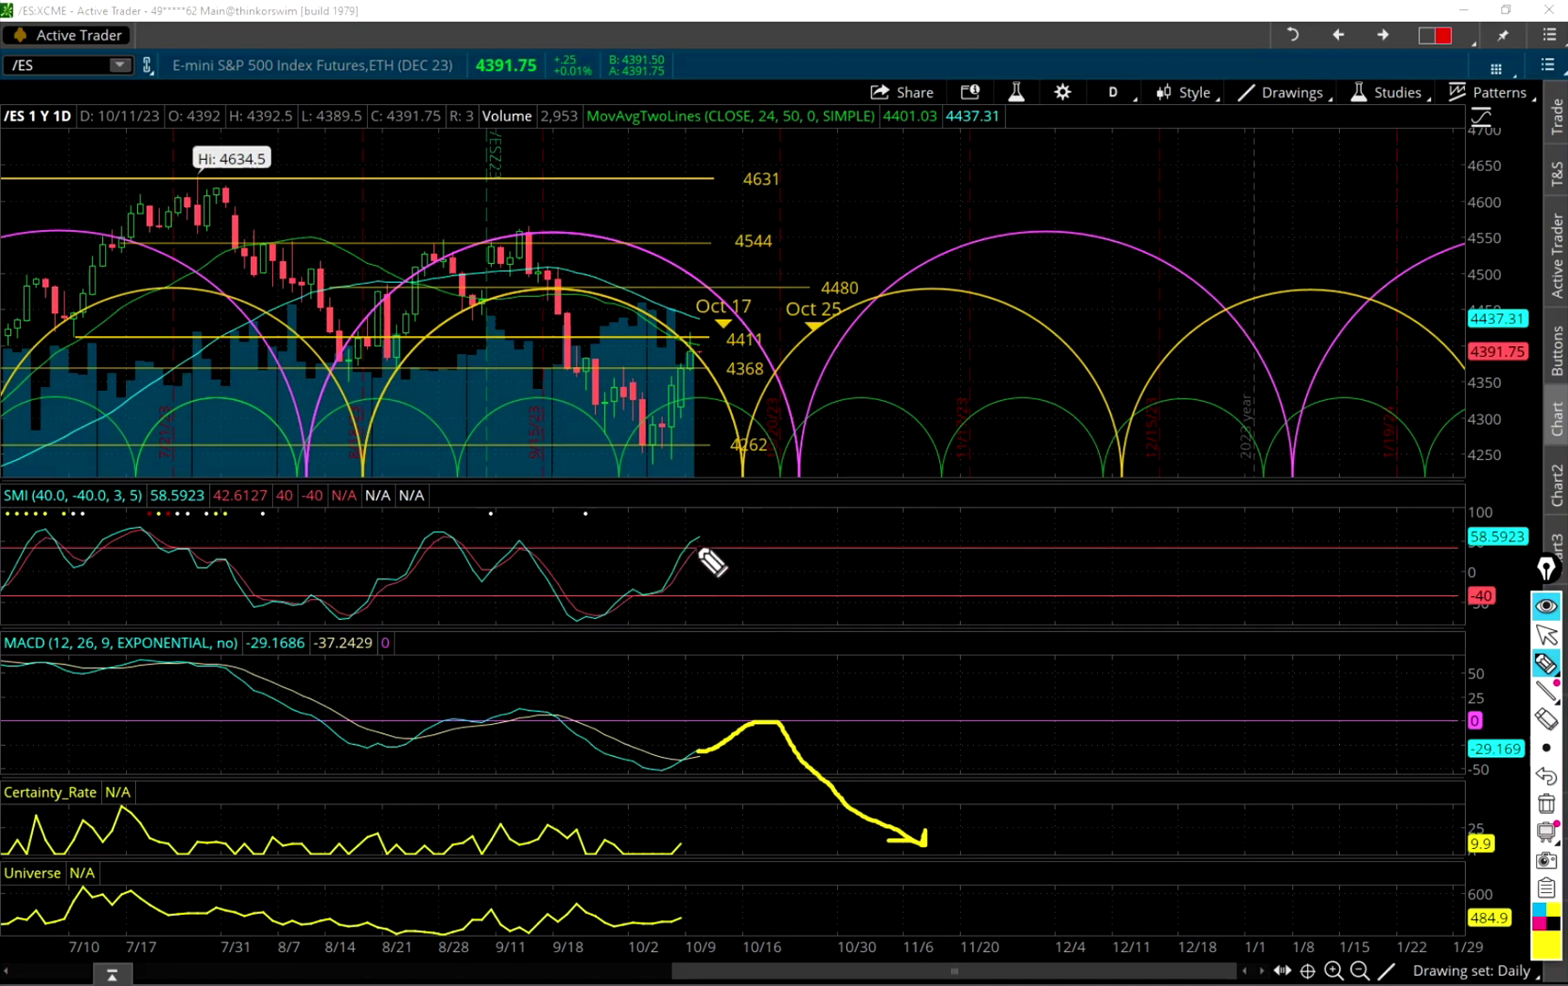
left_click_drag(698, 539, 761, 528)
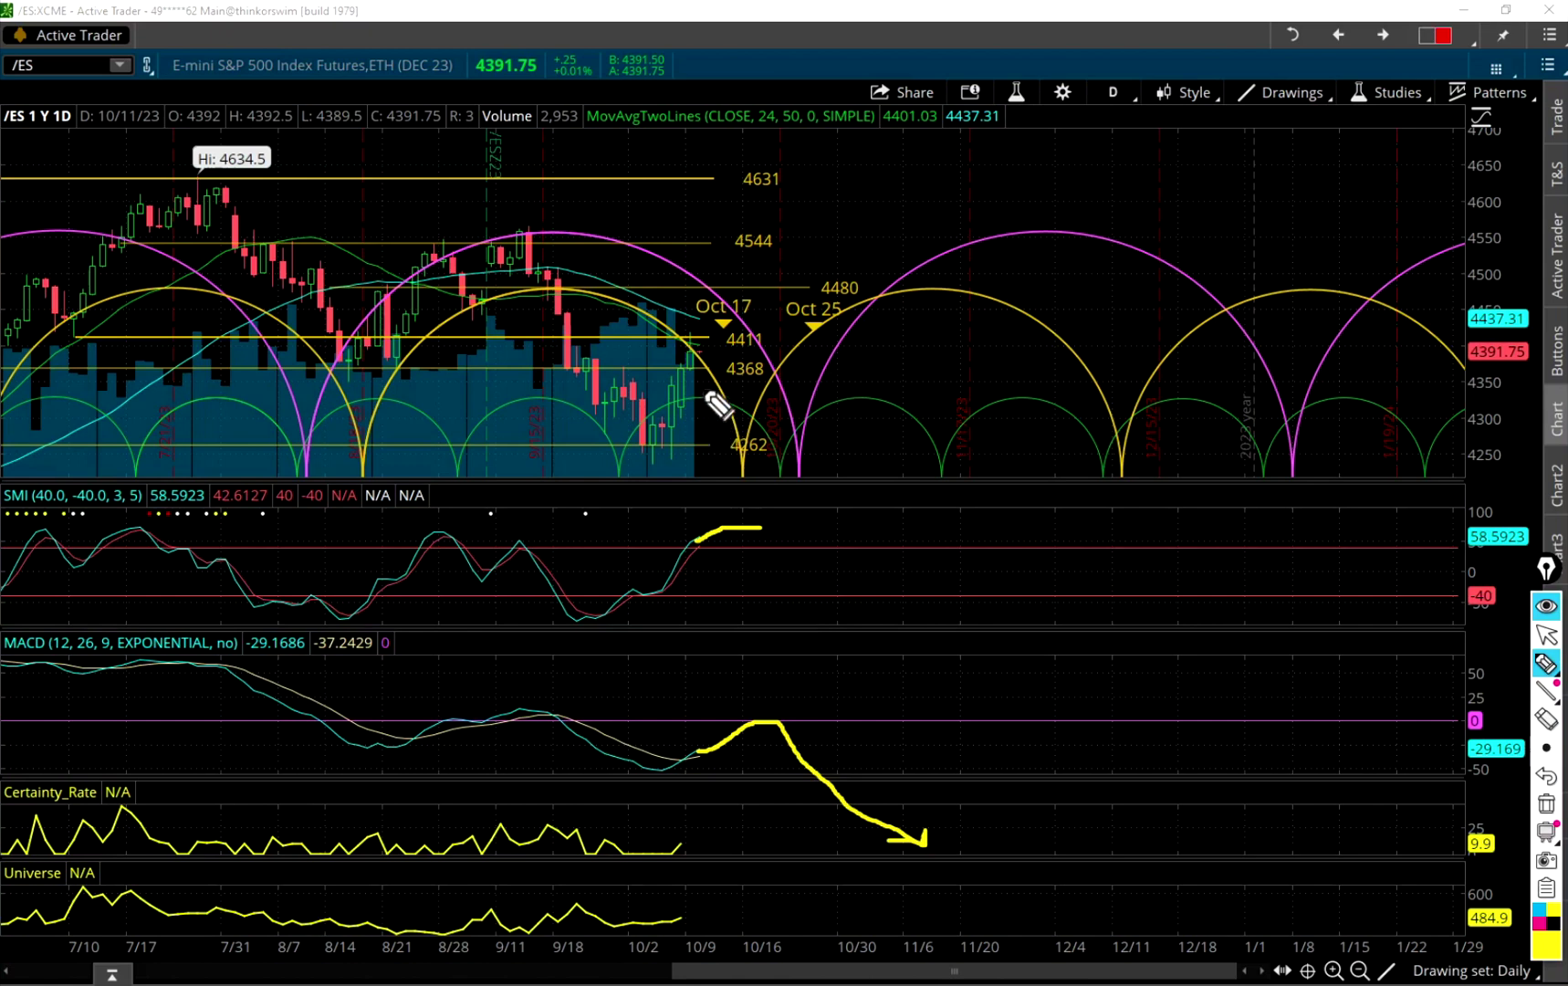
mouse_move(681, 393)
left_mouse_down()
mouse_move(704, 389)
mouse_move(707, 350)
left_mouse_up()
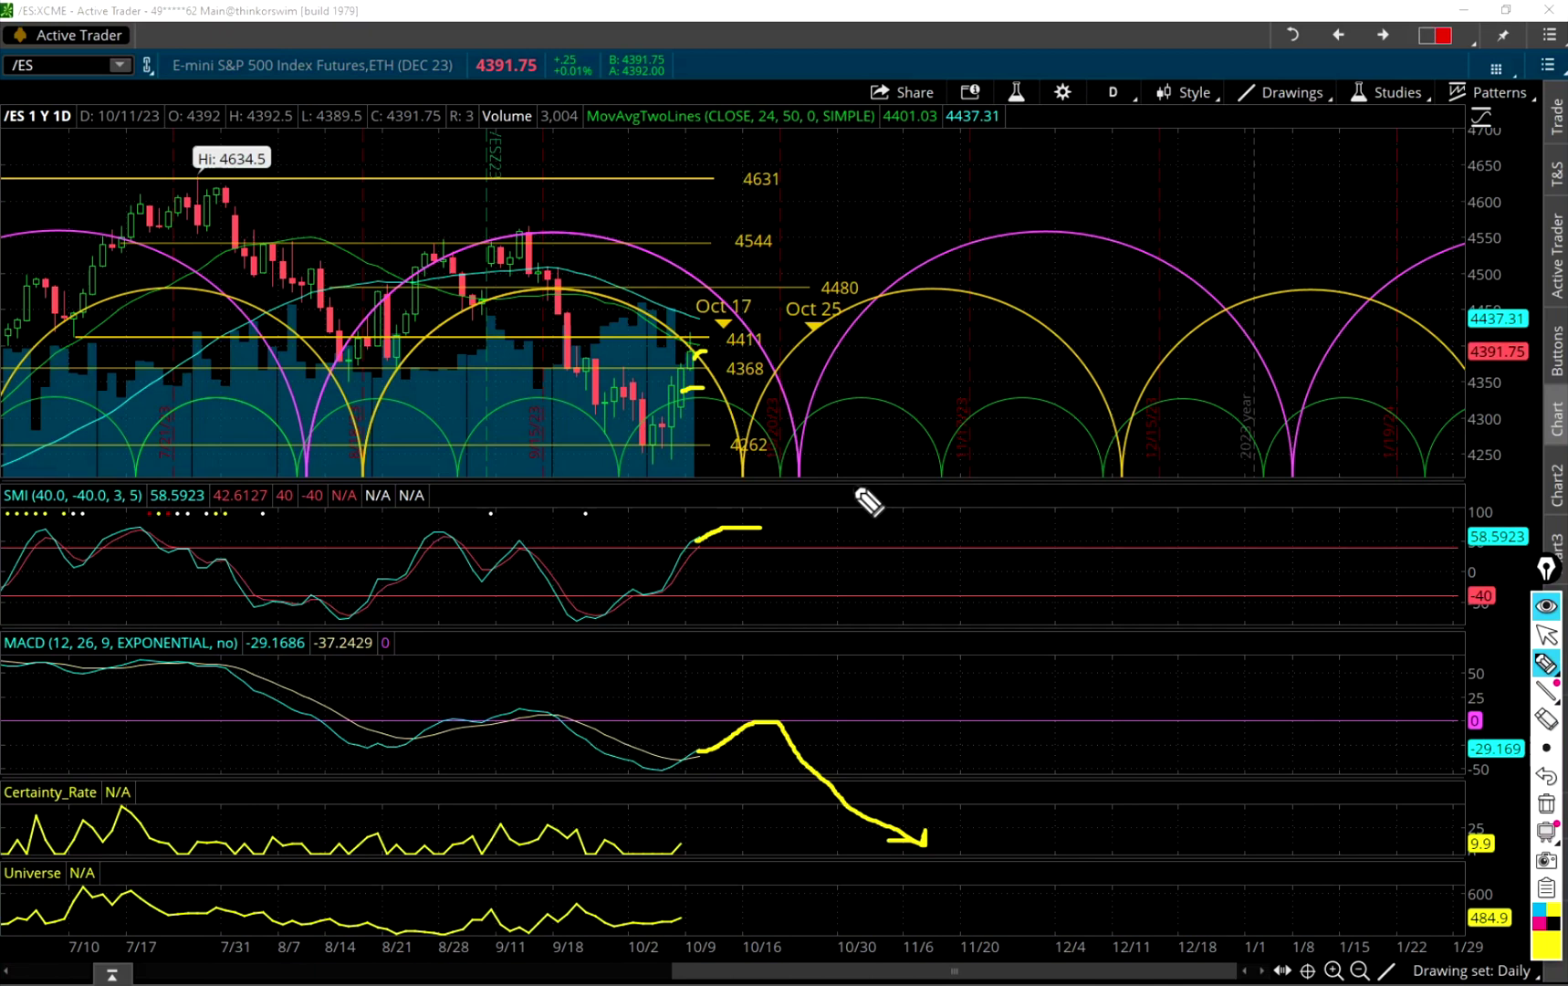
Clear the annotations, extend the SMI line with a short rising stroke, and leave the pen mode.
key("ctrl+shift+c")
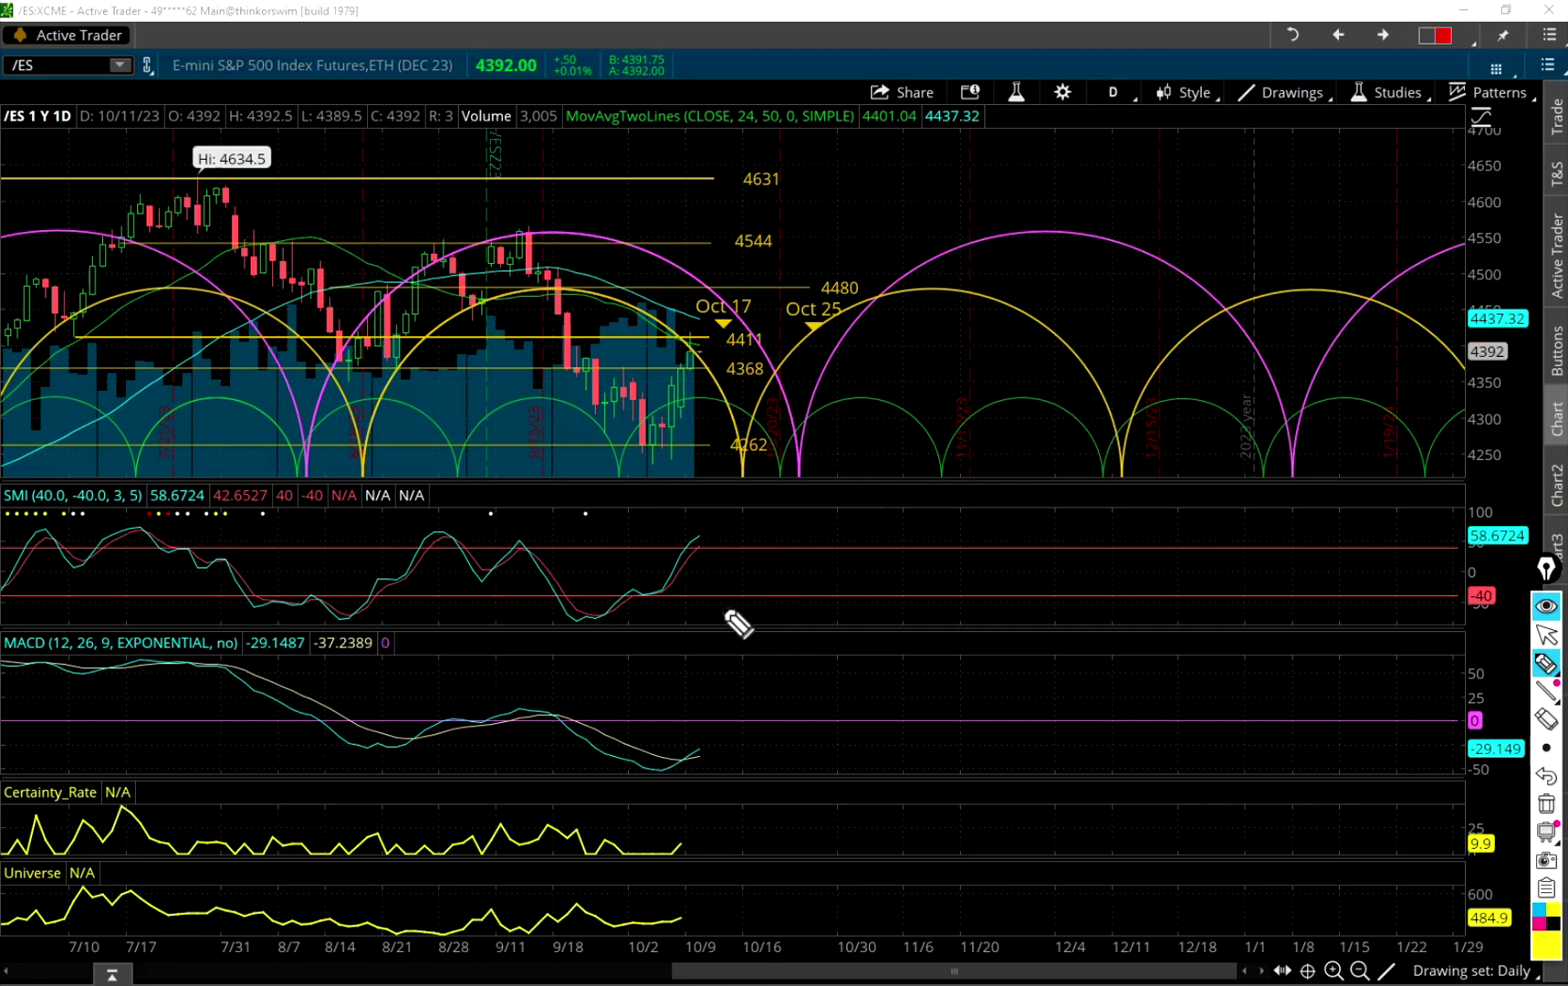
left_click_drag(703, 541, 732, 520)
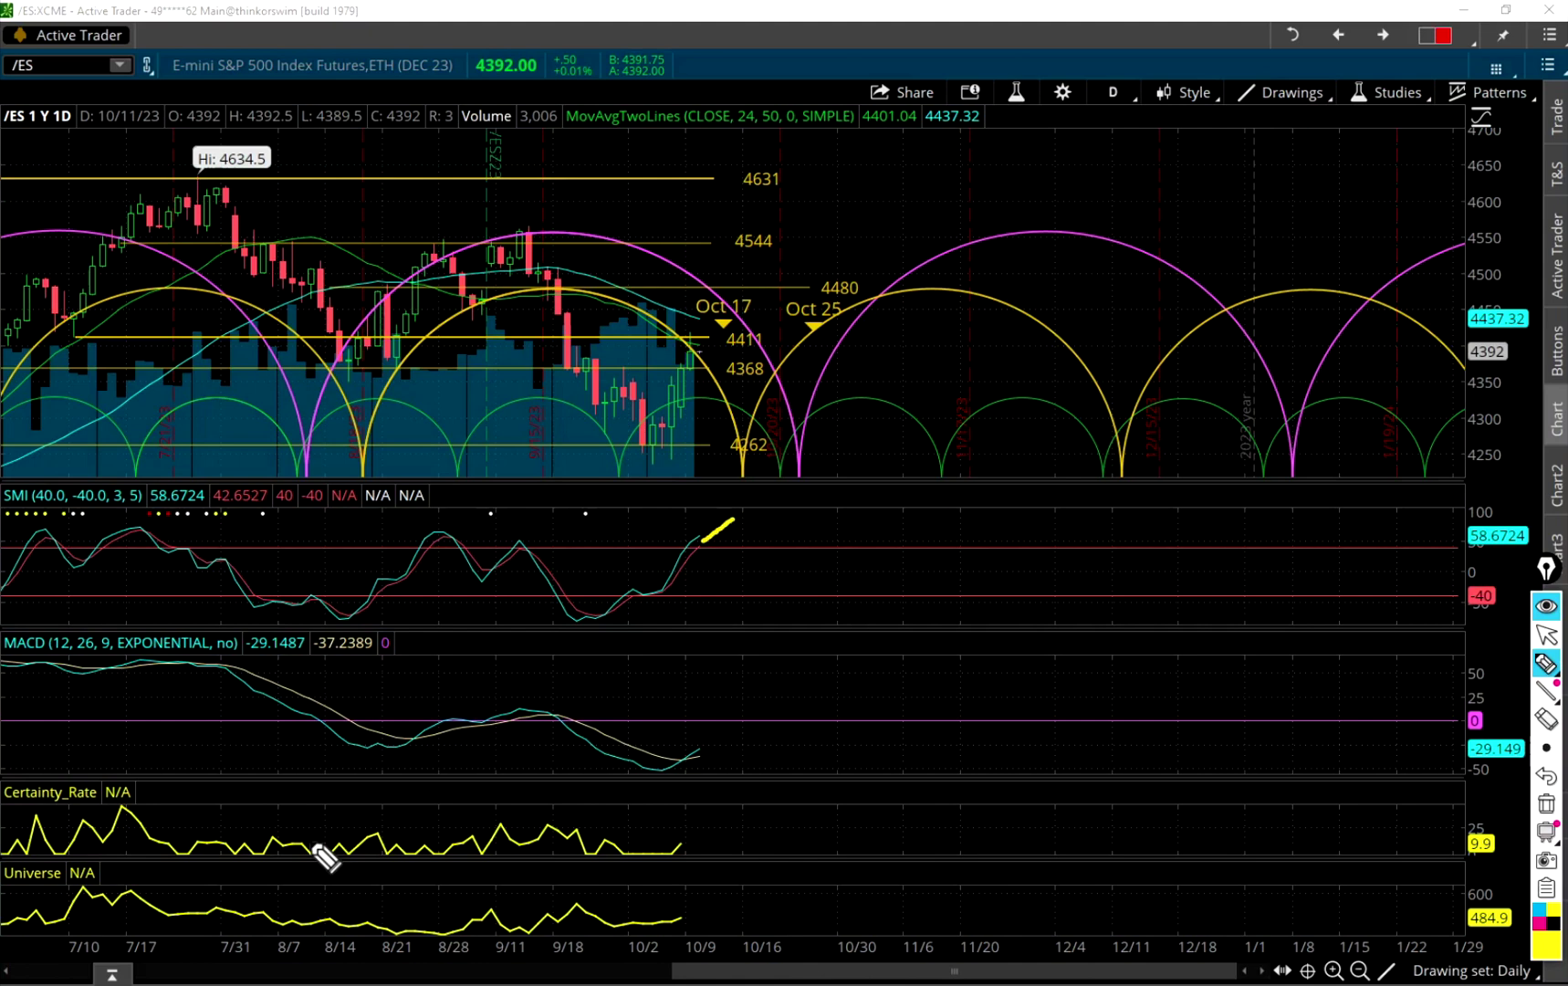
left_click(1546, 633)
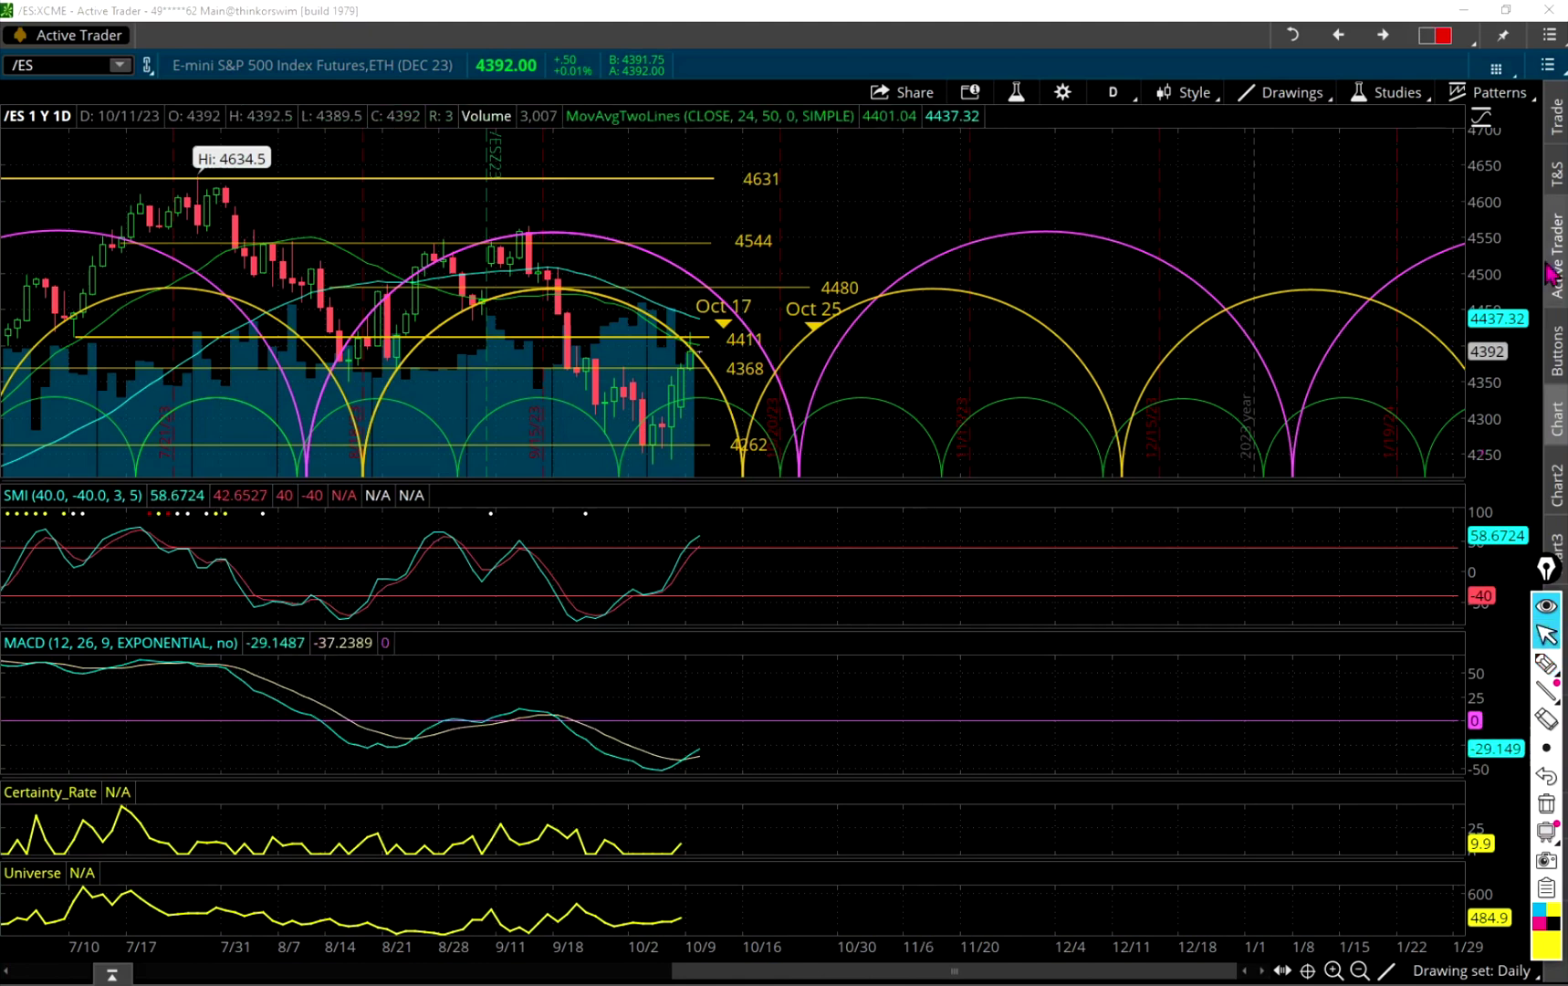
Switch the chart to the 3-year weekly timeframe and load the Weekly drawing set.
left_click(1113, 99)
left_click(1017, 428)
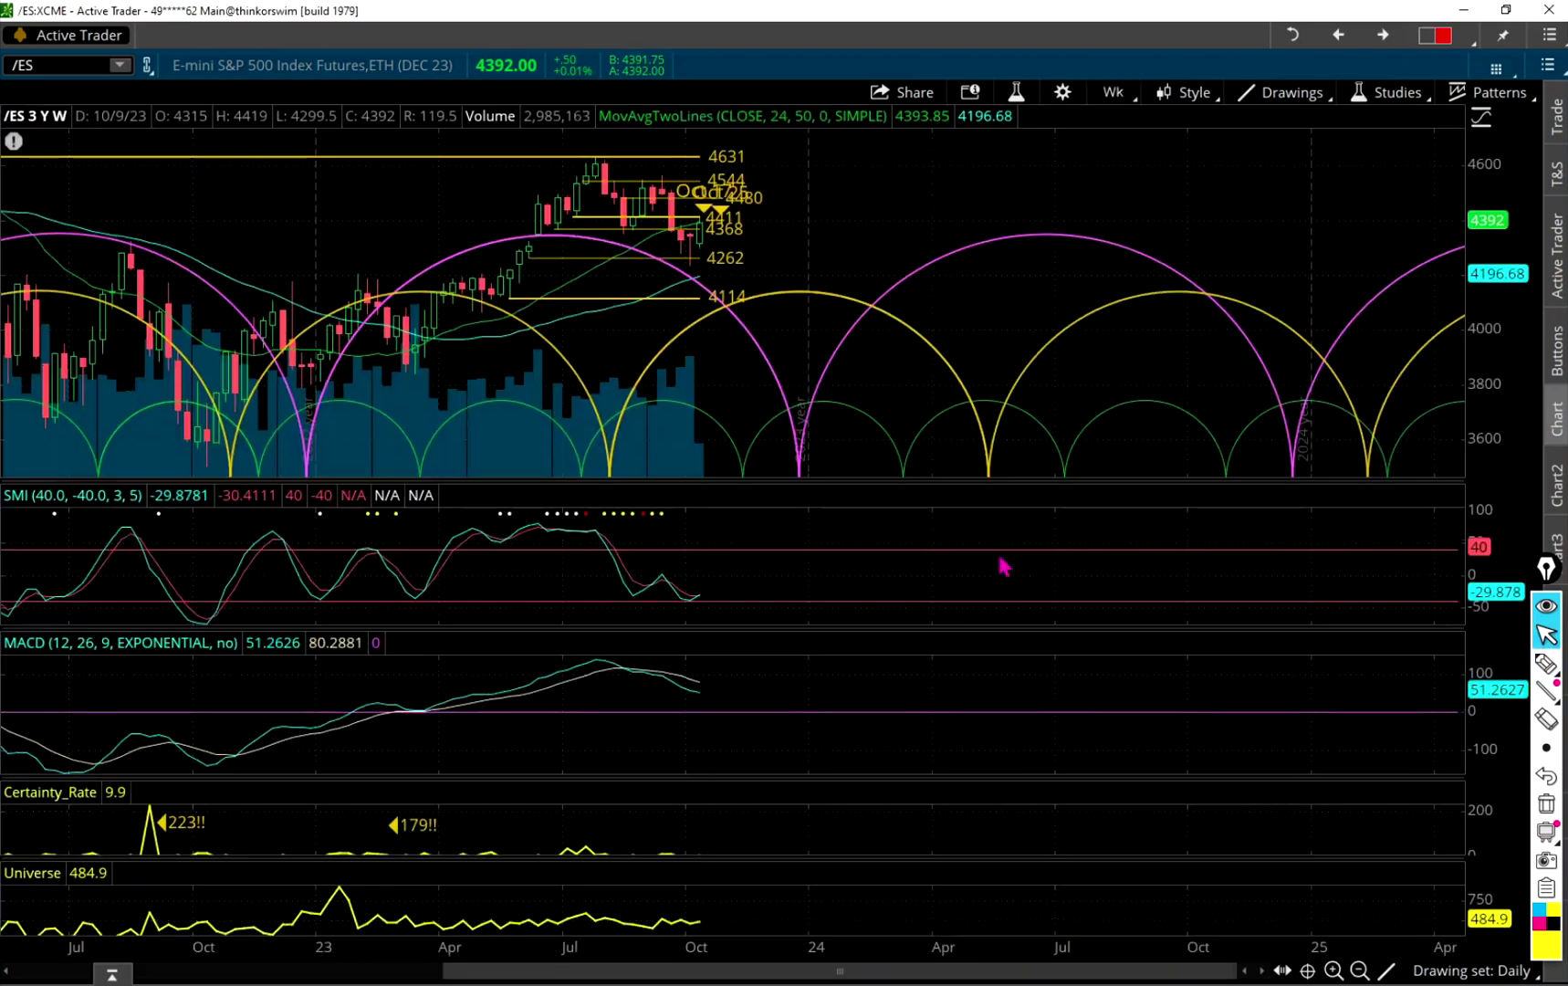
left_click(1472, 970)
left_click(1375, 786)
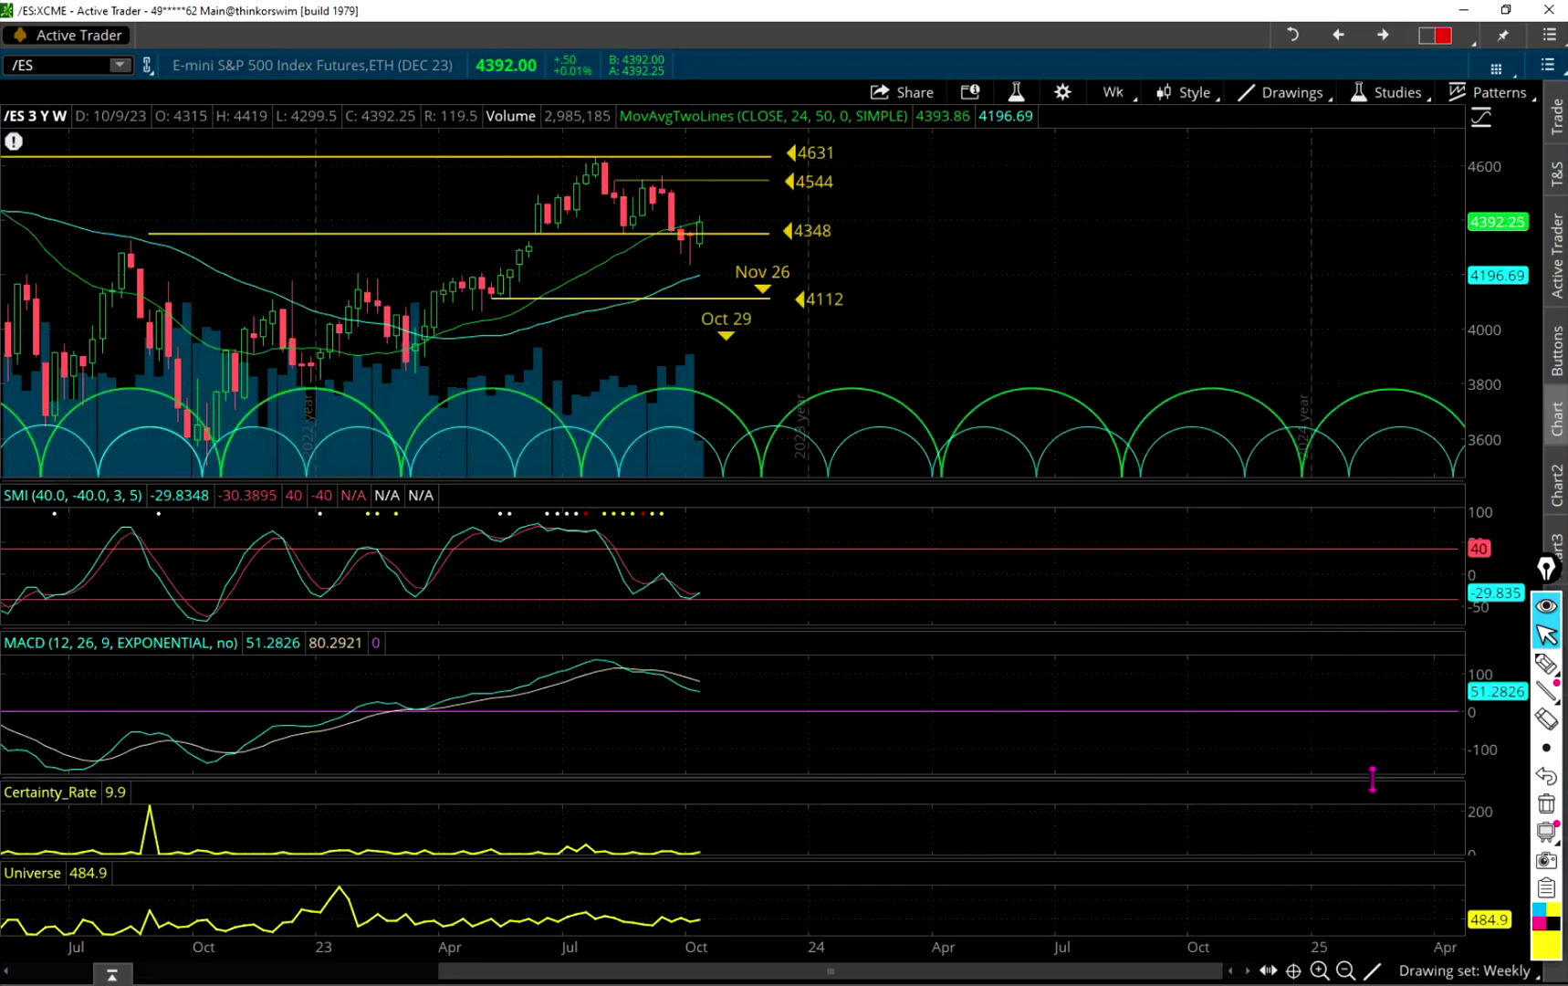
Circle the weekly range value (R) with the pen and draw an arrow pointing at the latest weekly candle.
left_click(1546, 664)
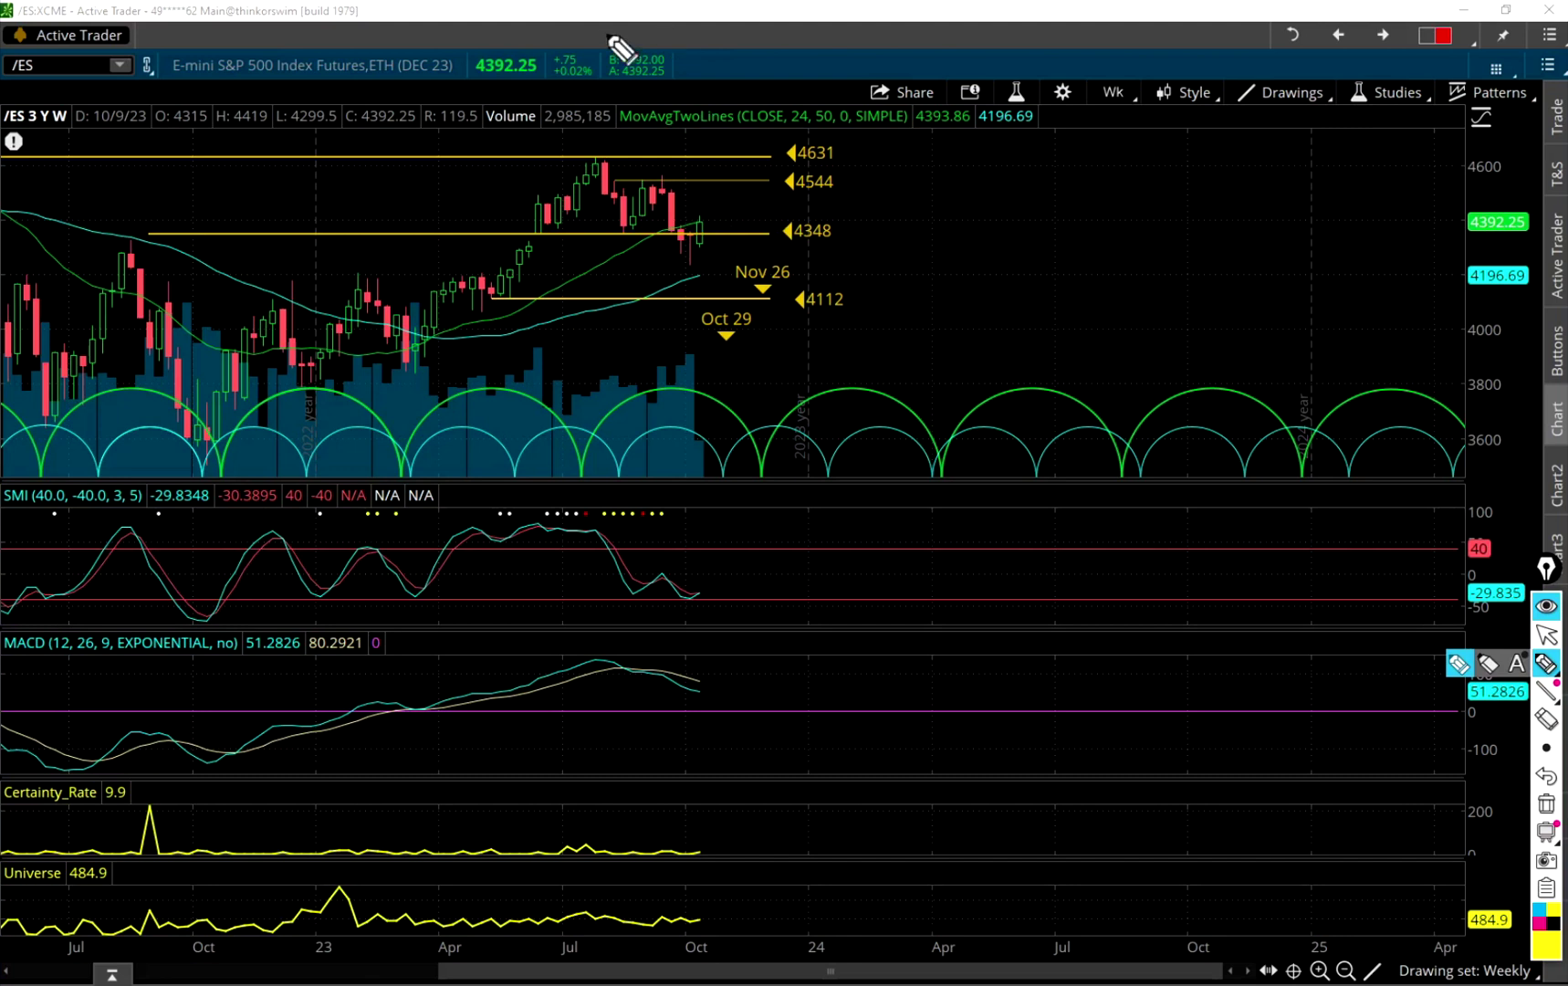
mouse_move(434, 143)
left_mouse_down()
mouse_move(509, 117)
mouse_move(468, 138)
left_mouse_up()
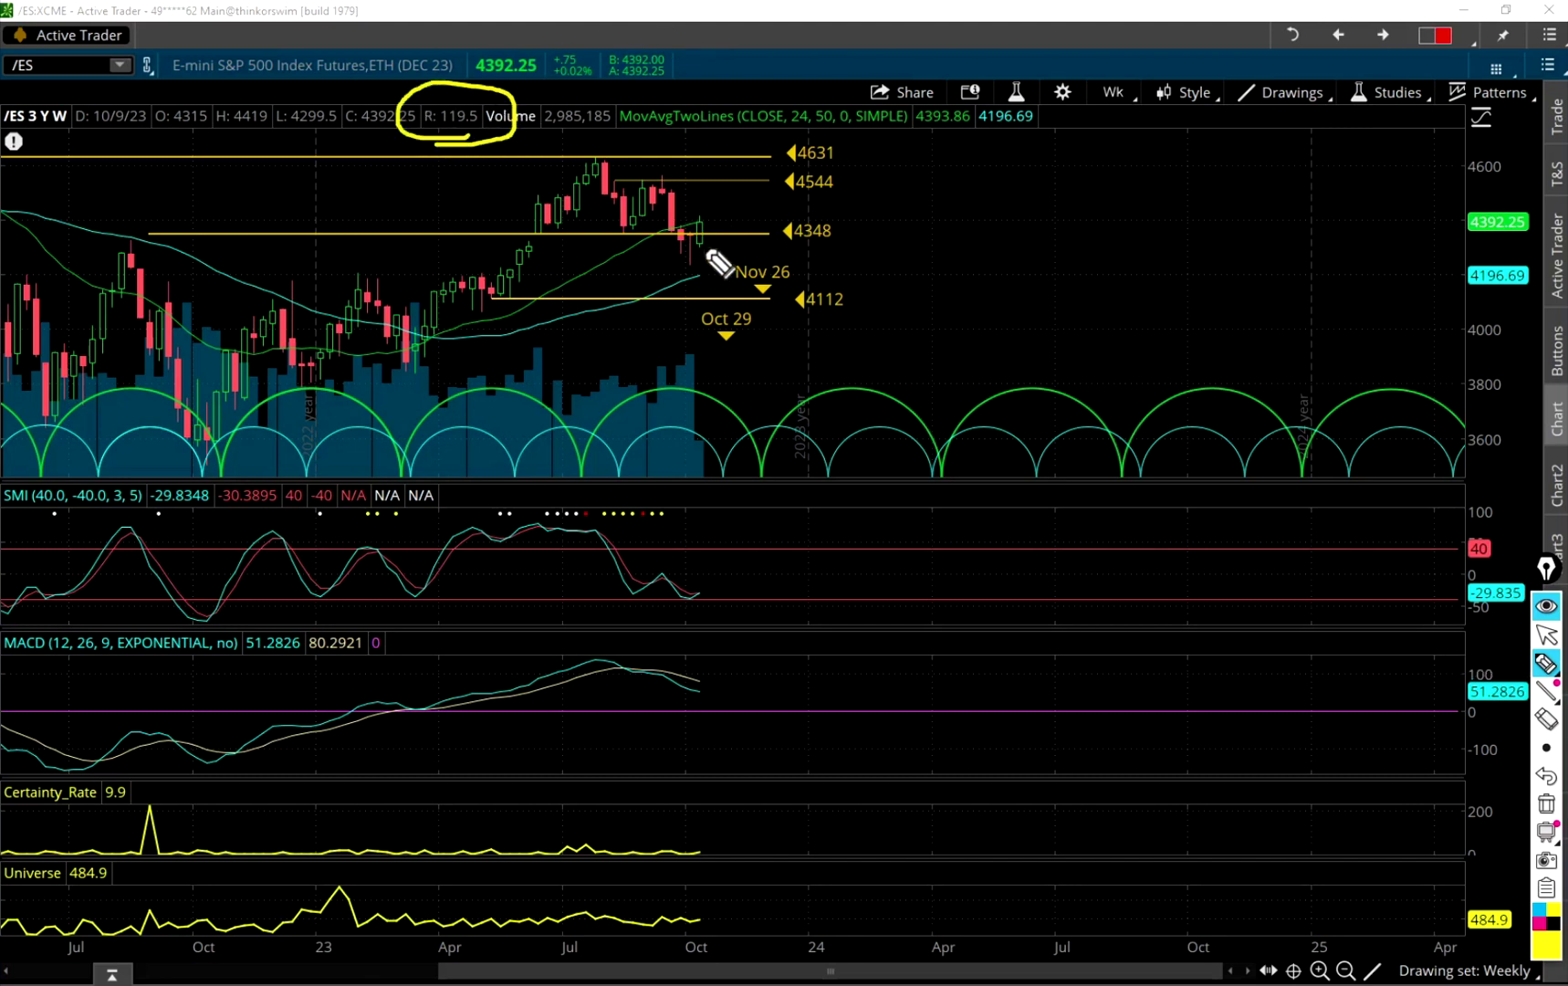
left_click_drag(742, 190, 723, 221)
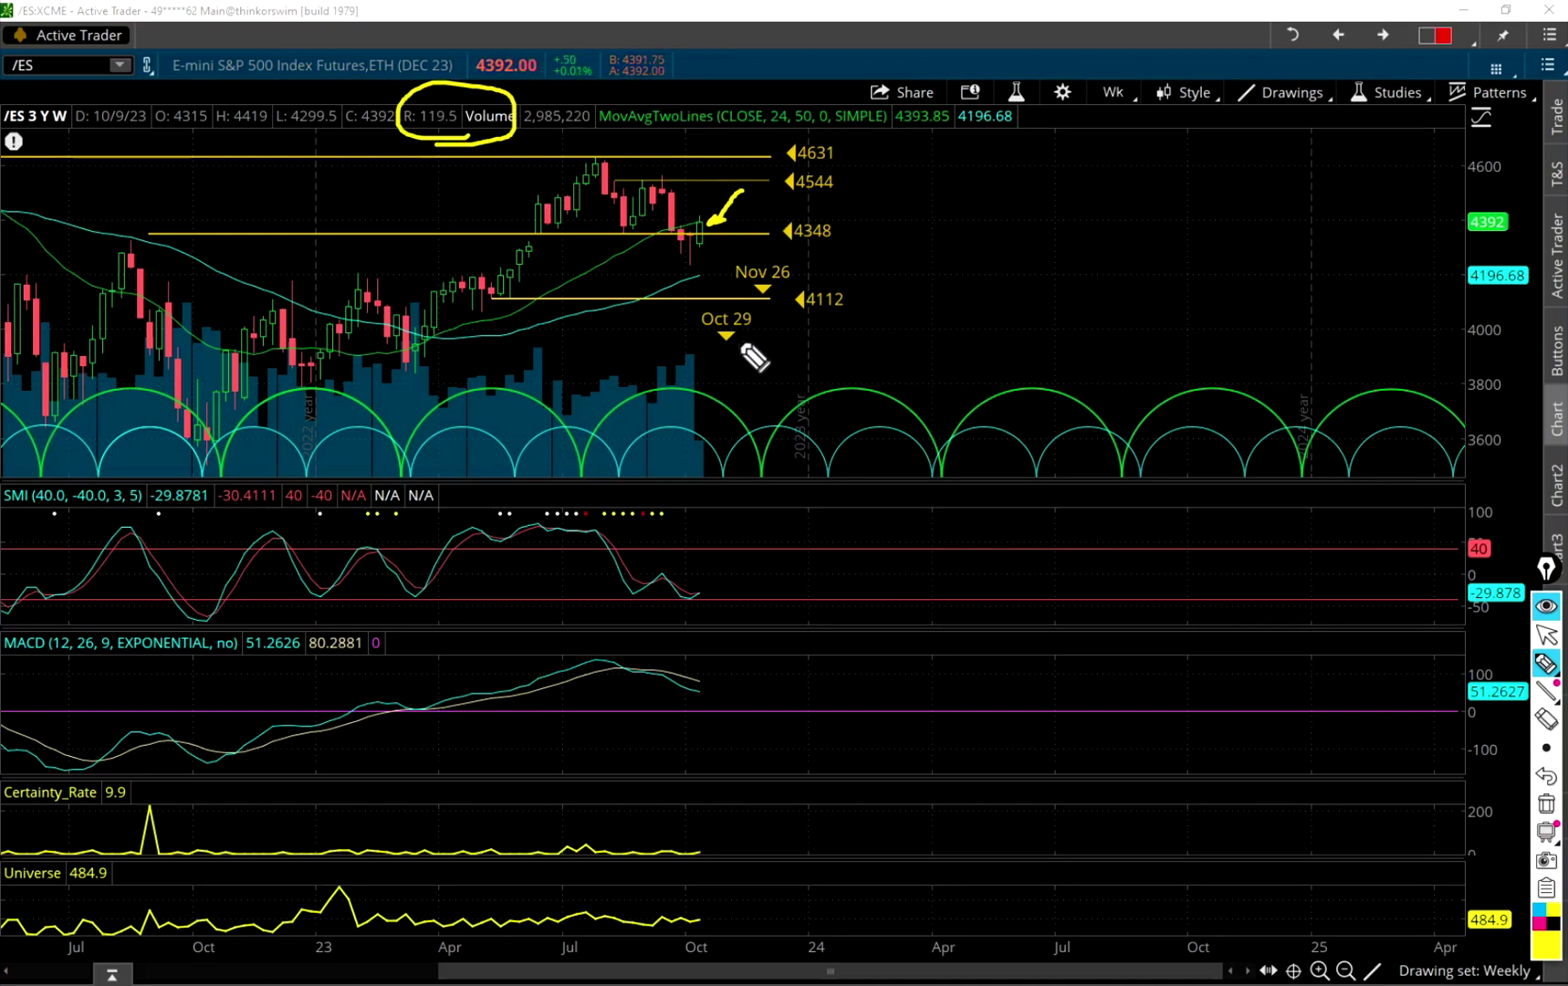
key("Escape")
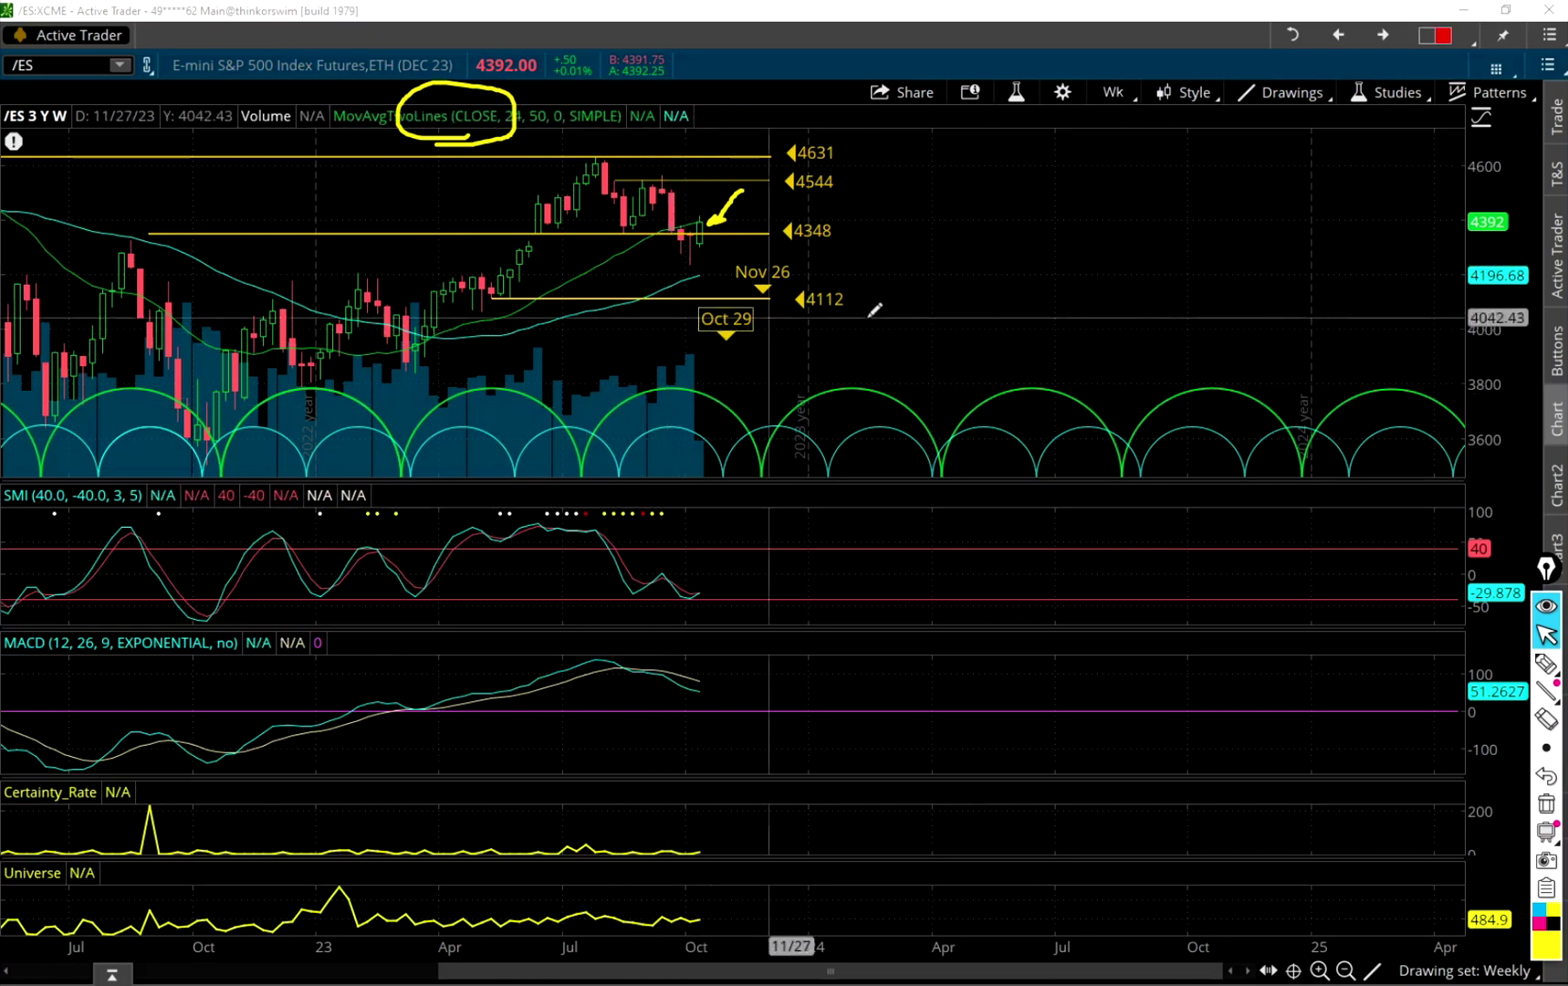
Trace the recent rise of the cyan moving average with the pen and circle both moving average values.
left_click(1545, 664)
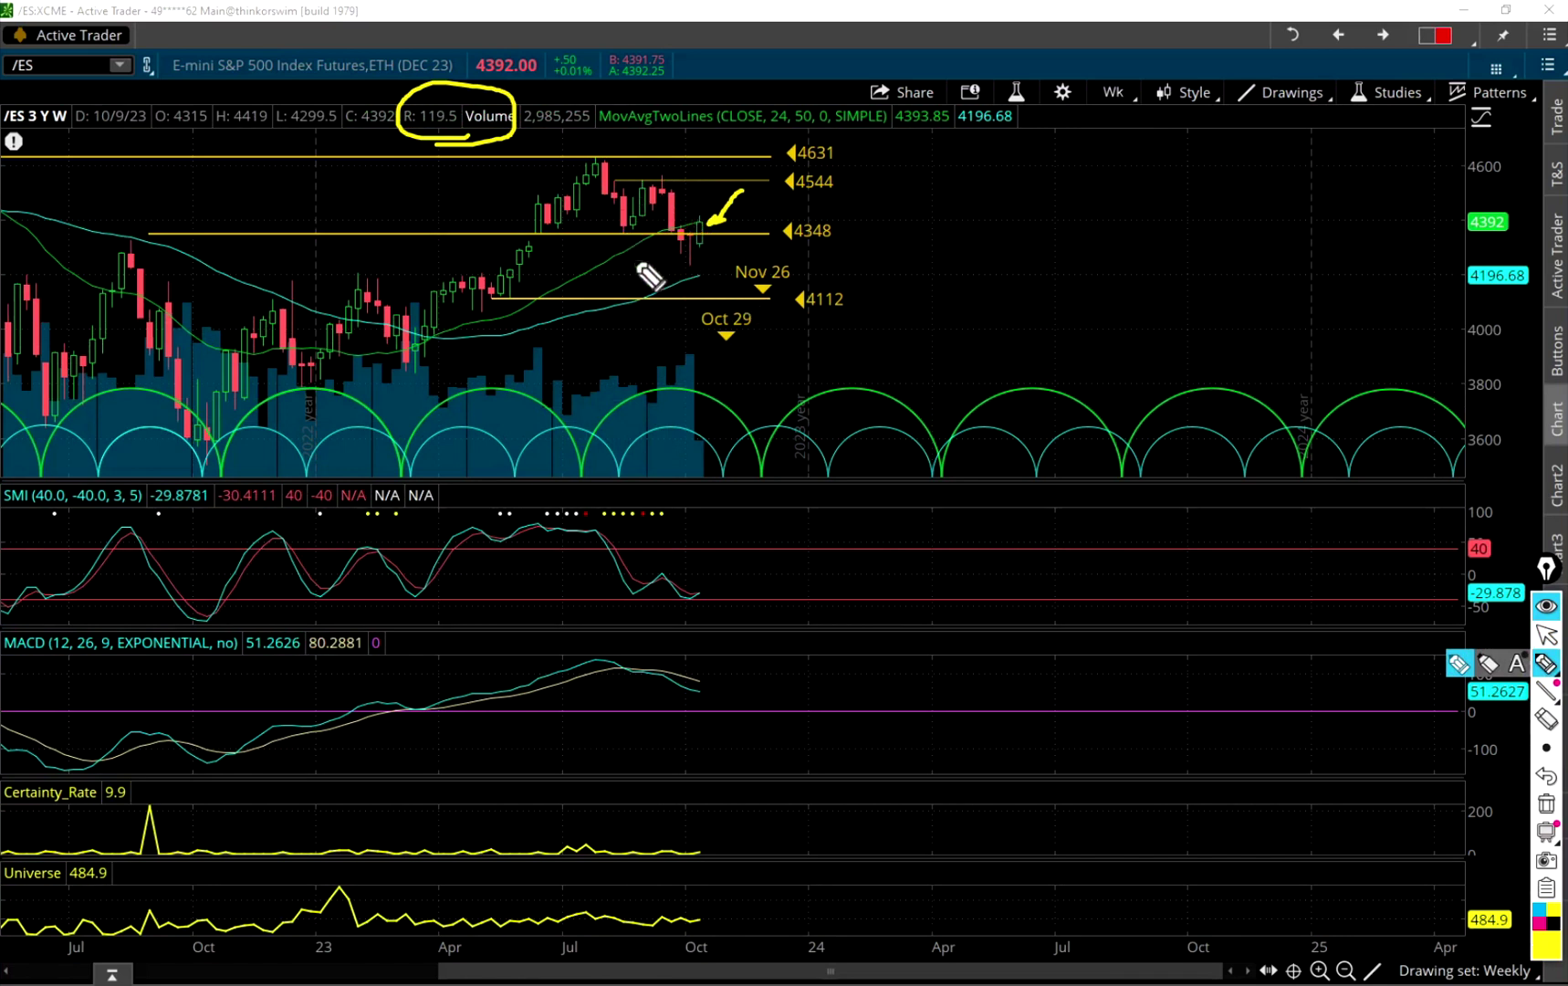
left_click_drag(504, 328, 691, 274)
mouse_move(957, 137)
left_mouse_down()
mouse_move(1054, 132)
mouse_move(982, 128)
left_mouse_up()
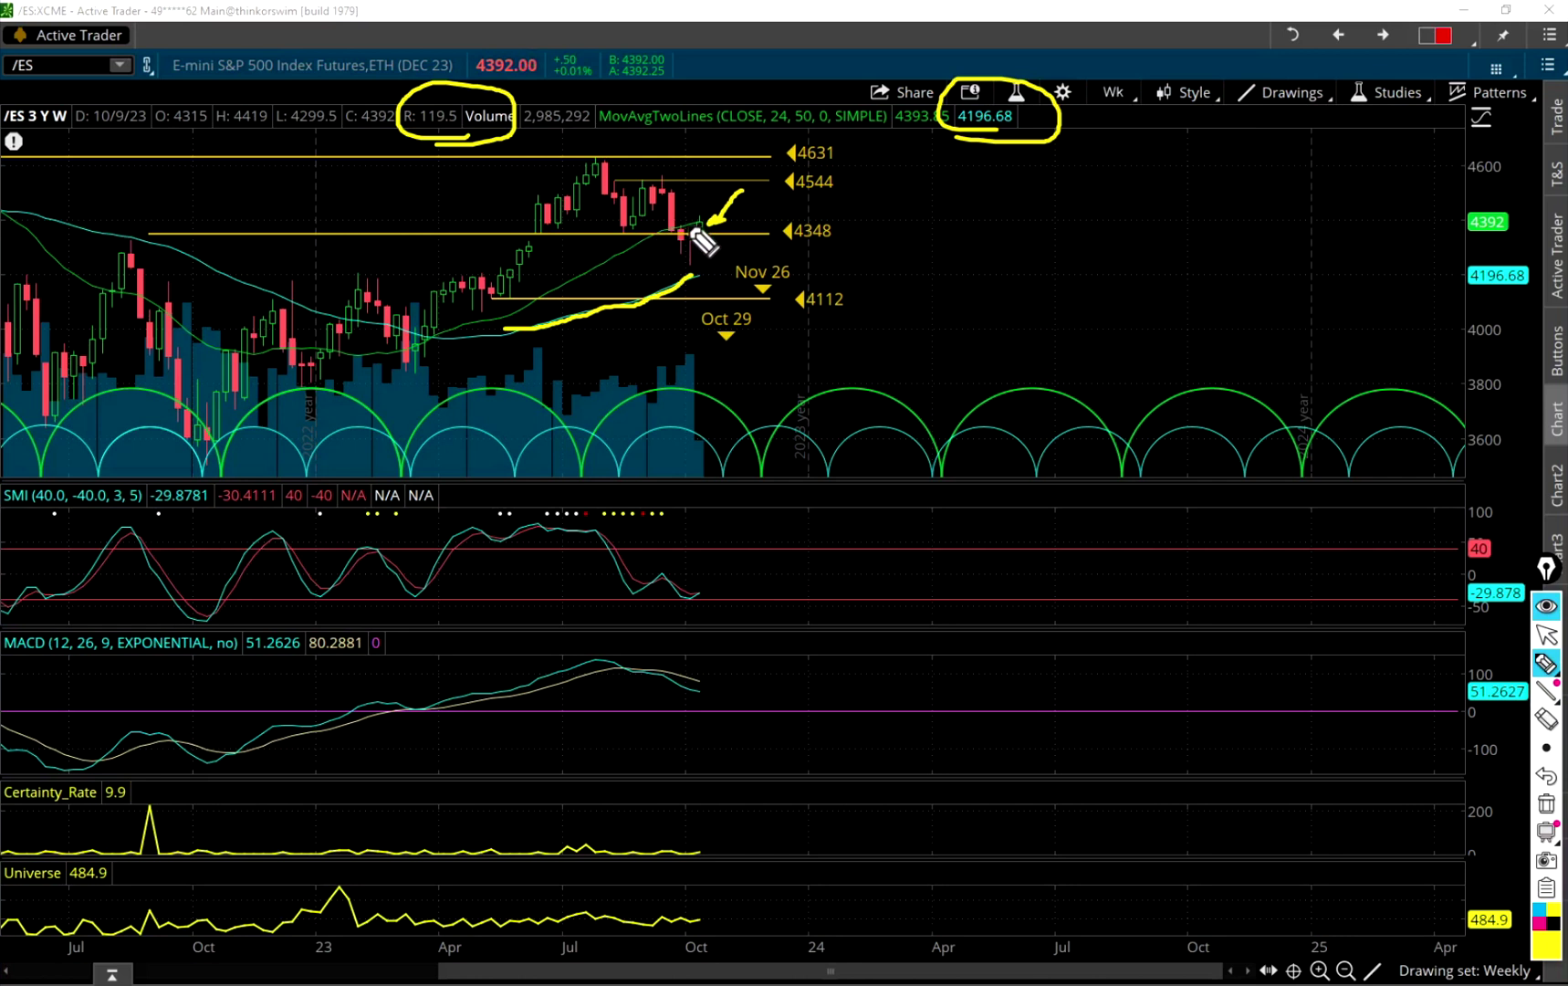
mouse_move(950, 137)
left_mouse_down()
mouse_move(976, 110)
mouse_move(890, 137)
left_mouse_up()
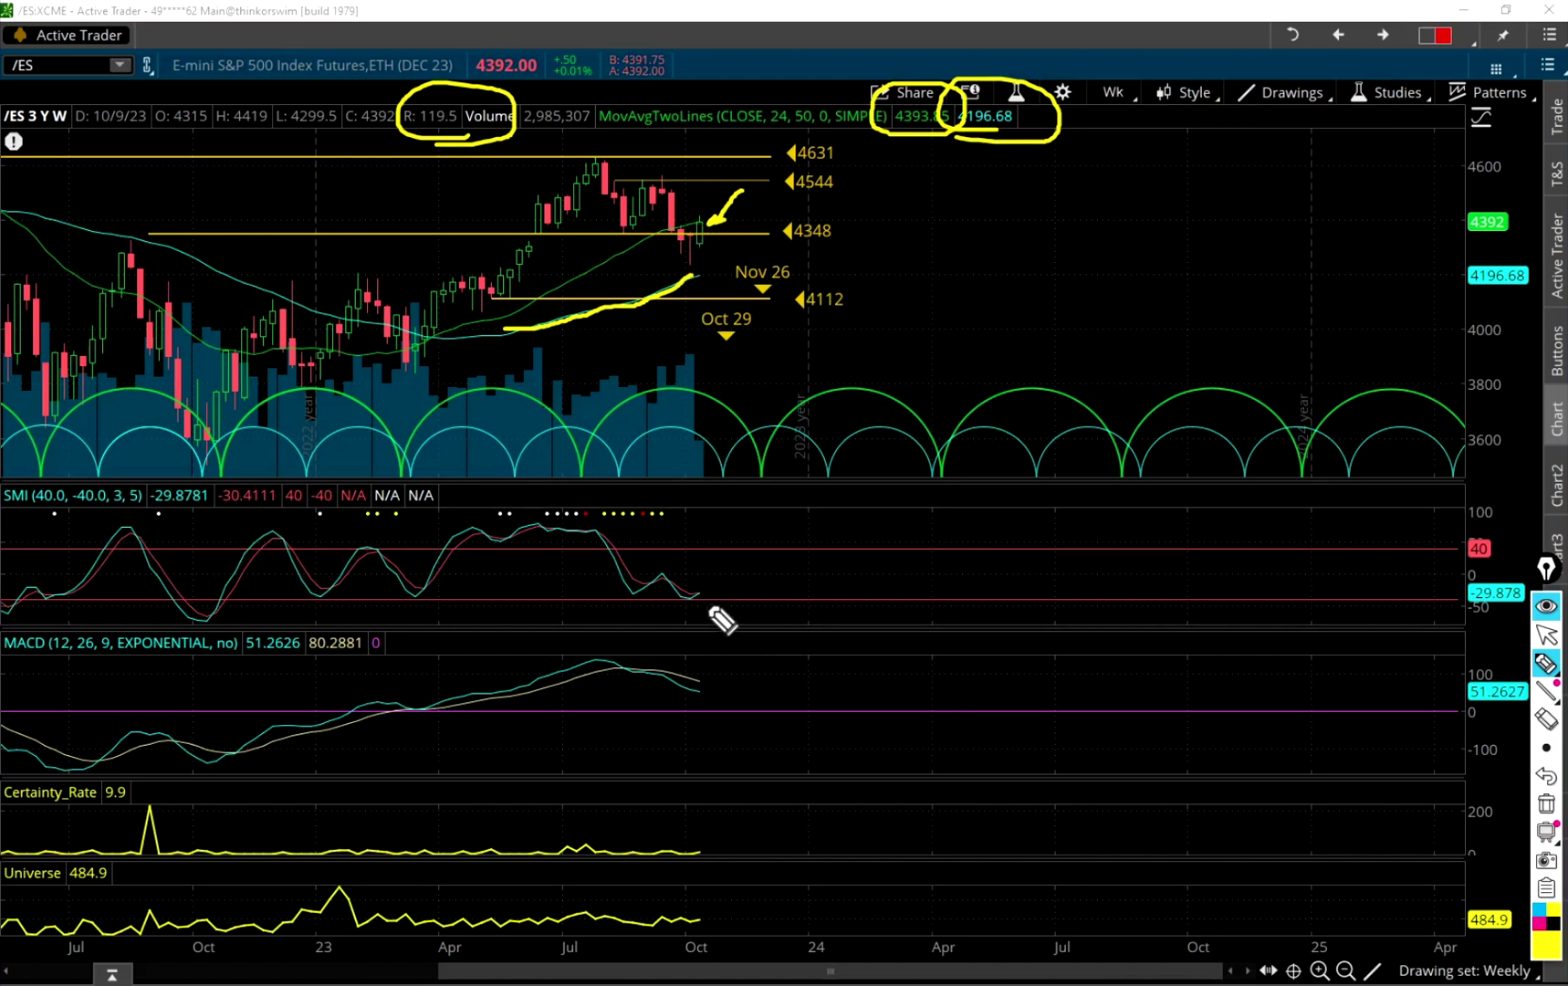
Extend the weekly SMI upward, then circle MACD's July peak and latest section and add an arrow for its decline.
left_click_drag(698, 593, 739, 566)
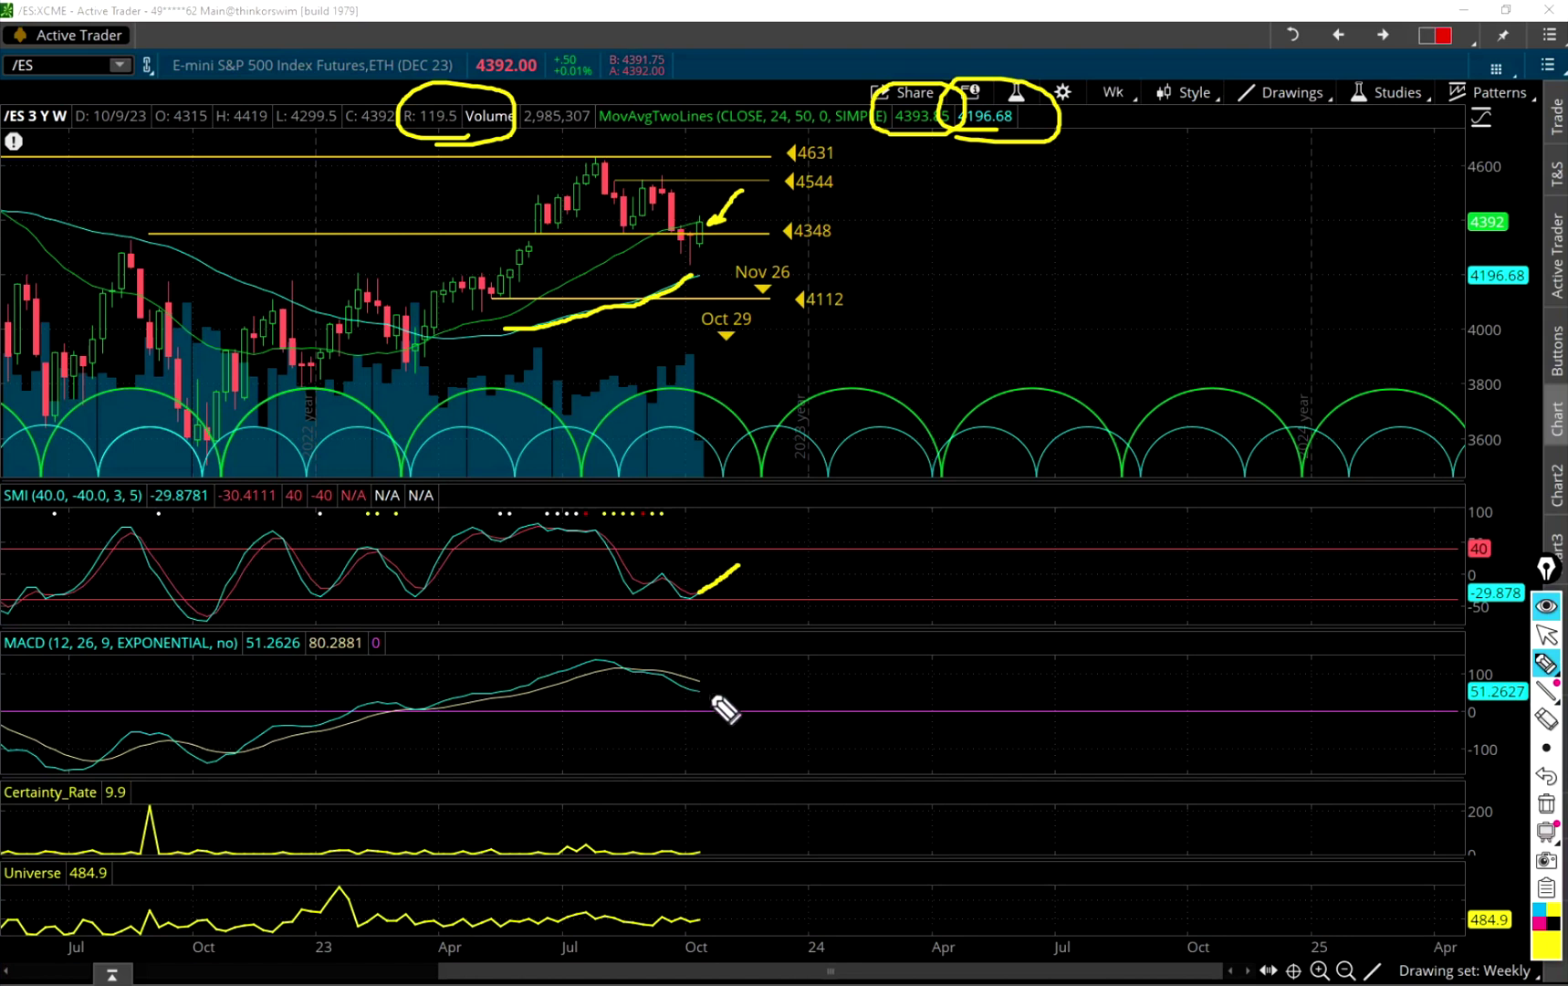
mouse_move(706, 692)
left_mouse_down()
mouse_move(769, 673)
mouse_move(772, 705)
mouse_move(649, 691)
mouse_move(694, 706)
mouse_move(686, 683)
mouse_move(741, 687)
mouse_move(824, 720)
mouse_move(827, 736)
mouse_move(781, 736)
left_mouse_up()
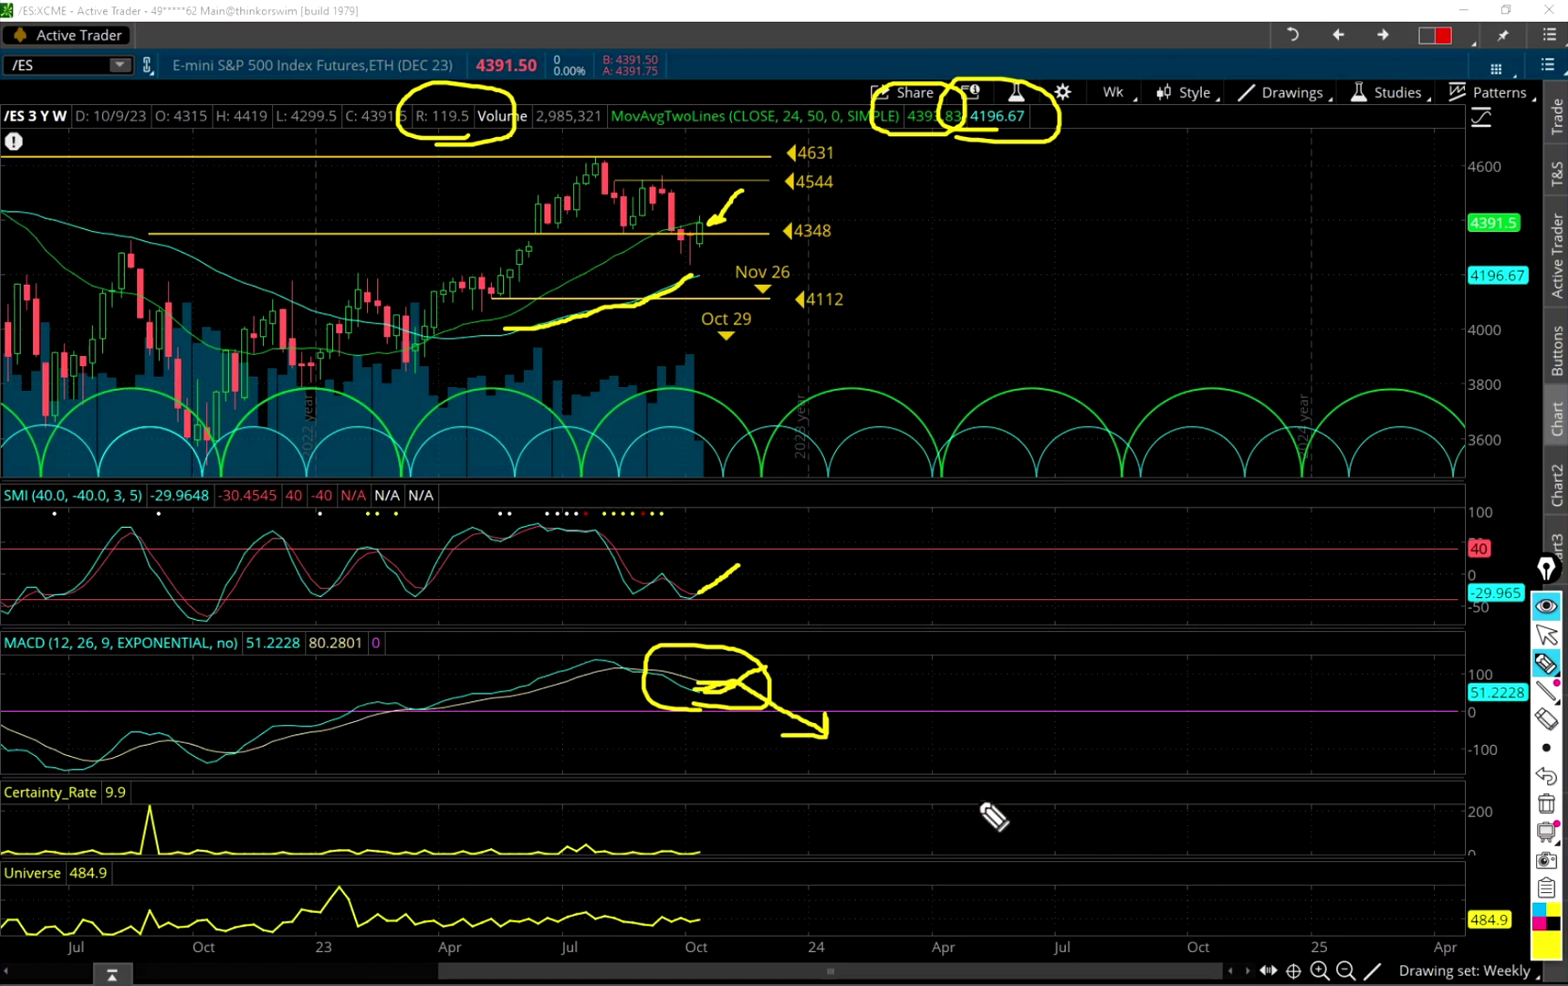
mouse_move(566, 691)
left_mouse_down()
mouse_move(652, 691)
mouse_move(566, 651)
mouse_move(595, 697)
mouse_move(605, 677)
left_mouse_up()
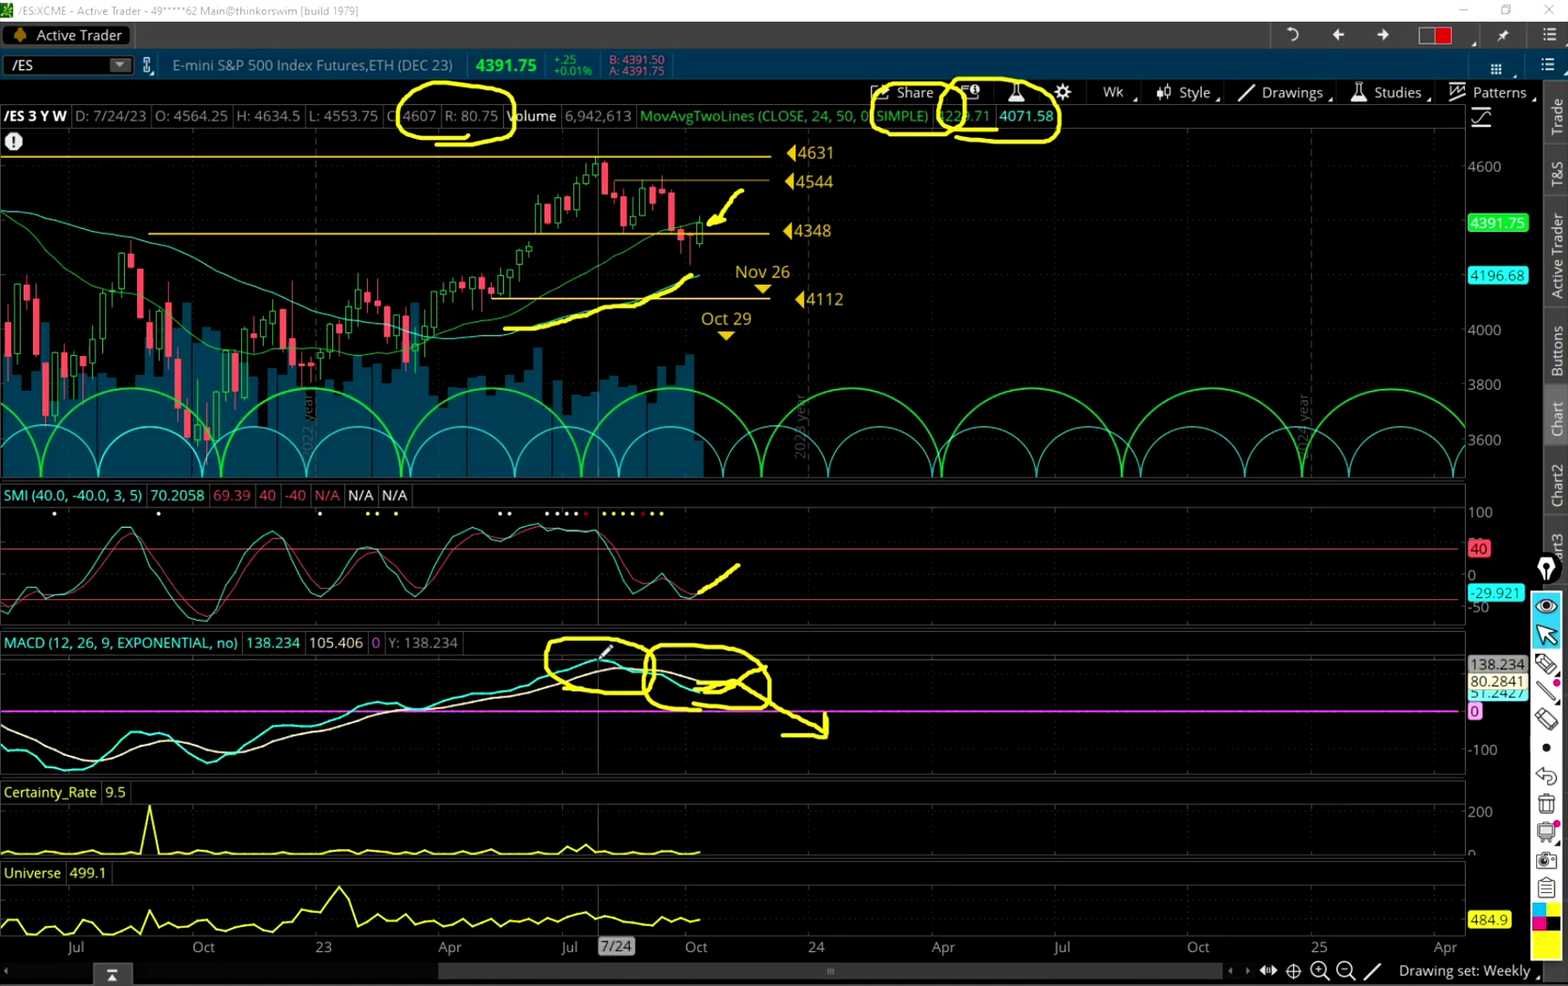
Clear the weekly annotations and circle the Oct 29 and Nov 26 date labels with the pen.
key("ctrl+shift+c")
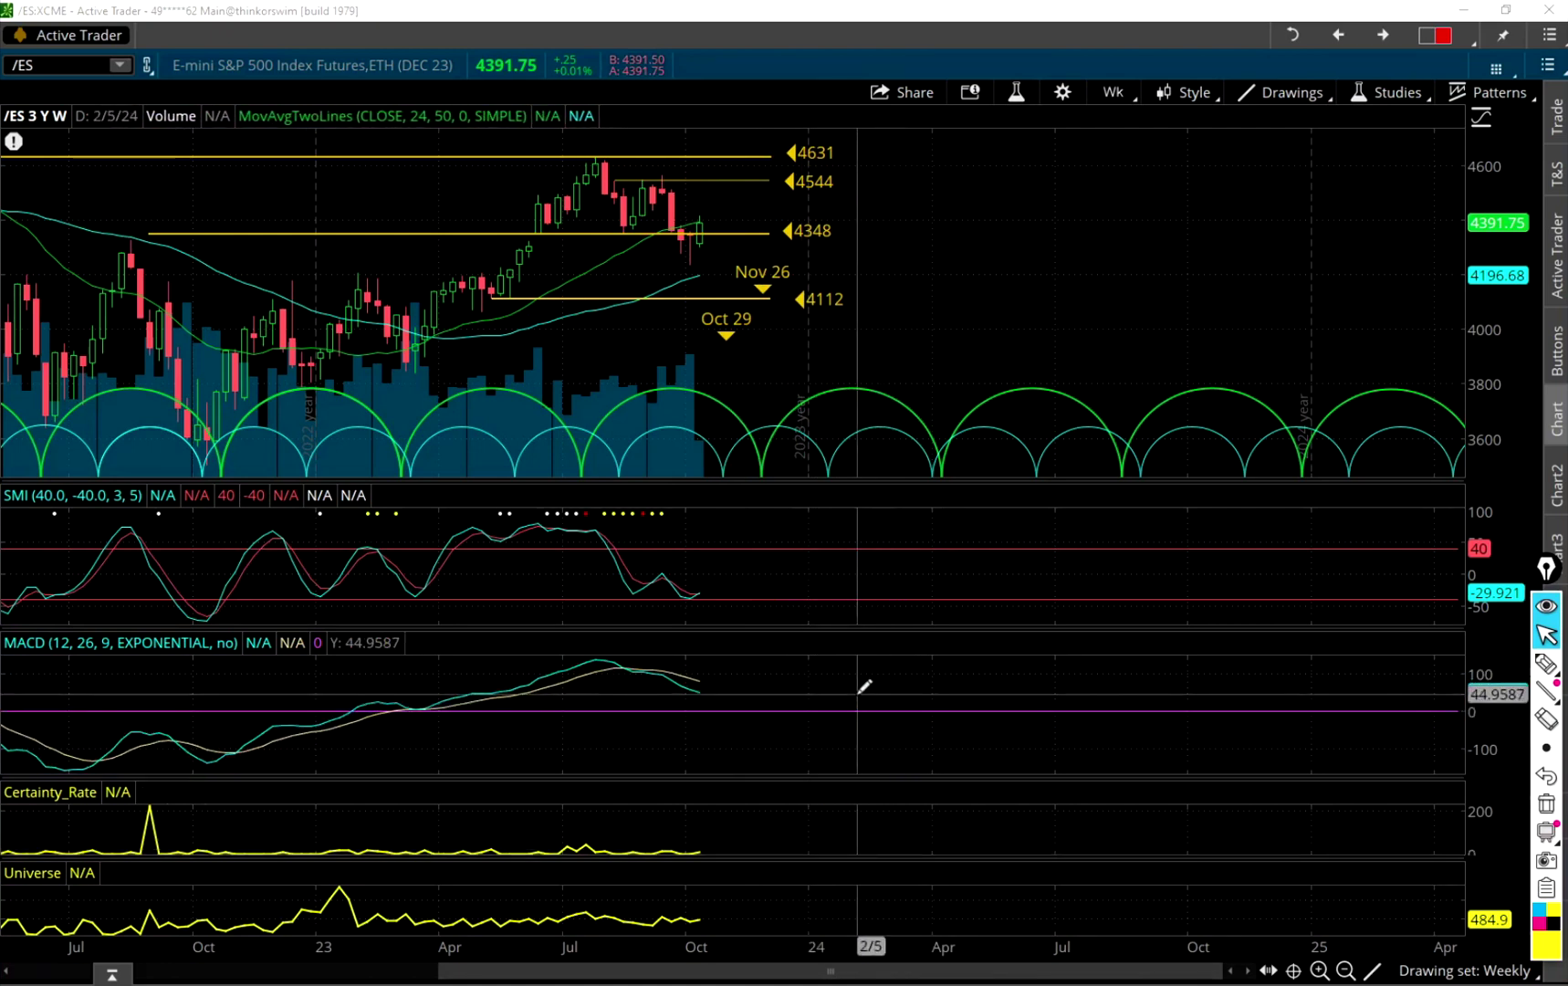
mouse_move(1547, 671)
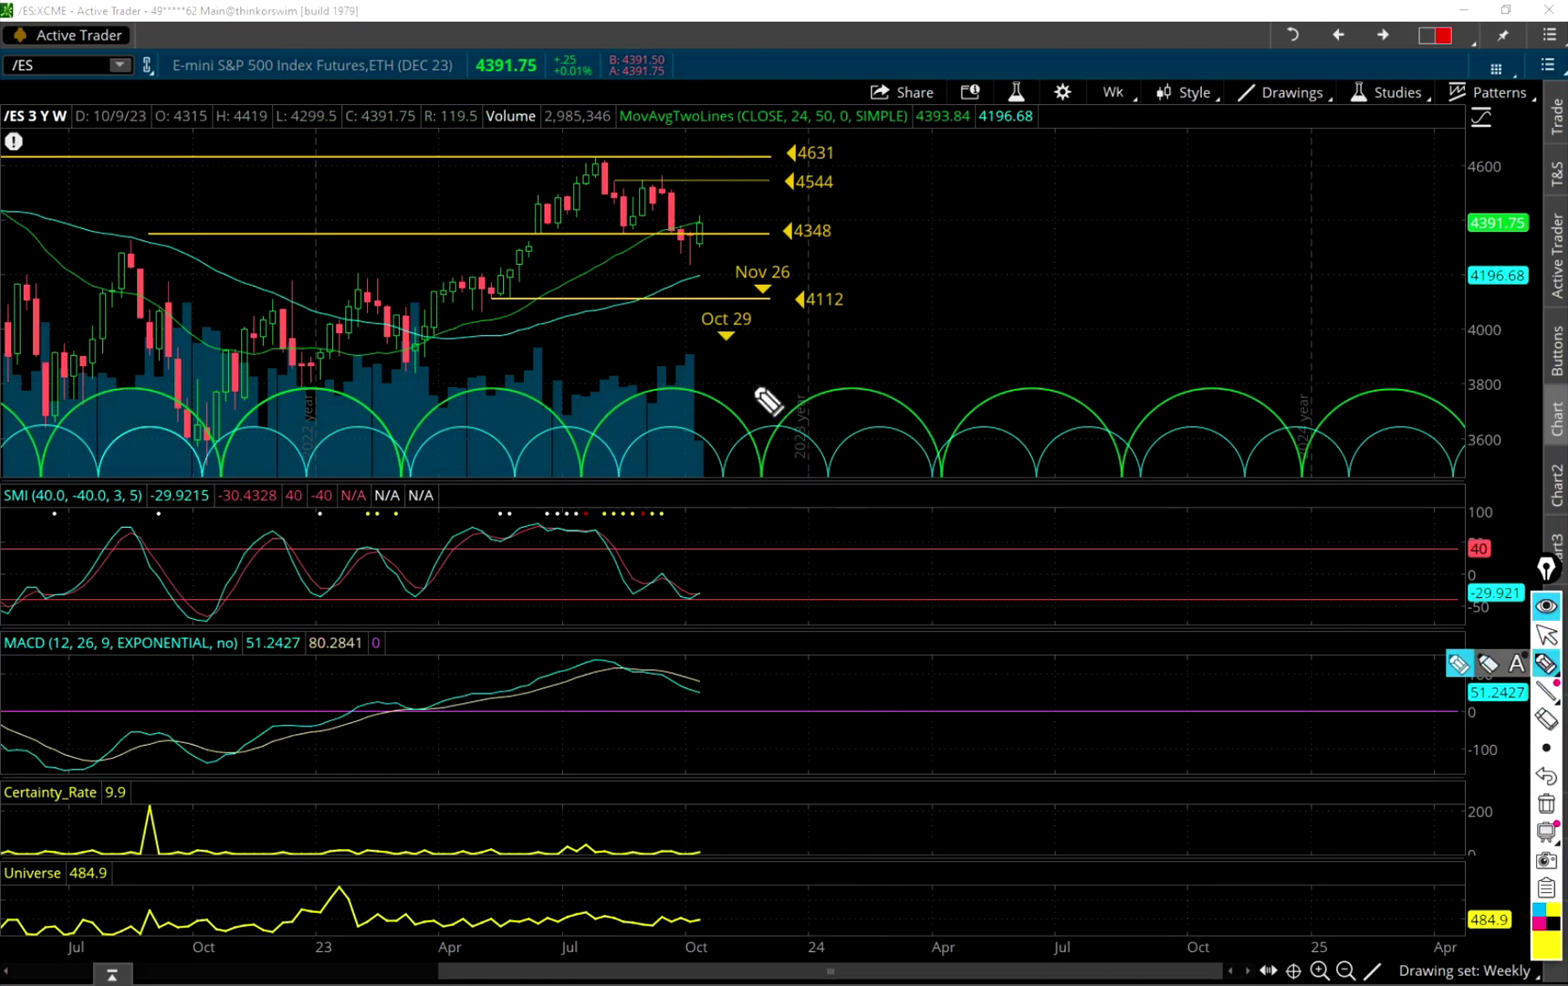
mouse_move(701, 347)
left_mouse_down()
mouse_move(747, 345)
mouse_move(760, 315)
mouse_move(714, 340)
mouse_move(802, 294)
mouse_move(742, 301)
mouse_move(763, 293)
left_mouse_up()
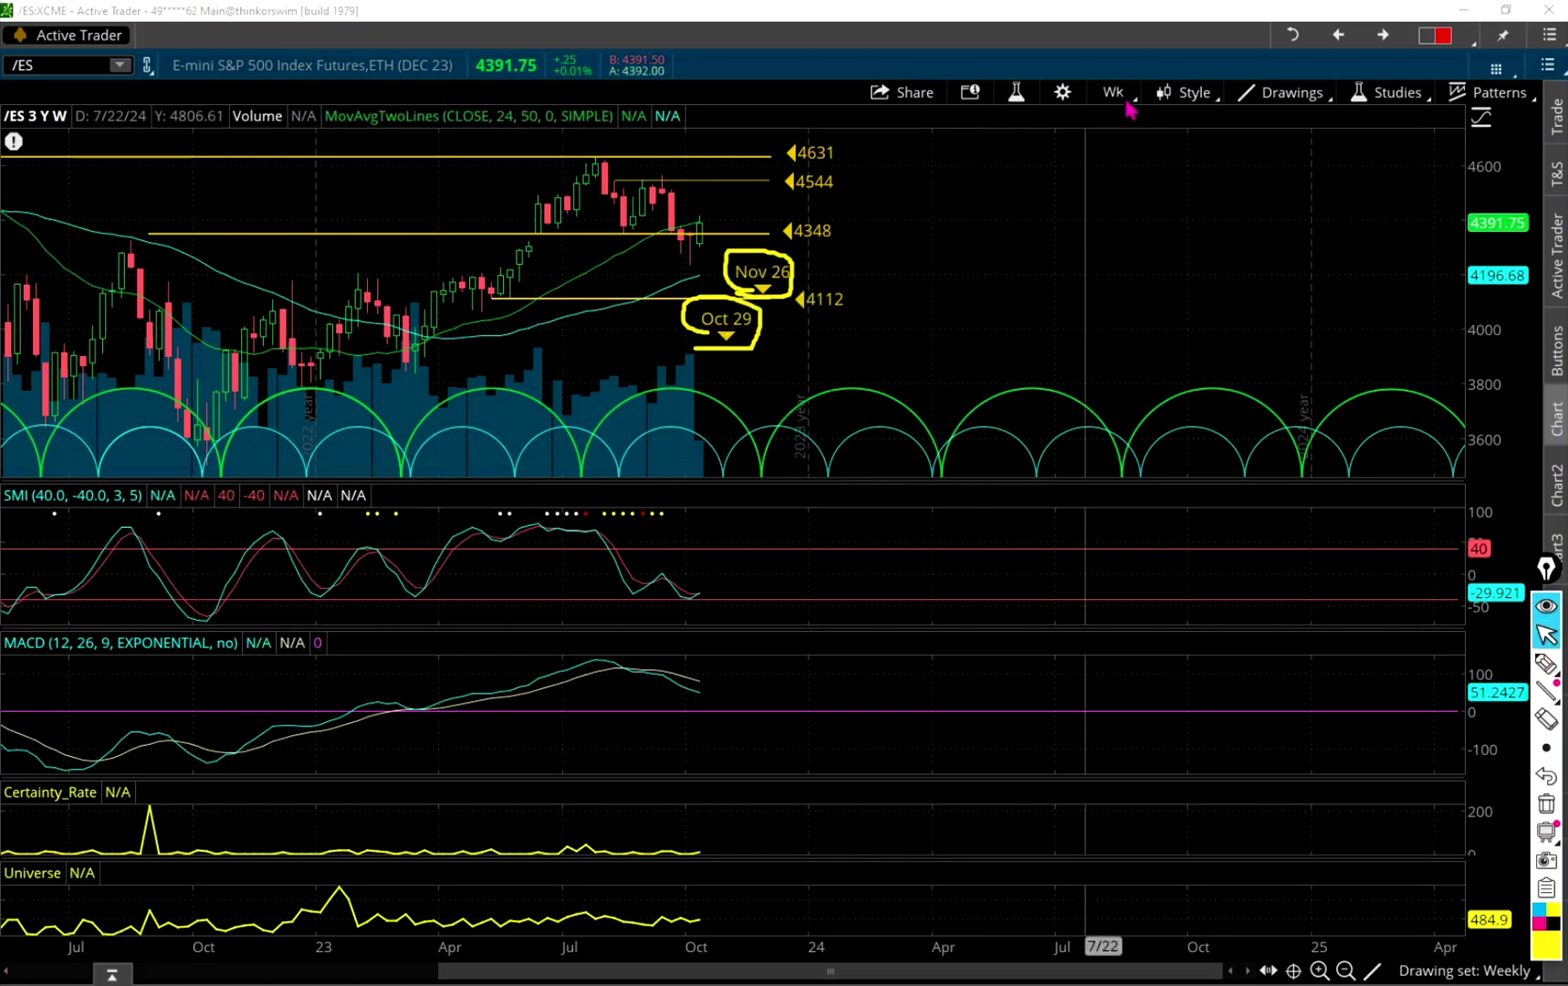
On the 5-minute chart, circle the timeframe setting and cross out the empty Certainty_Rate and Universe panes.
mouse_move(1099, 116)
left_mouse_down()
mouse_move(1166, 103)
mouse_move(1132, 124)
left_mouse_up()
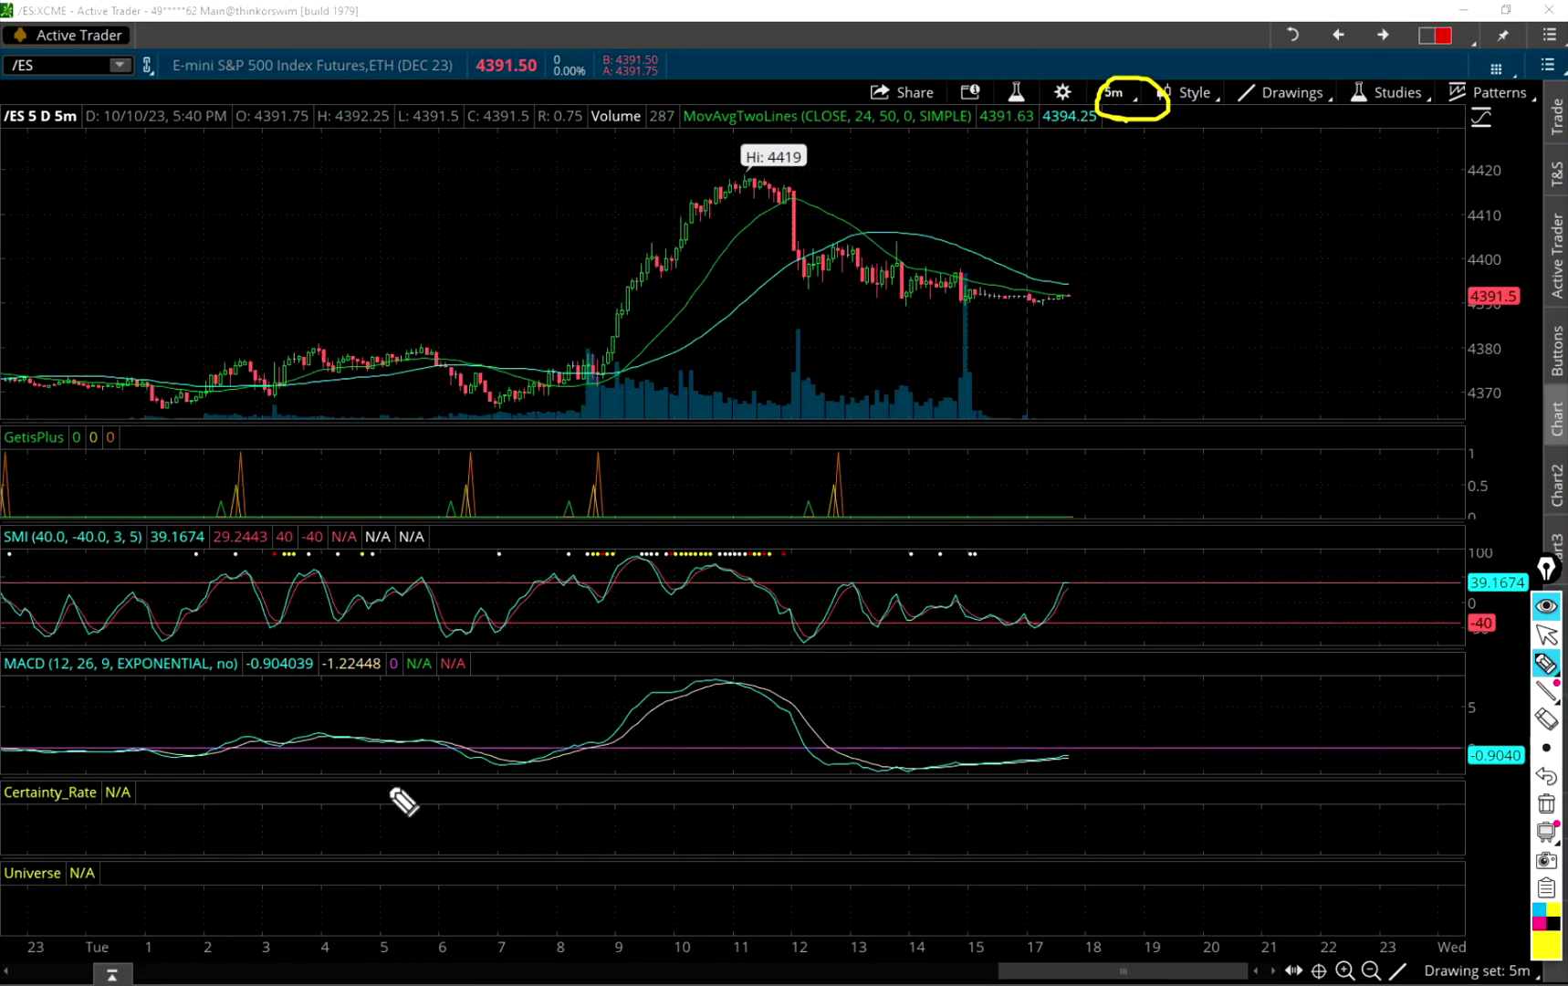
left_click_drag(565, 814, 685, 928)
left_click_drag(637, 797, 599, 935)
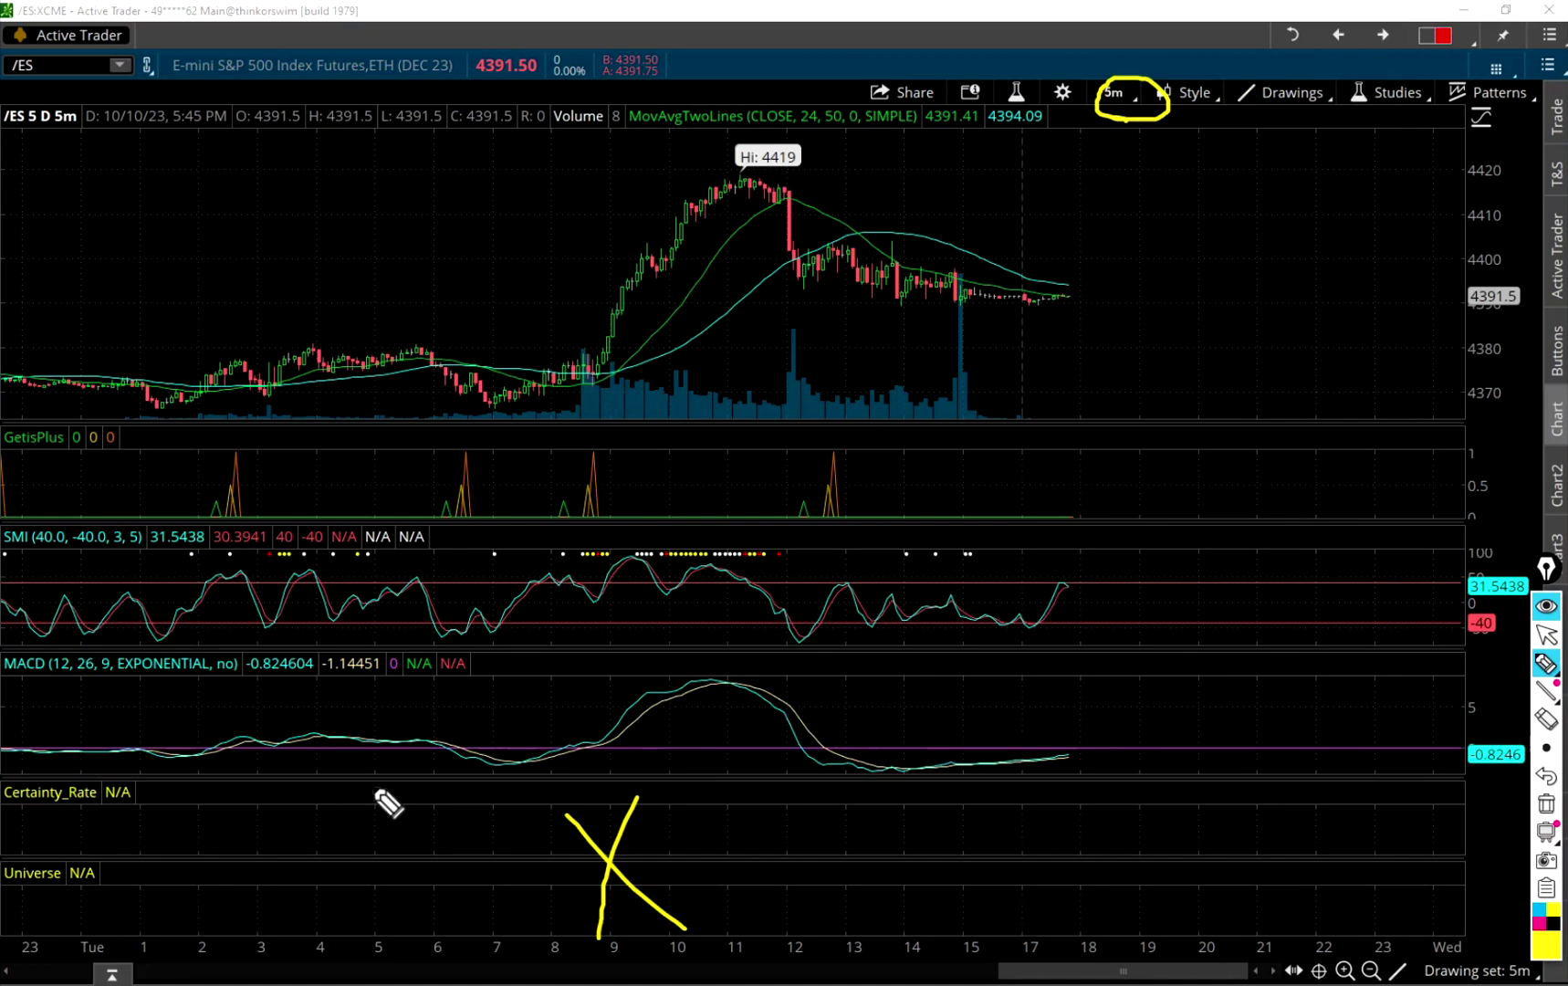
Circle the GetisPlus spikes between 8 and 9 o'clock and draw an arrow along the price rally that follows.
mouse_move(573, 528)
left_mouse_down()
mouse_move(673, 508)
mouse_move(547, 500)
mouse_move(639, 550)
left_mouse_up()
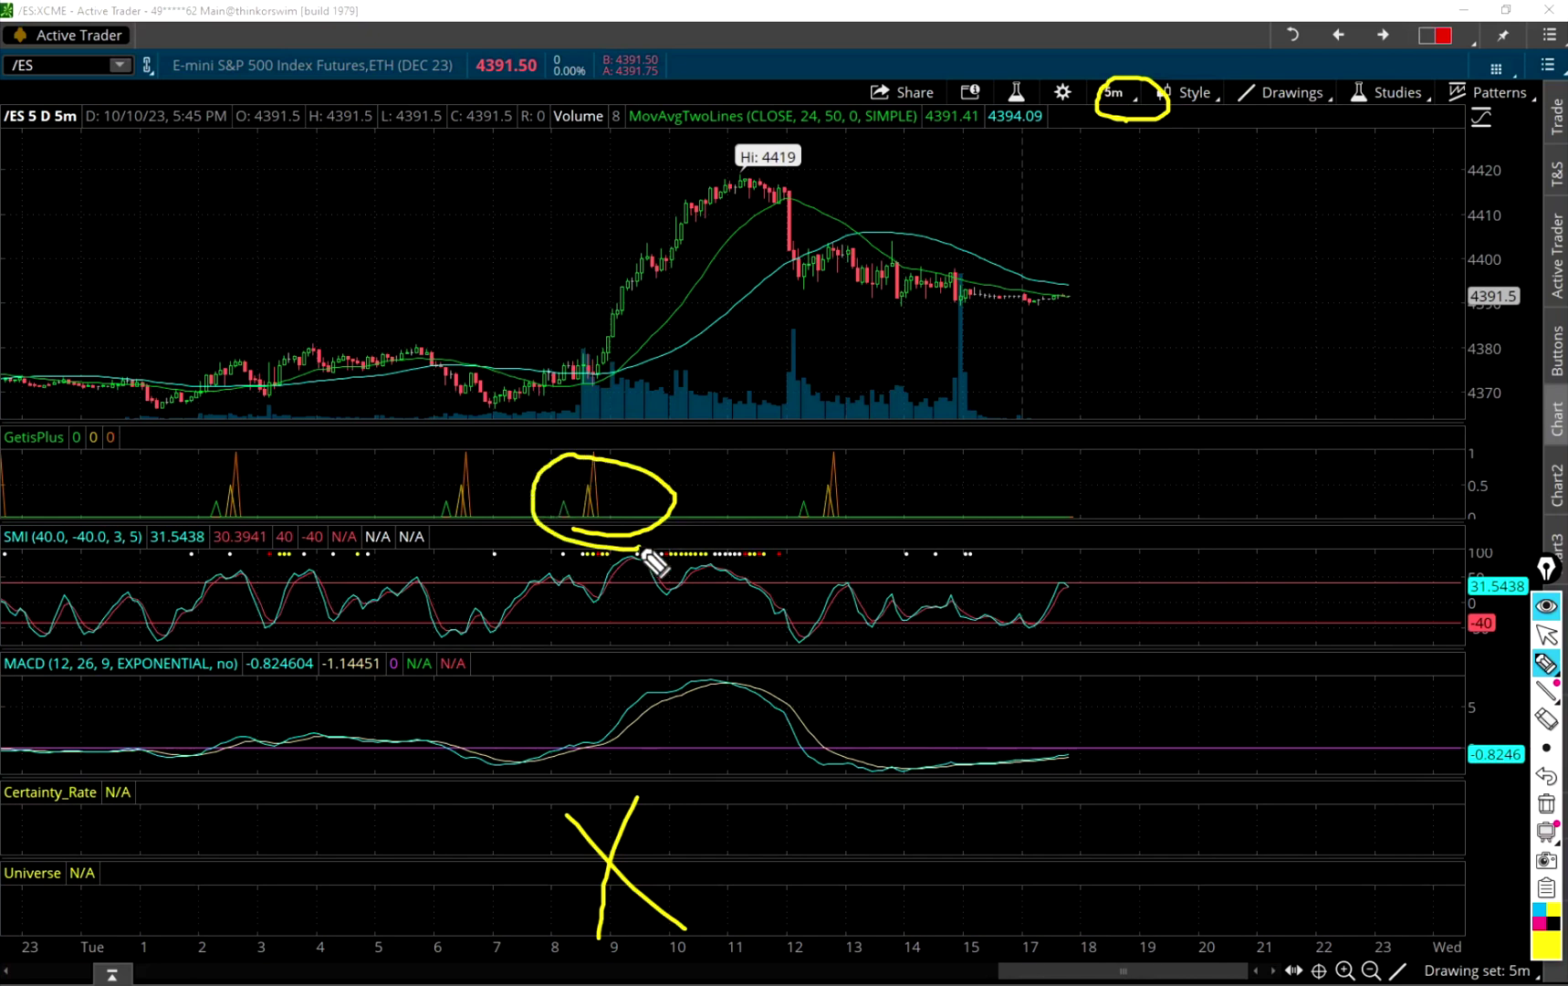
mouse_move(580, 355)
left_mouse_down()
mouse_move(698, 152)
mouse_move(716, 168)
left_mouse_up()
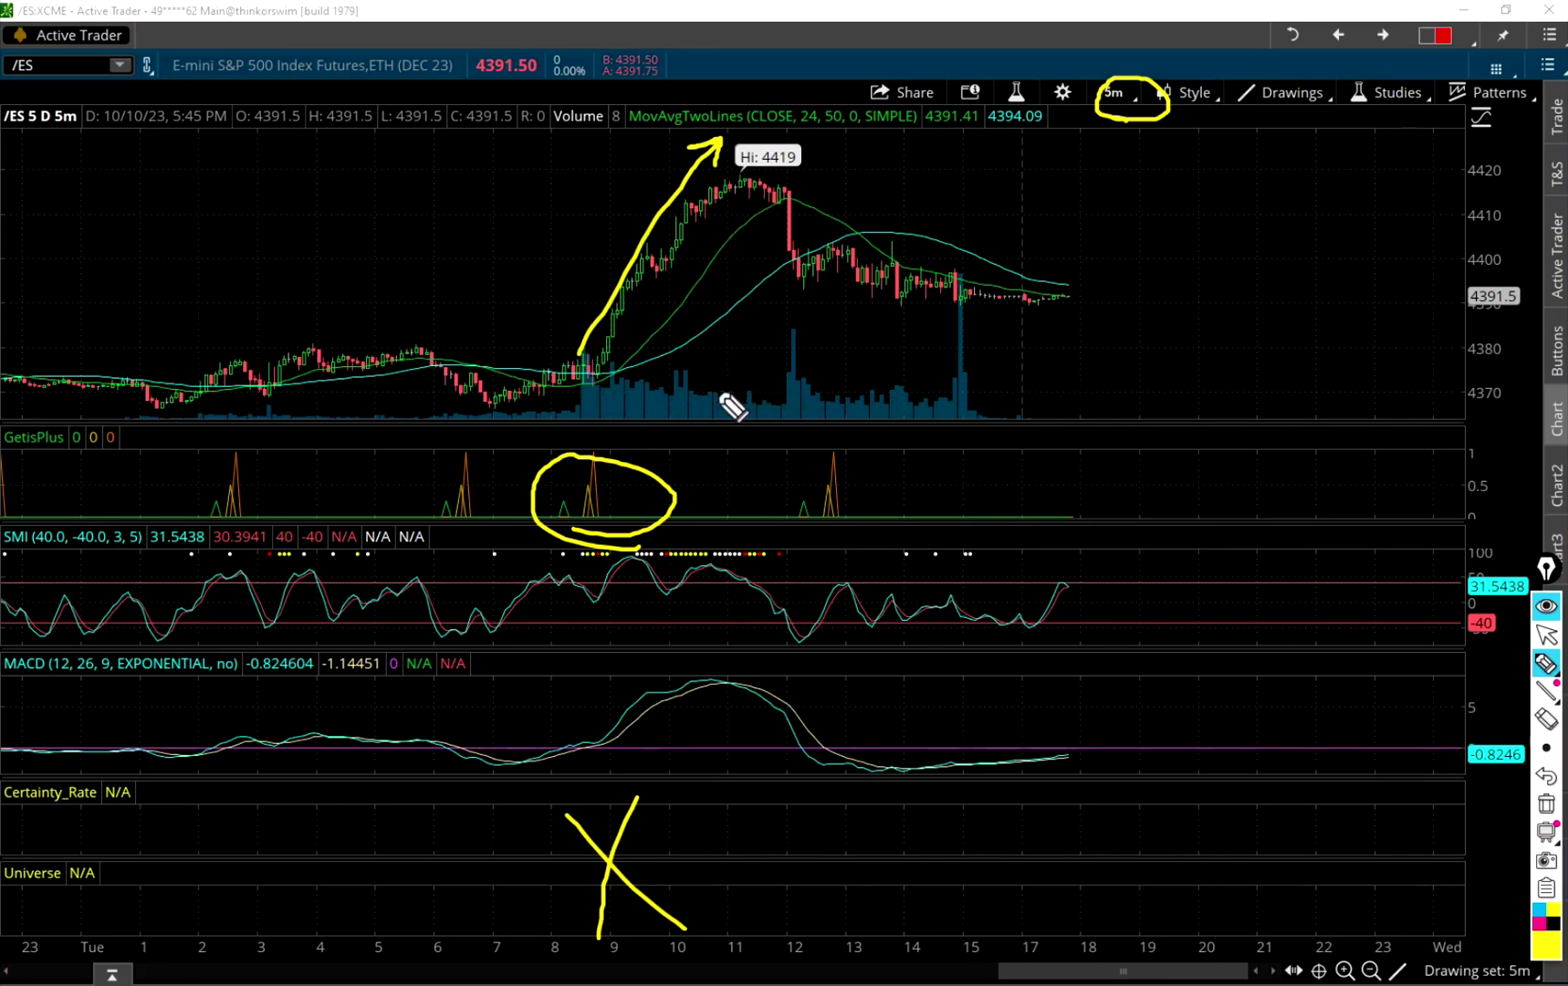
Mark the rally's height with a vertical line and level ticks, and box the pause near 4400 with a rising stroke after it.
mouse_move(702, 391)
left_mouse_down()
mouse_move(707, 222)
mouse_move(733, 261)
mouse_move(733, 212)
mouse_move(770, 173)
left_mouse_up()
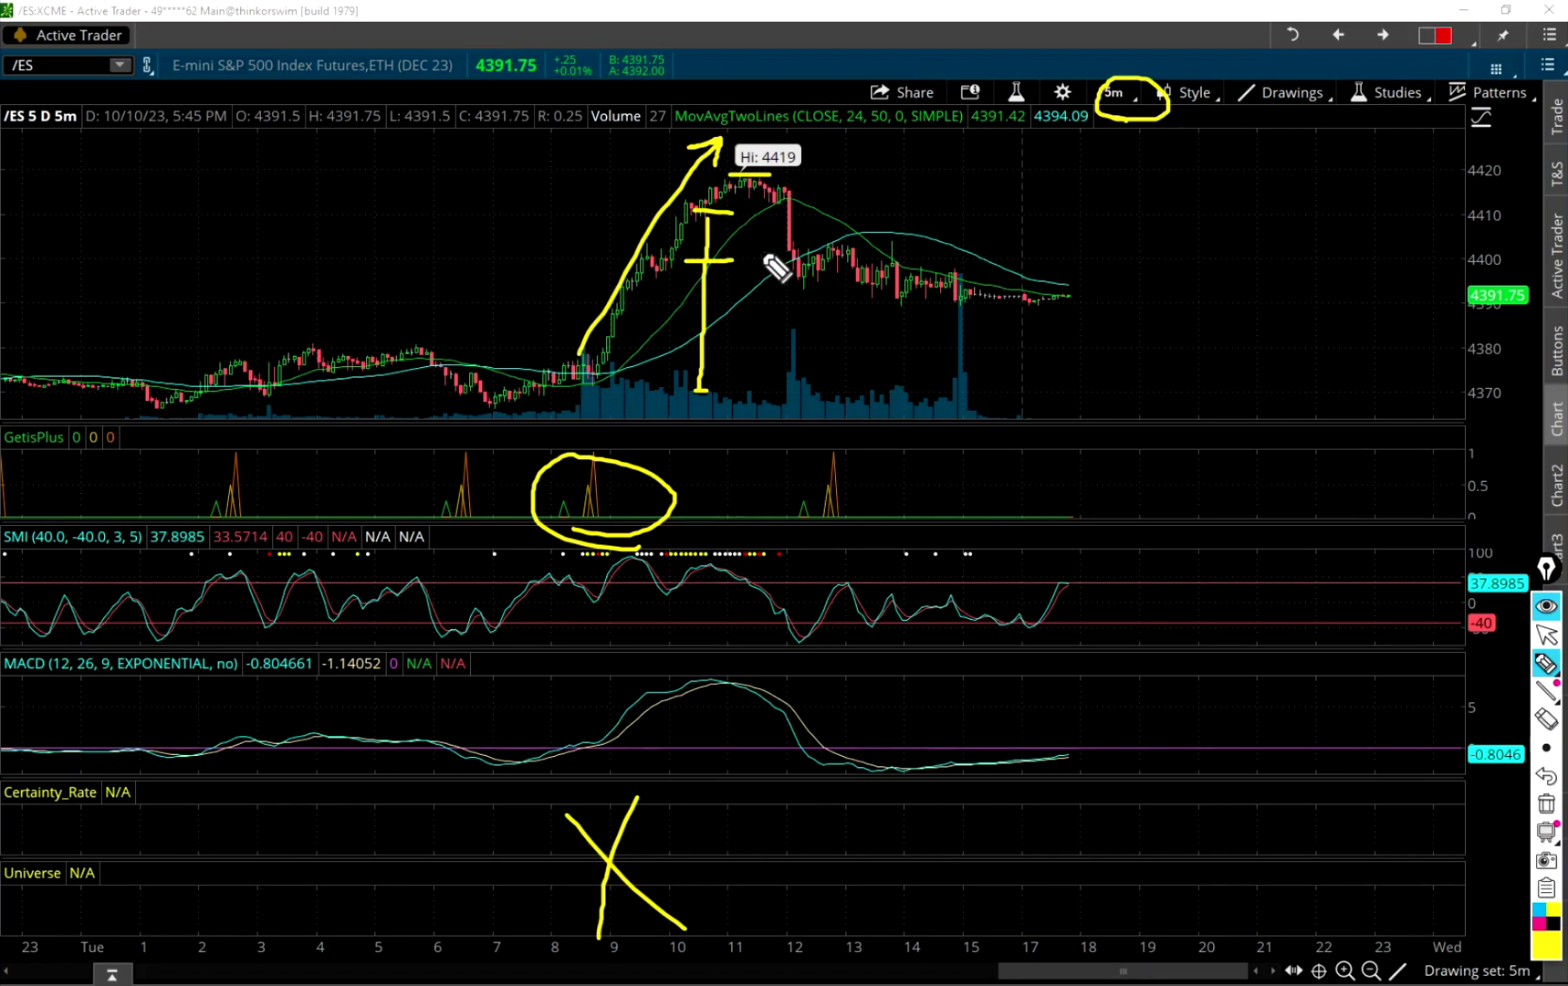
left_click(673, 275)
mouse_move(655, 292)
left_mouse_down()
mouse_move(665, 272)
mouse_move(639, 267)
mouse_move(630, 291)
mouse_move(669, 307)
left_mouse_up()
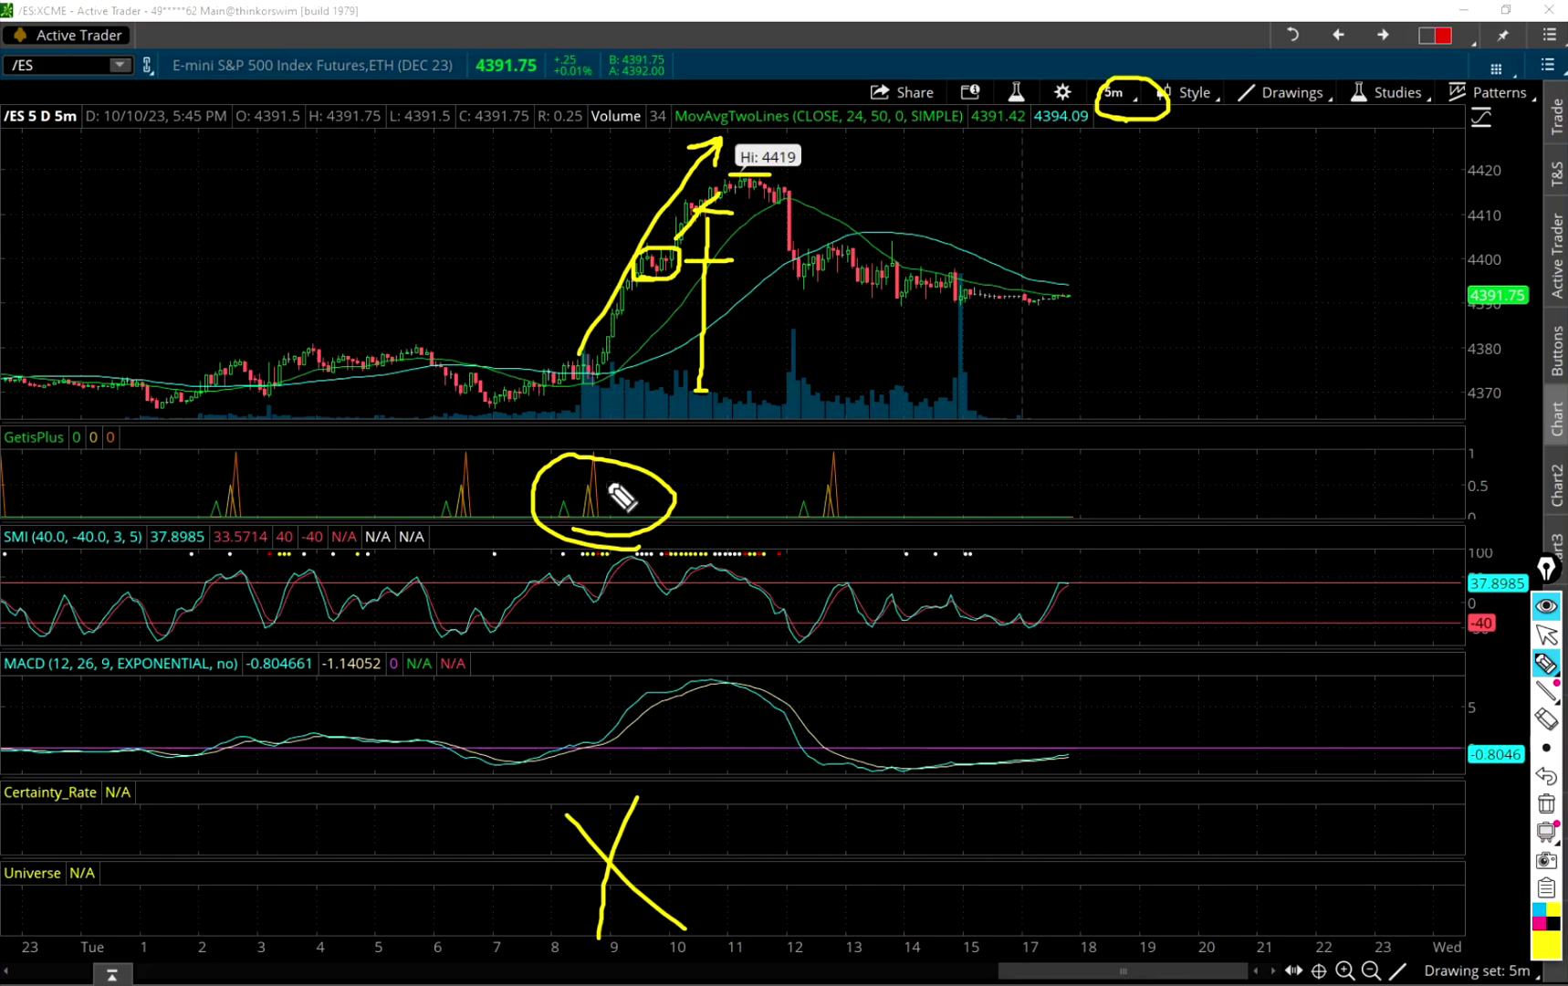
key("Escape")
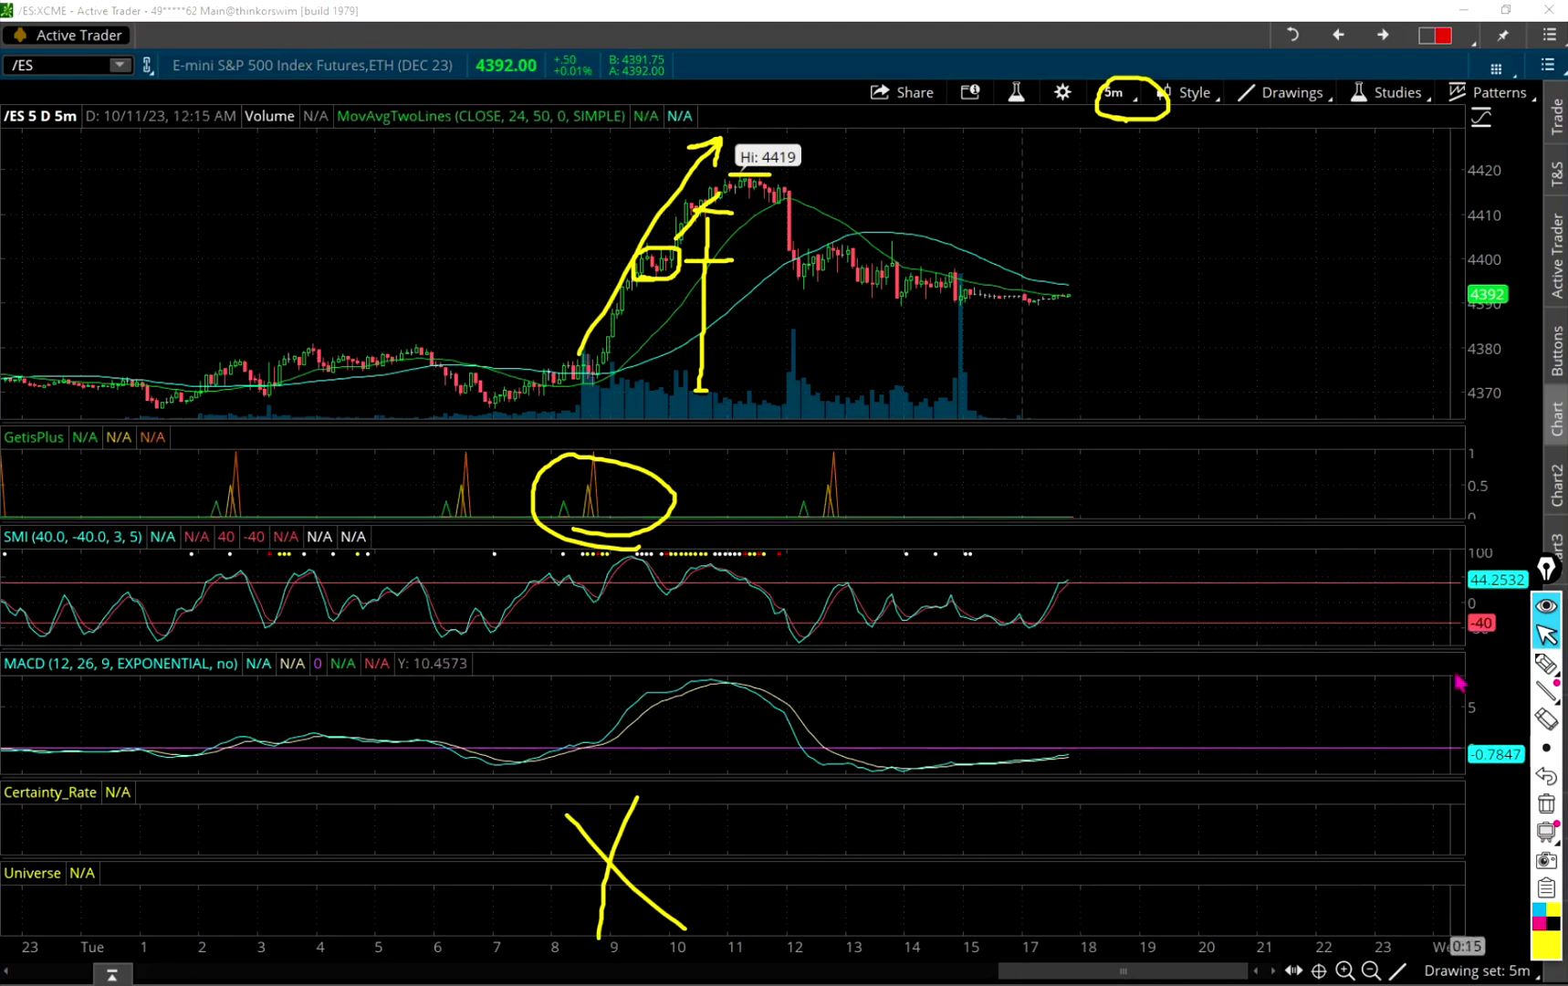
With the pen, mark and circle the MACD upturn between 8 and 9 o'clock with a rising arrow, and tick the SMI dip above it.
left_click(1549, 672)
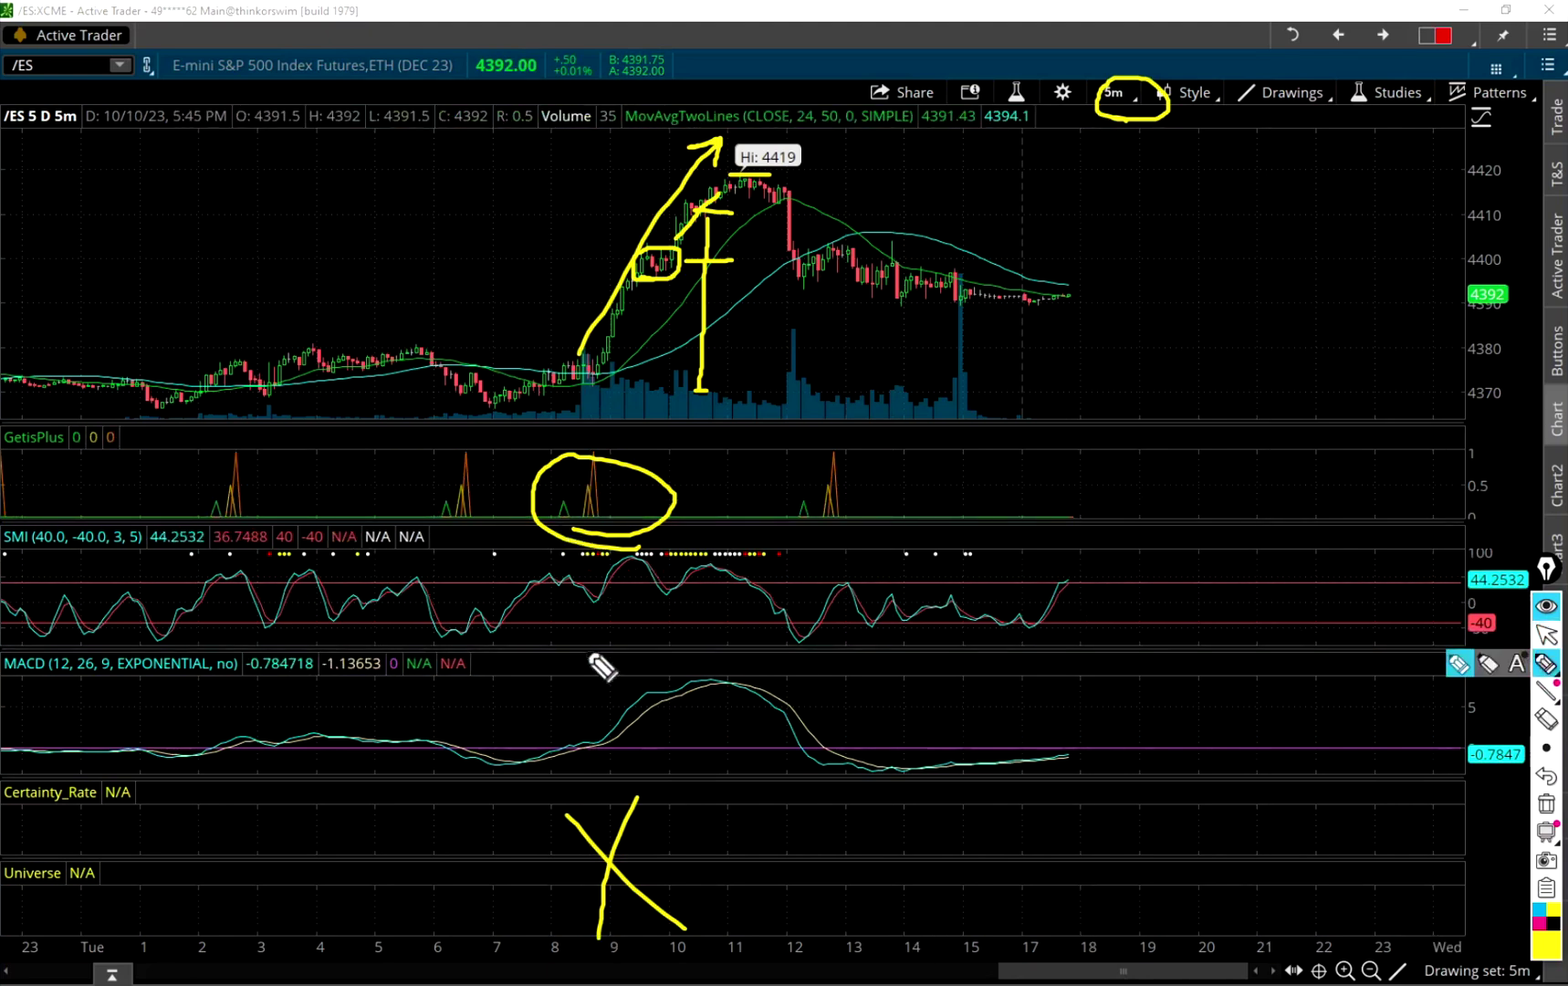
left_click_drag(589, 763, 590, 727)
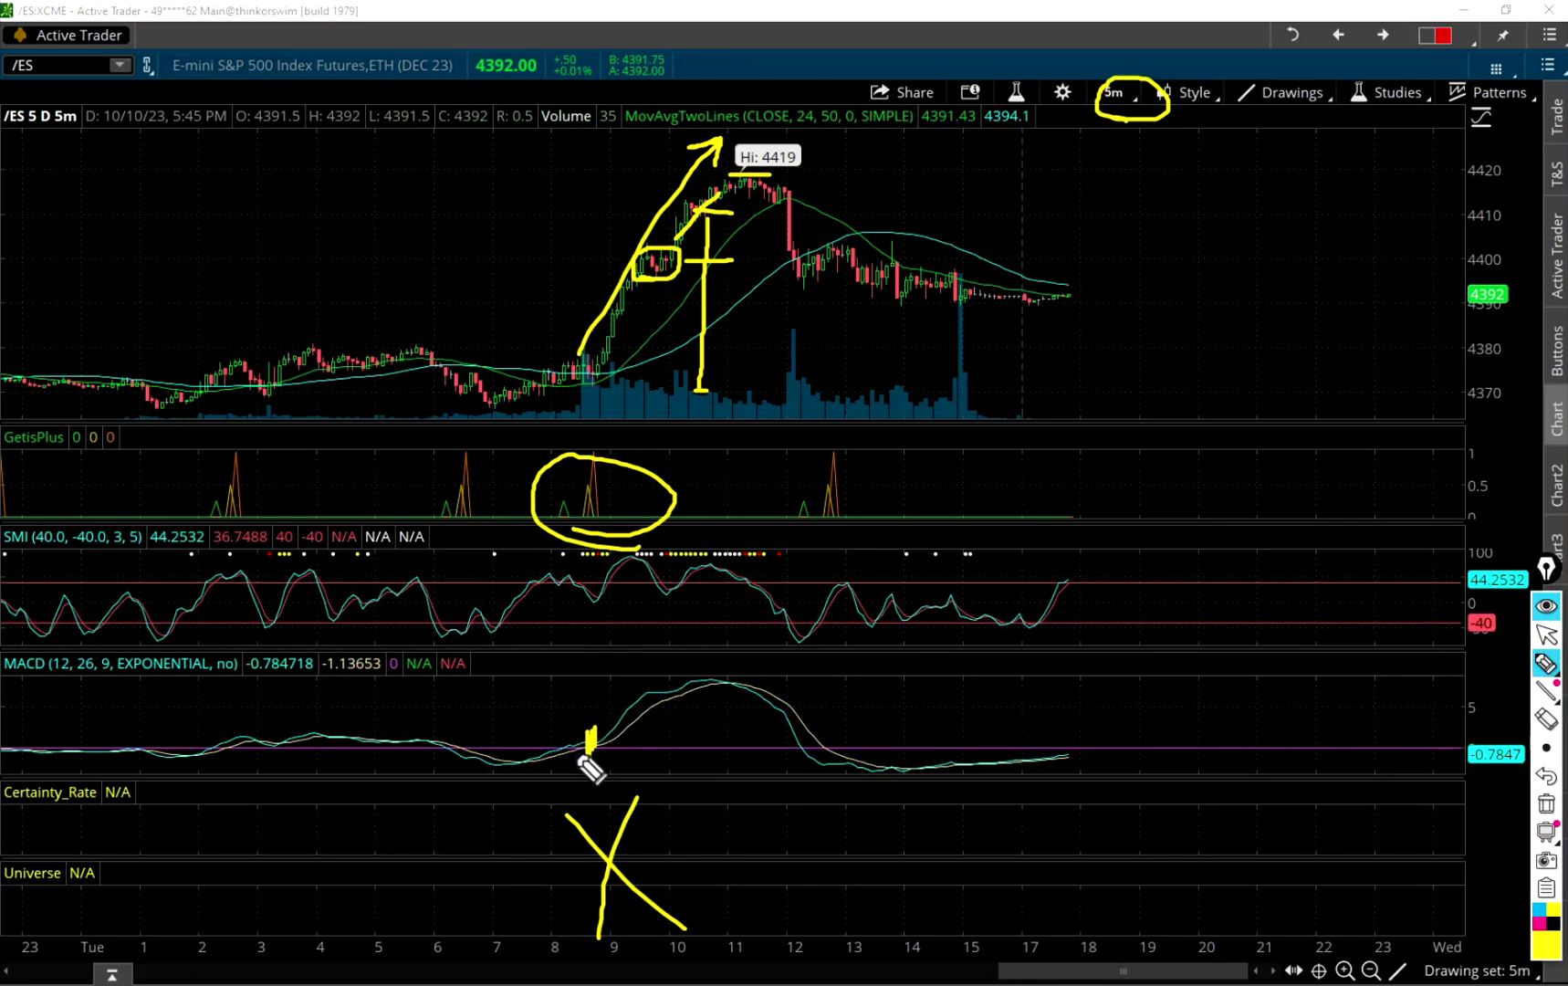
left_click_drag(577, 749, 620, 733)
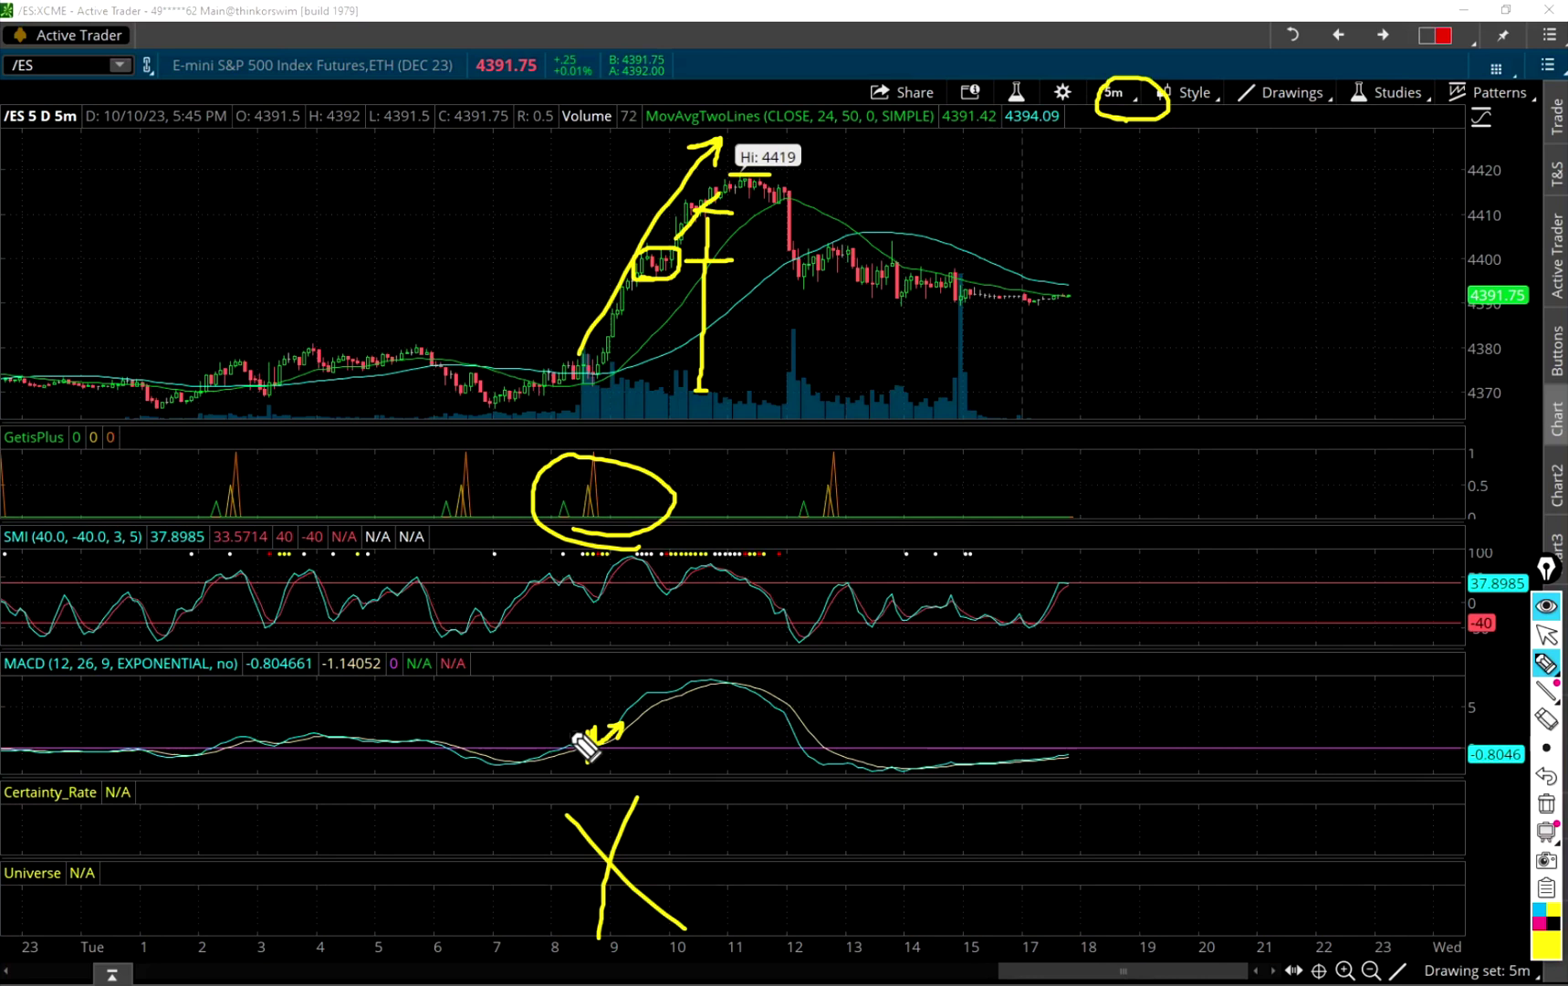
mouse_move(589, 728)
left_mouse_down()
mouse_move(598, 774)
mouse_move(630, 730)
left_mouse_up()
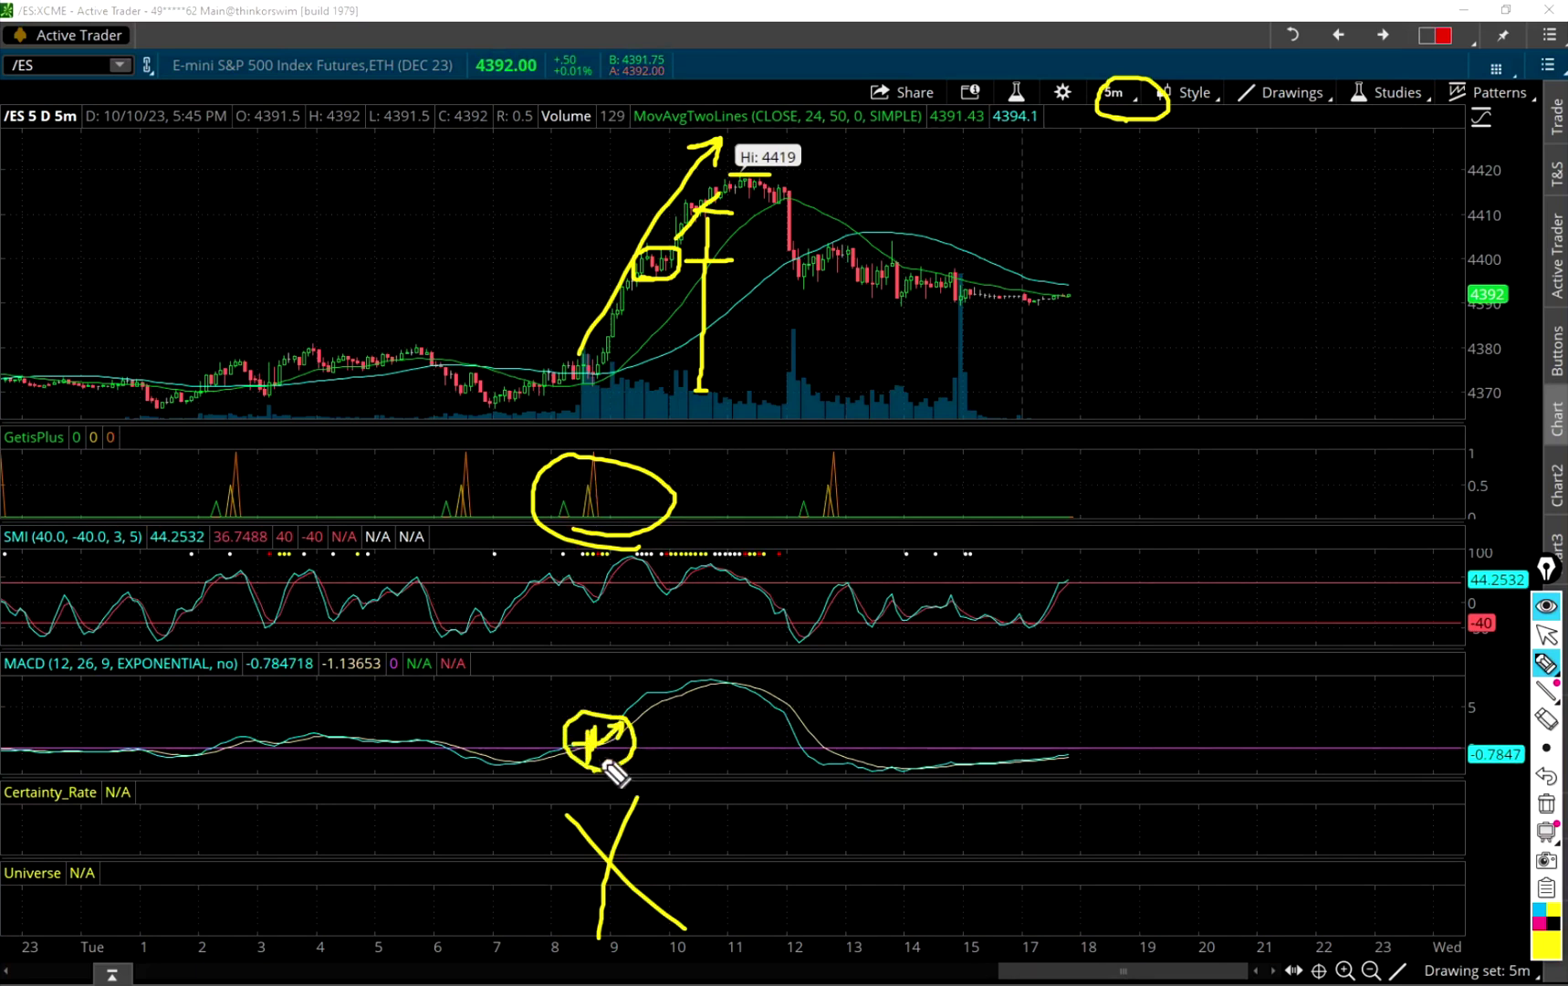
mouse_move(590, 601)
left_mouse_down()
mouse_move(618, 583)
mouse_move(597, 604)
left_mouse_up()
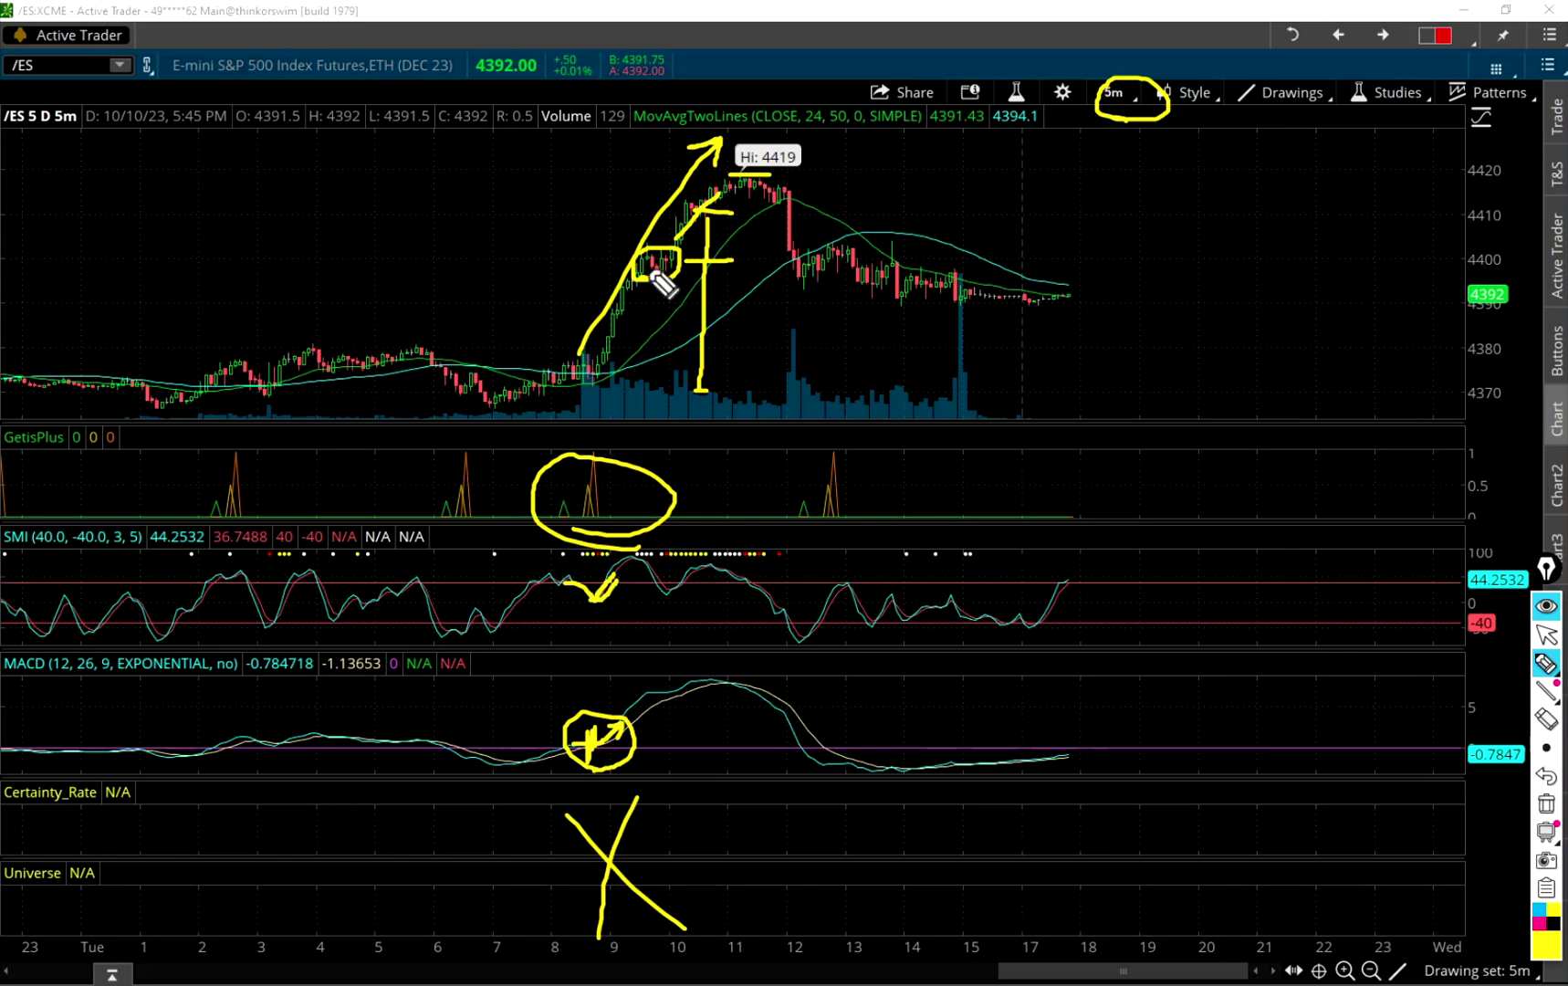
Circle the rally's start with an arrow rising into the boxed pause, and circle the Certainty_Rate and Universe labels.
mouse_move(596, 380)
left_mouse_down()
mouse_move(643, 342)
mouse_move(630, 332)
mouse_move(588, 394)
mouse_move(637, 395)
mouse_move(623, 353)
mouse_move(643, 258)
mouse_move(663, 267)
left_mouse_up()
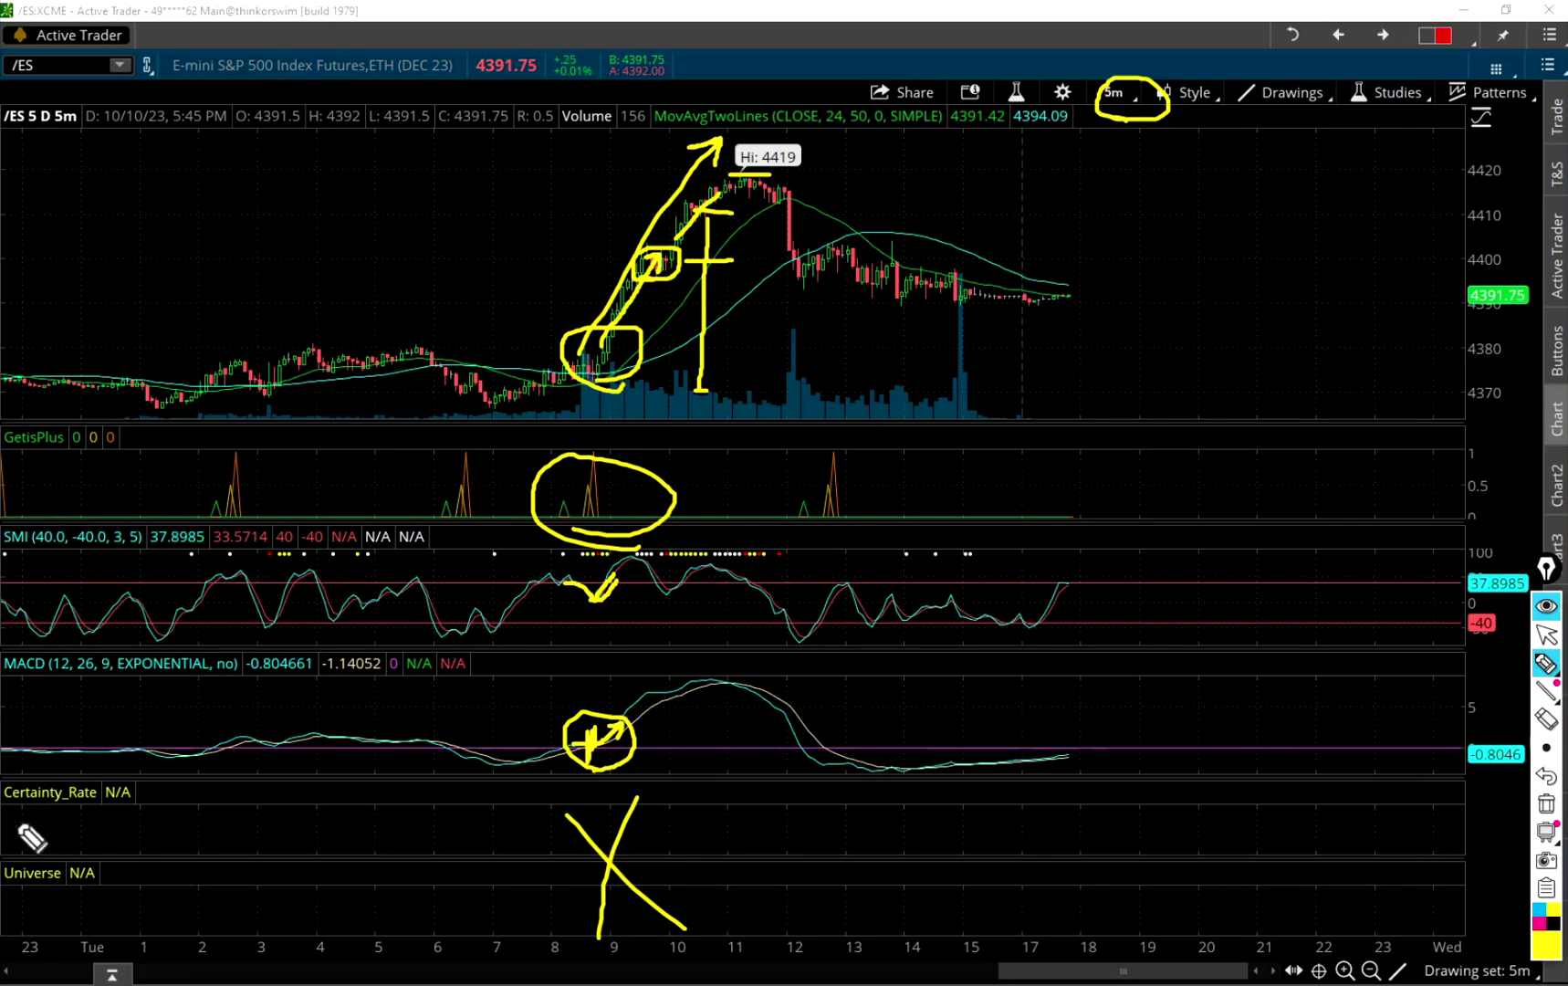
mouse_move(4, 911)
left_mouse_down()
mouse_move(105, 910)
mouse_move(87, 840)
mouse_move(4, 908)
left_mouse_up()
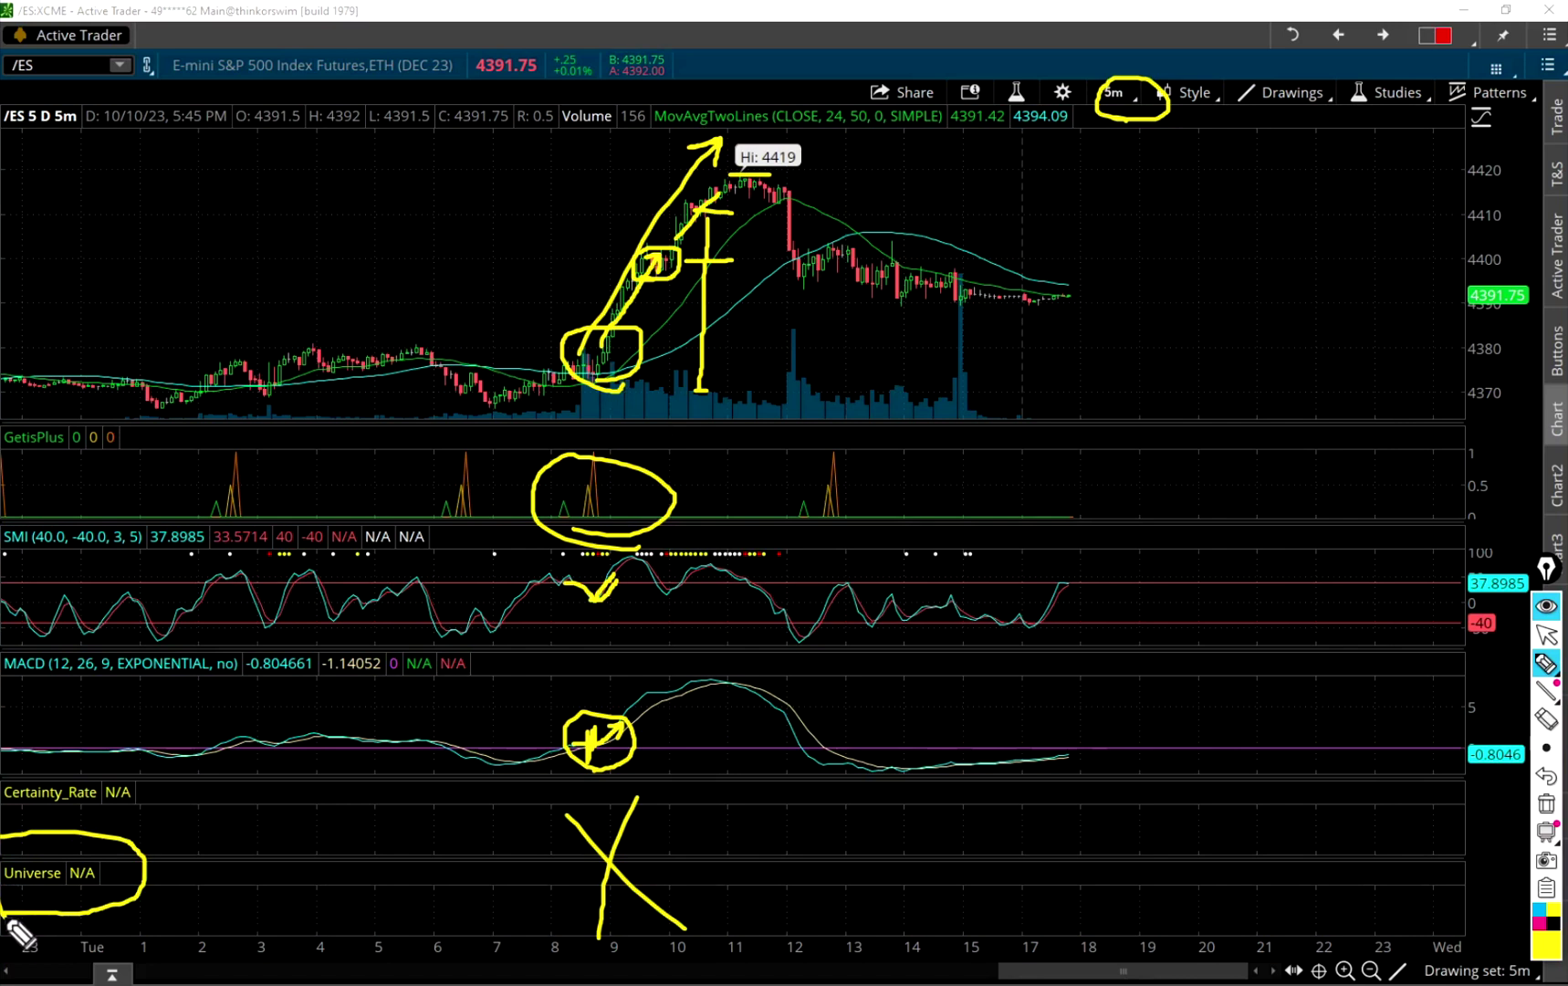
mouse_move(44, 822)
left_mouse_down()
mouse_move(84, 829)
mouse_move(119, 758)
mouse_move(23, 835)
left_mouse_up()
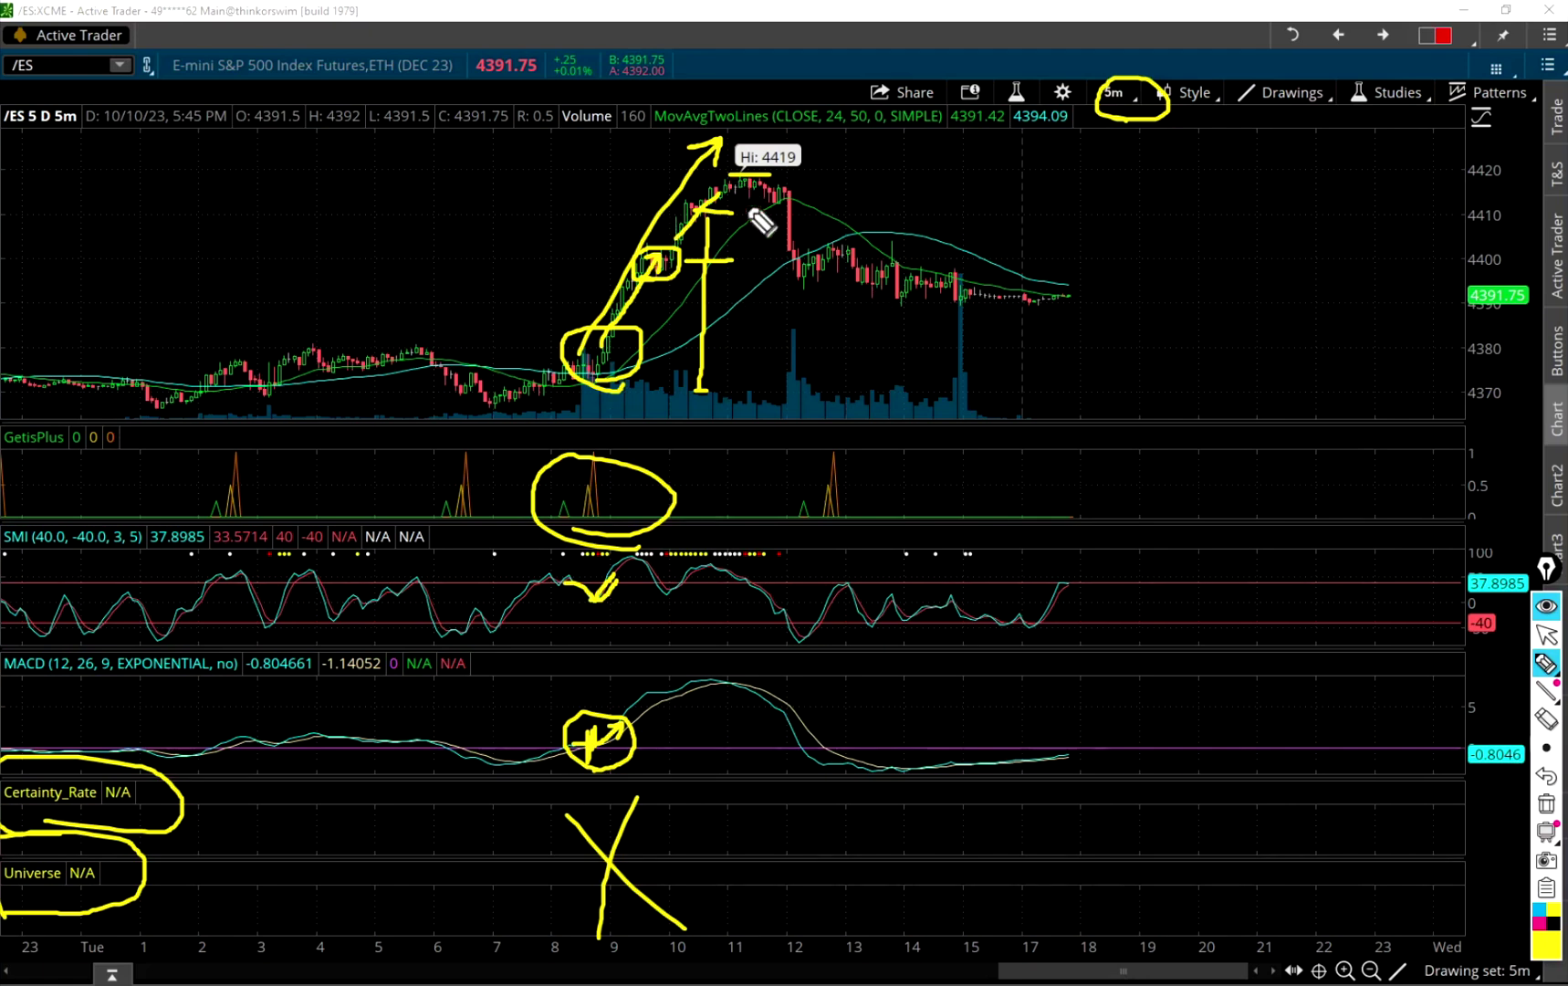
Draw a falling arrow toward the latest candles and sketch a projected rise and decline path after 17 o'clock.
mouse_move(995, 193)
left_mouse_down()
mouse_move(1075, 240)
mouse_move(1058, 272)
left_mouse_up()
mouse_move(1064, 339)
left_mouse_down()
mouse_move(1133, 241)
mouse_move(1264, 304)
left_mouse_up()
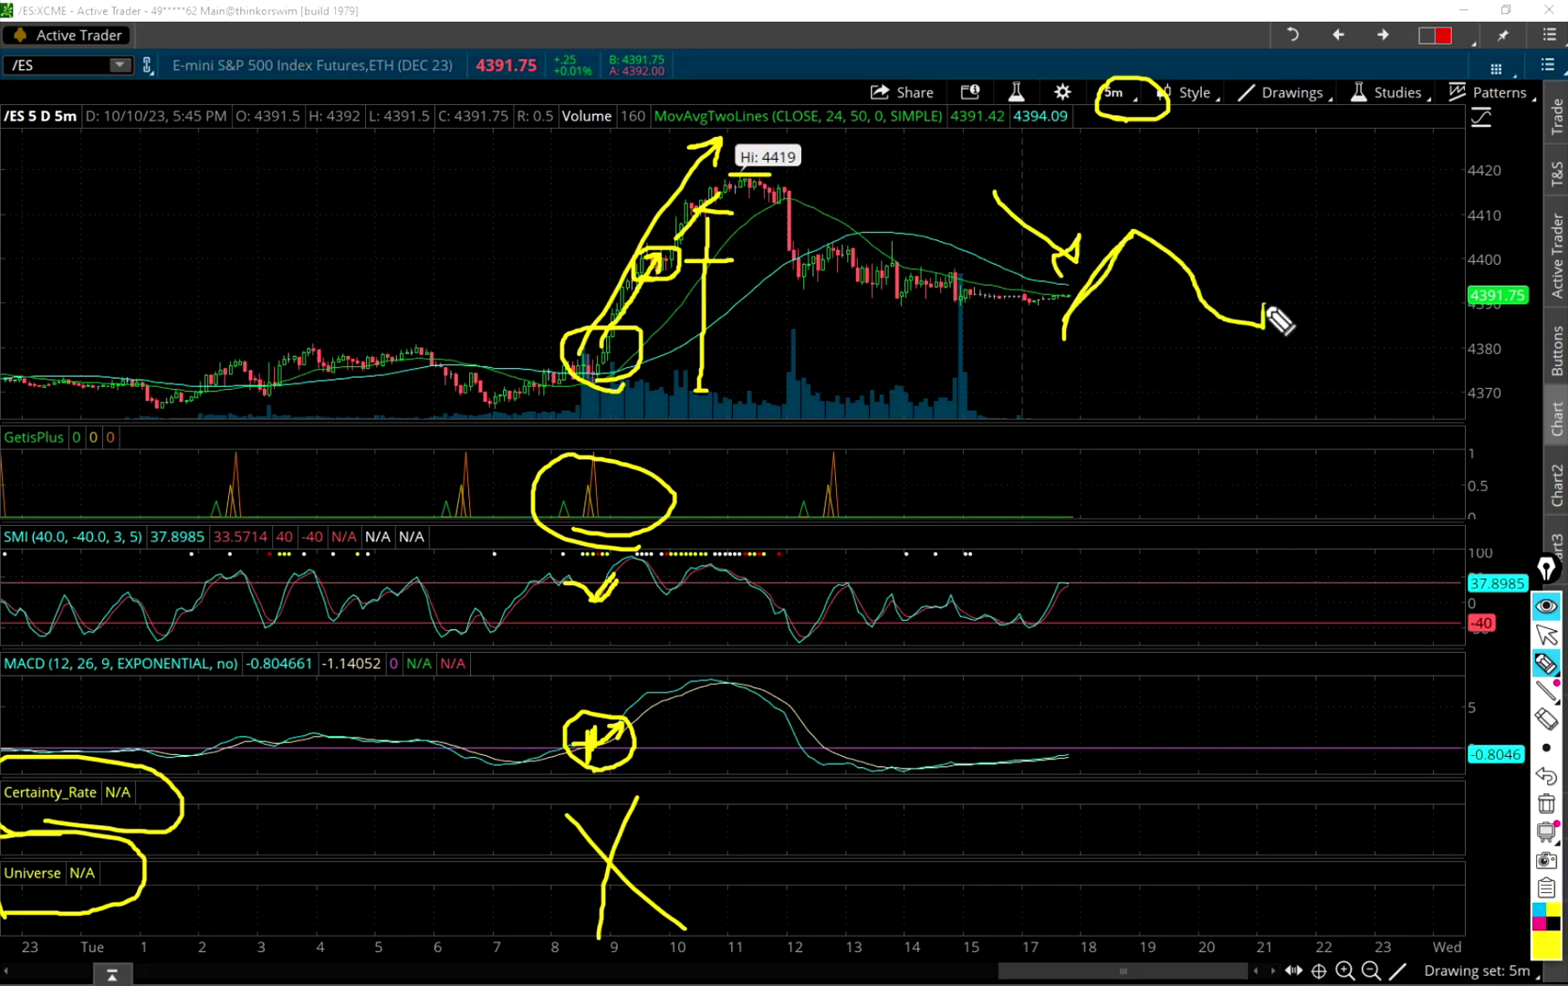